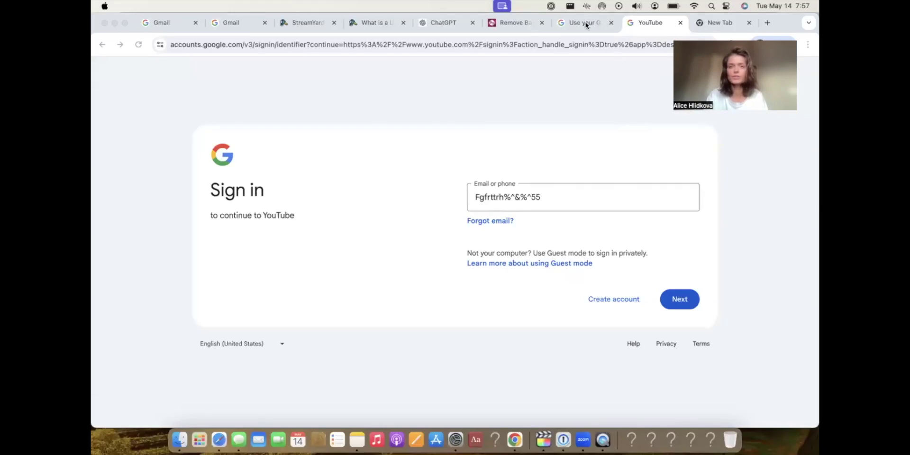
Return to the YouTube sign-in tab and begin a Google account for personal use.
left_click(702, 22)
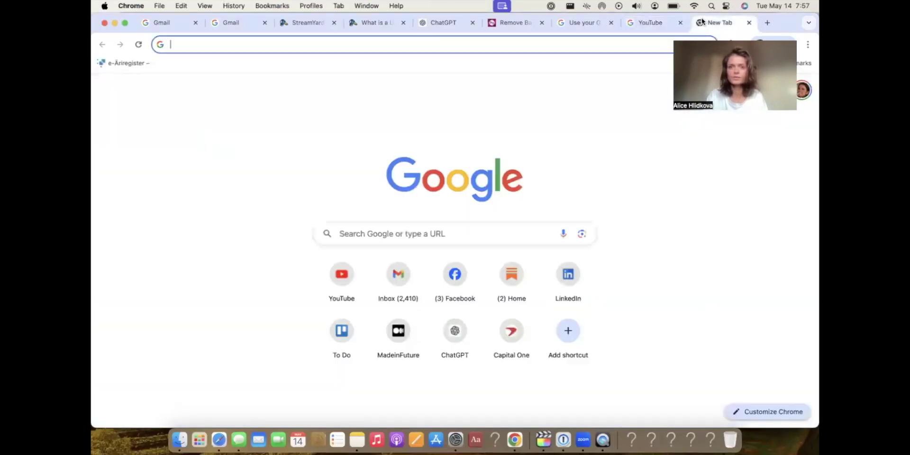
left_click(582, 21)
left_click(644, 26)
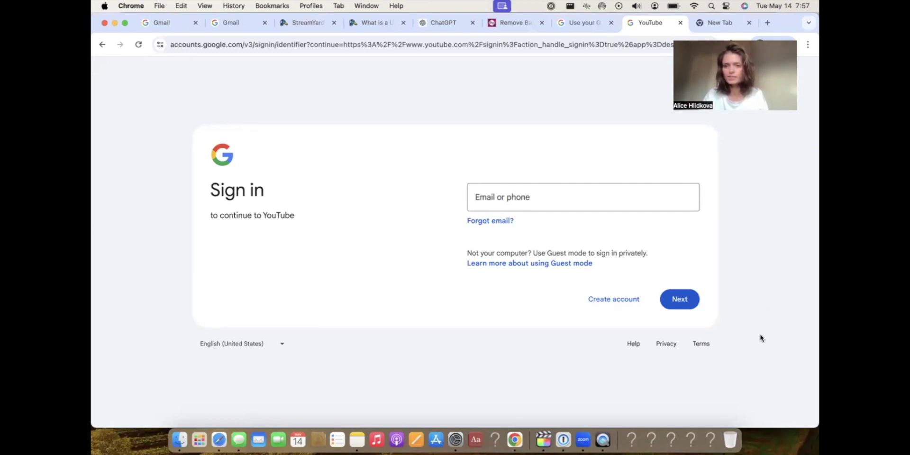
left_click(601, 301)
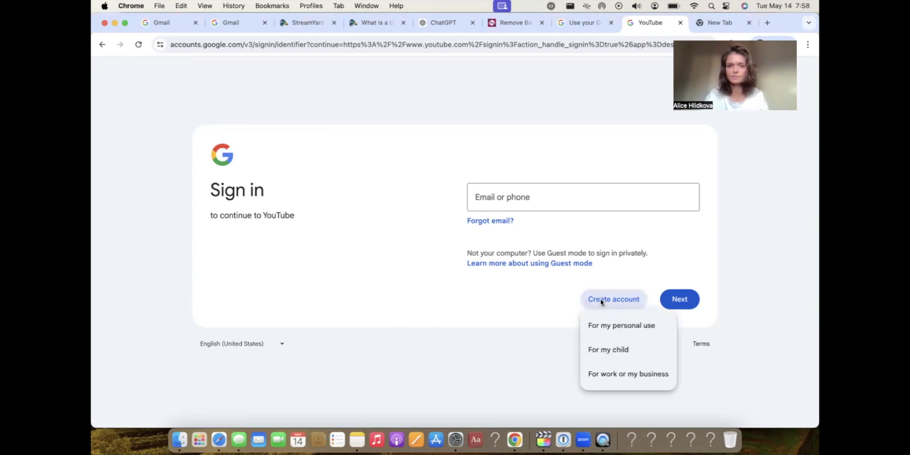
left_click(608, 326)
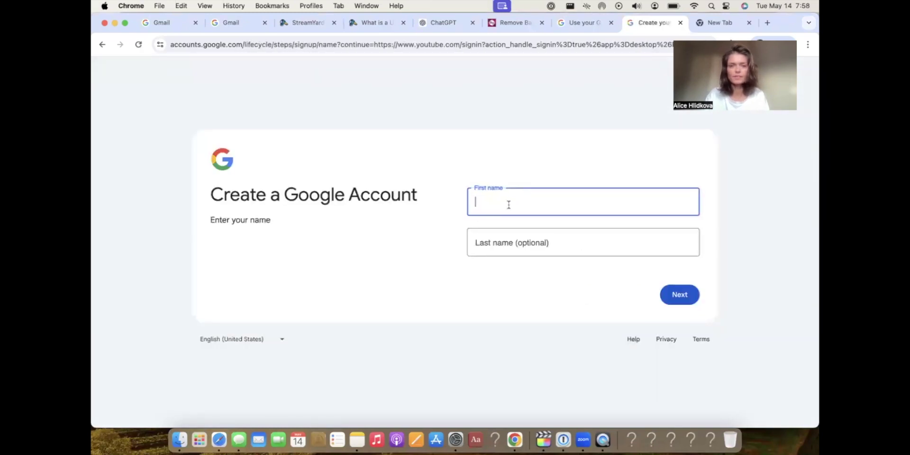
Enter the new account holder's first and last name.
type("Alice")
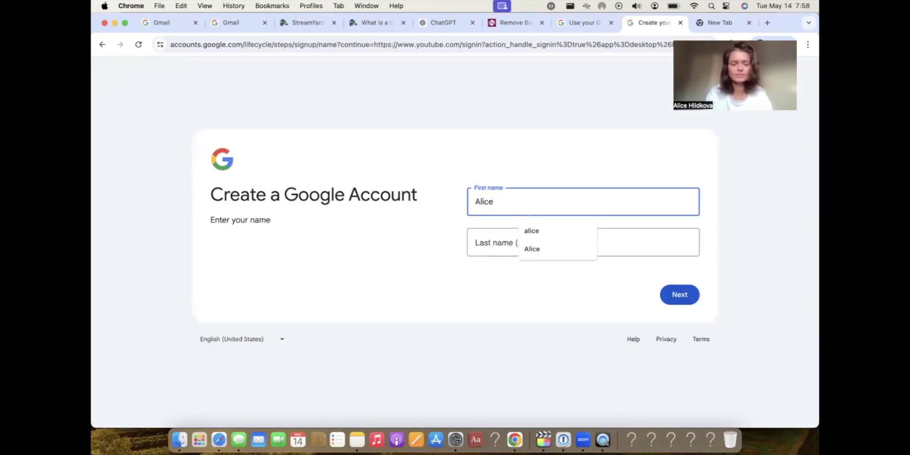
left_click(583, 242)
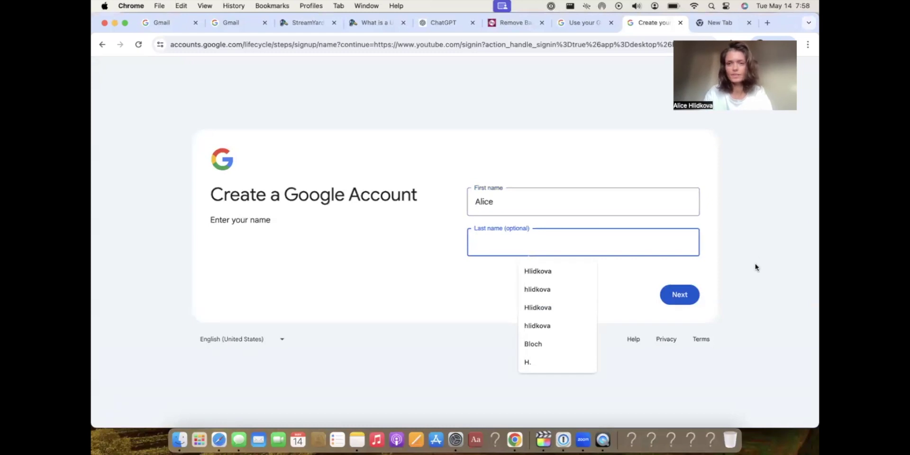
left_click(680, 296)
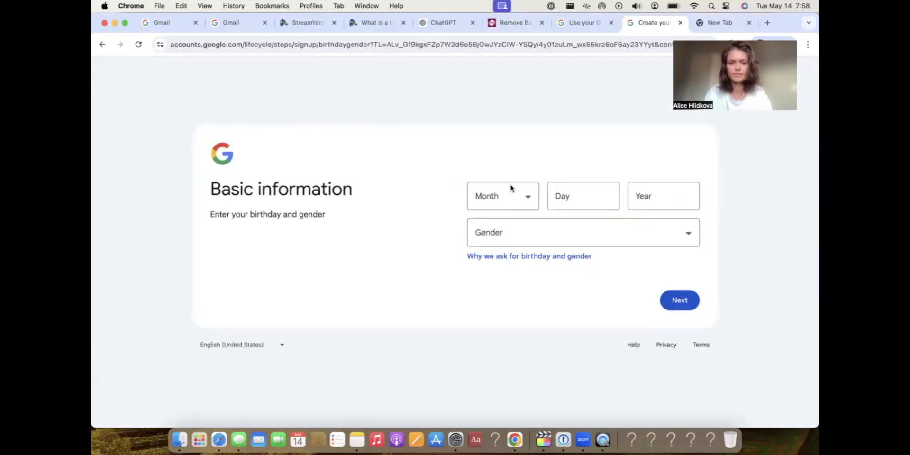
Set the birth month to October, enter the birth day, and enter a custom Gmail username.
left_click(524, 197)
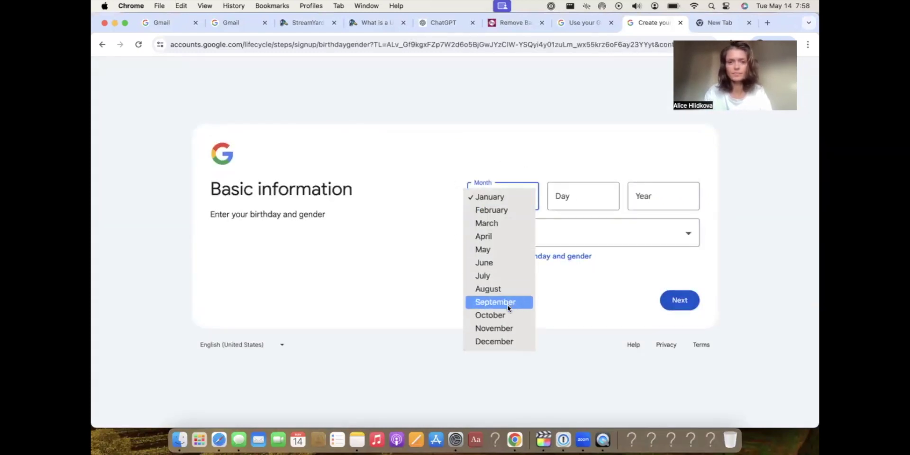
left_click(505, 315)
left_click(576, 199)
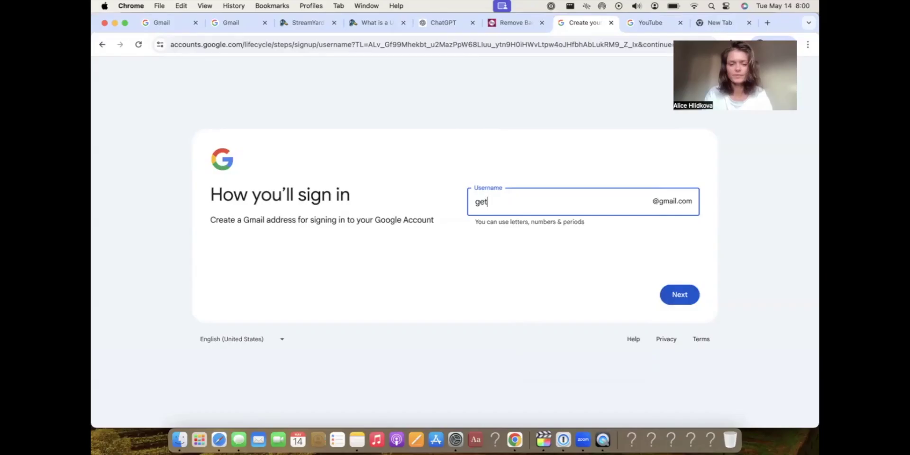
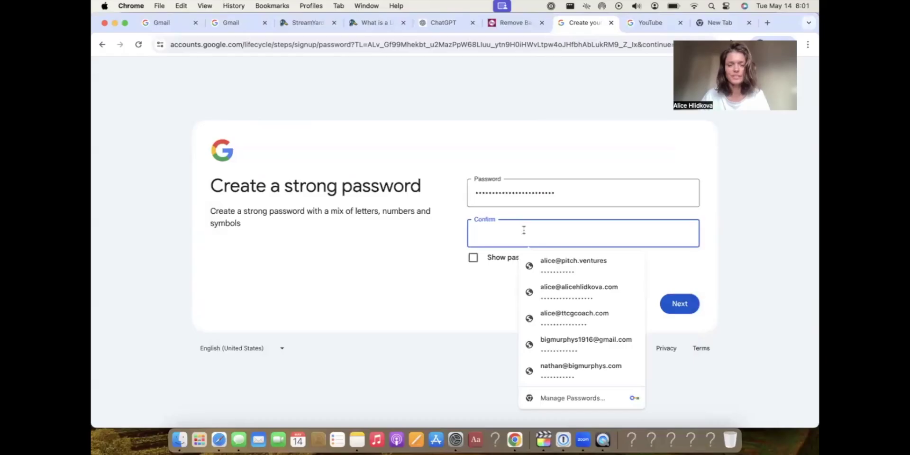
Confirm the account password and submit the phone number for verification.
key("ctrl+v")
left_click(671, 303)
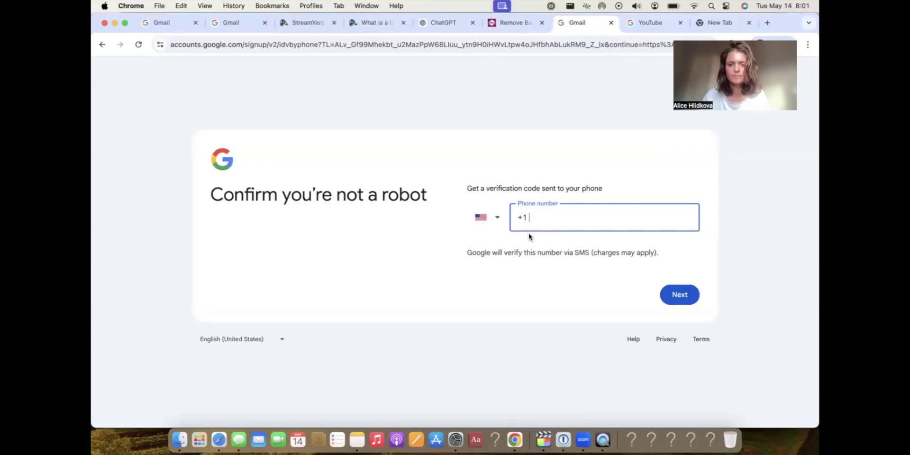
type("617")
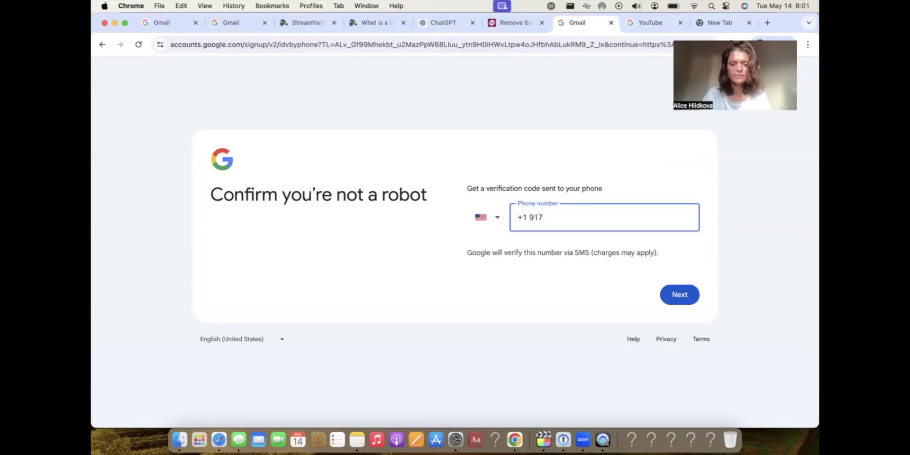
left_click(678, 295)
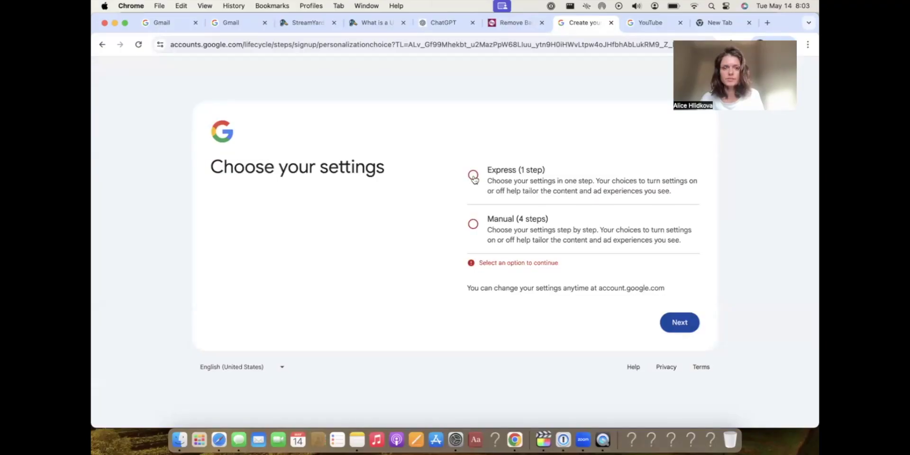
Choose Express settings, accept all, confirm, and agree to the privacy terms.
left_click(473, 175)
left_click(682, 318)
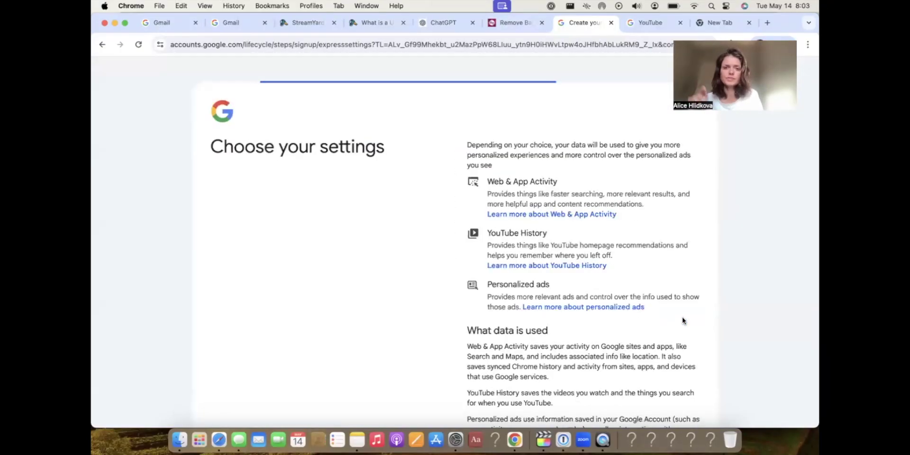
scroll(674, 337, "down", 10)
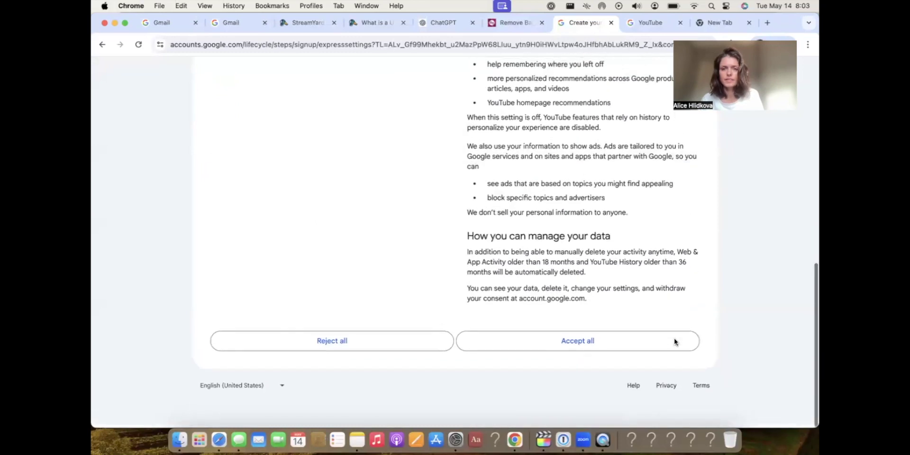
left_click(524, 345)
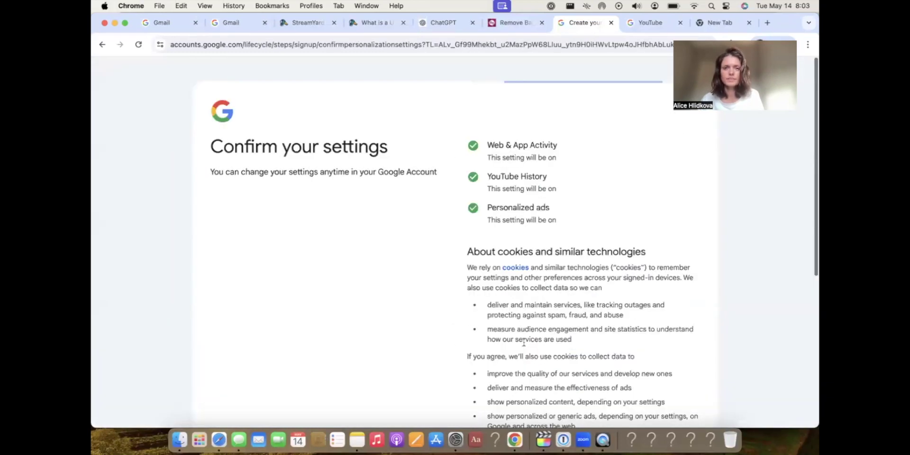
scroll(624, 352, "down", 6)
left_click(590, 343)
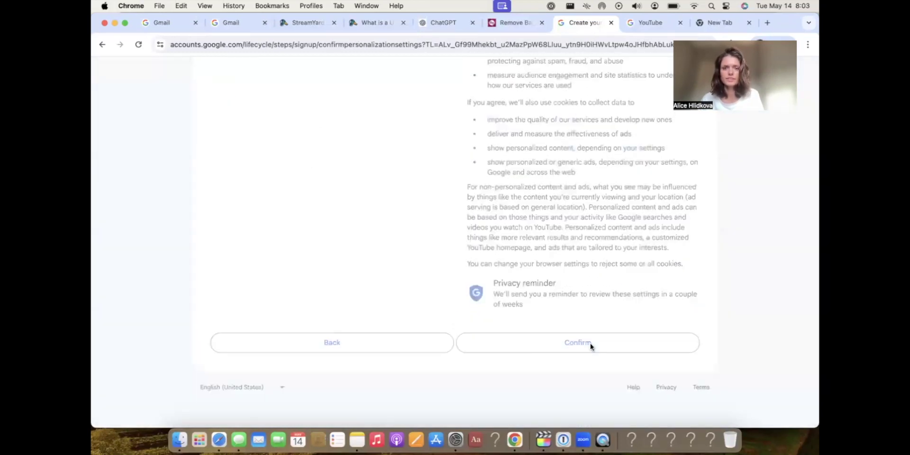
scroll(590, 343, "down", 5)
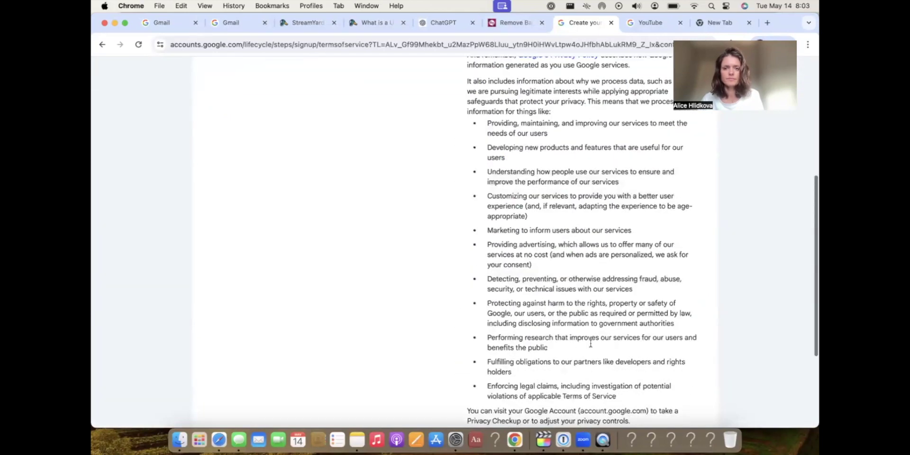
scroll(591, 343, "down", 3)
left_click(675, 353)
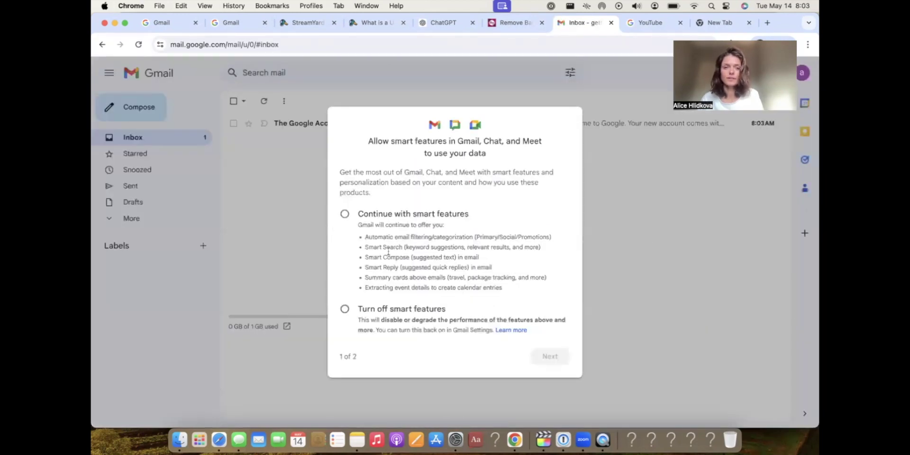
Keep Gmail smart features on but use limited versions in other Google products.
left_click(345, 214)
left_click(551, 356)
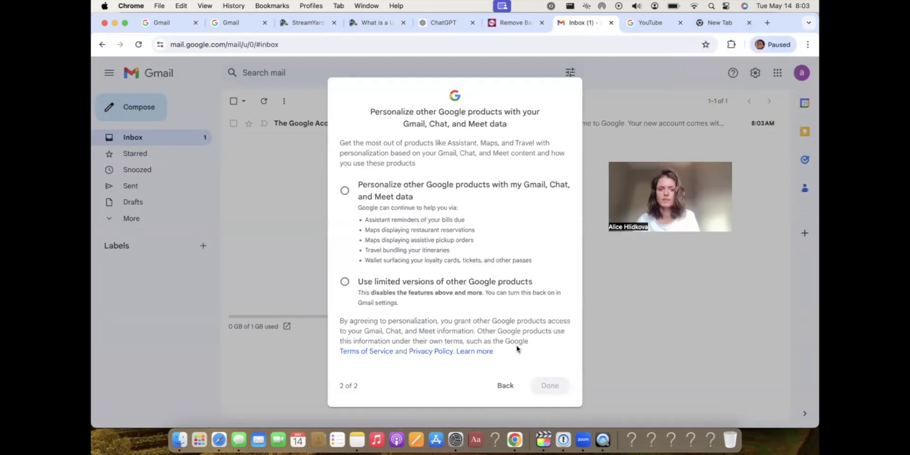
left_click(345, 190)
left_click(344, 282)
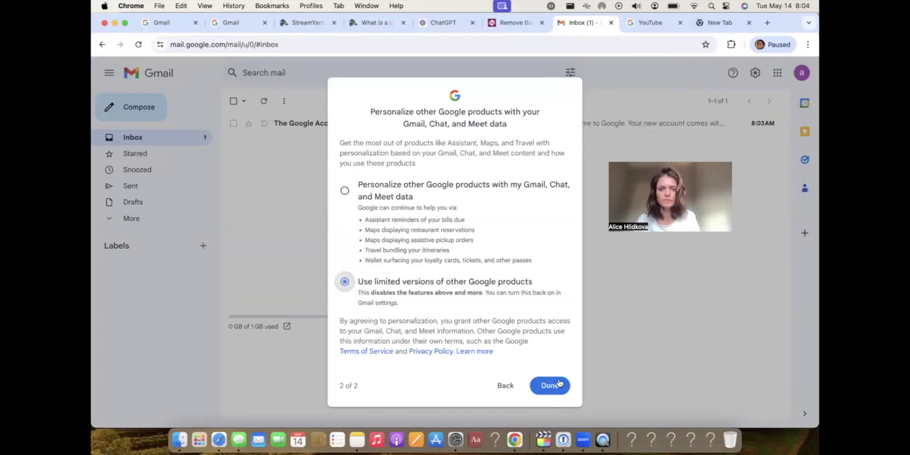
left_click(552, 387)
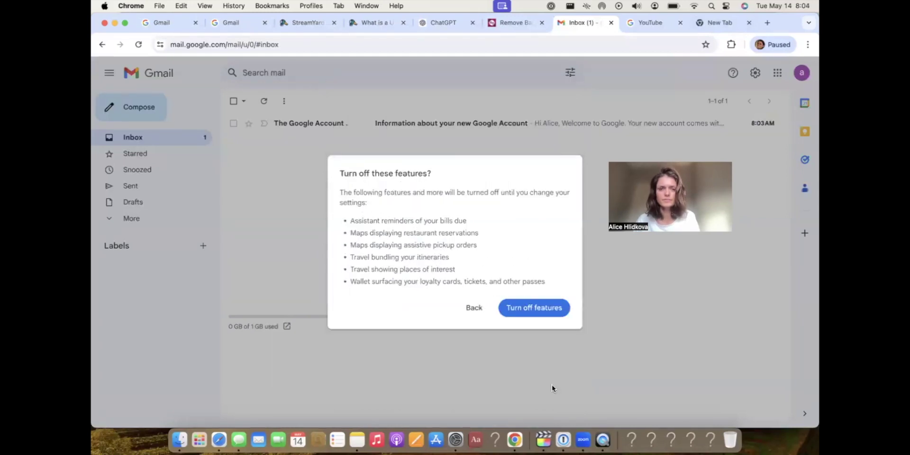
left_click(530, 311)
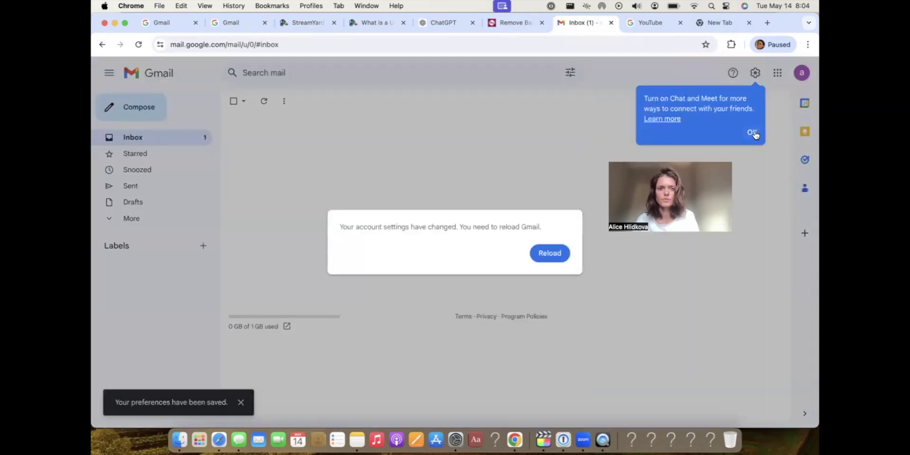
Reload Gmail, check the signed-in account, and go back to the YouTube tab.
left_click(562, 255)
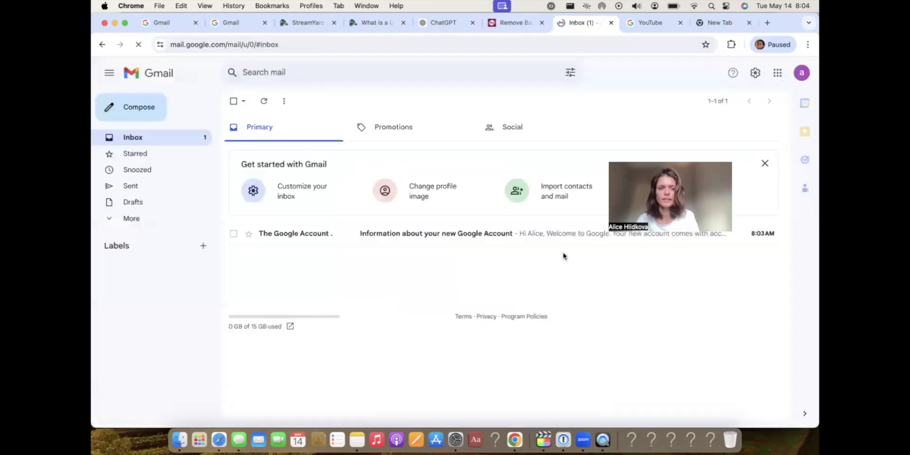
left_click(802, 73)
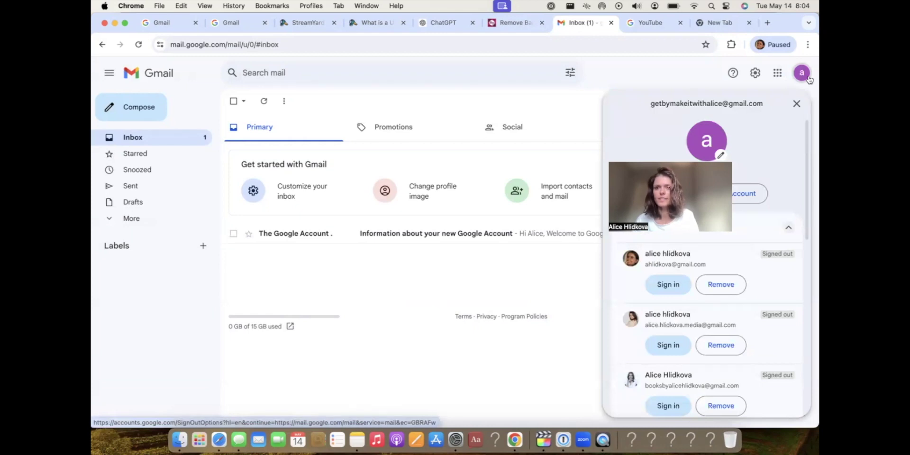
left_click(643, 25)
Go to youtube.com and postpone the data-sharing choice for a week.
left_click(305, 45)
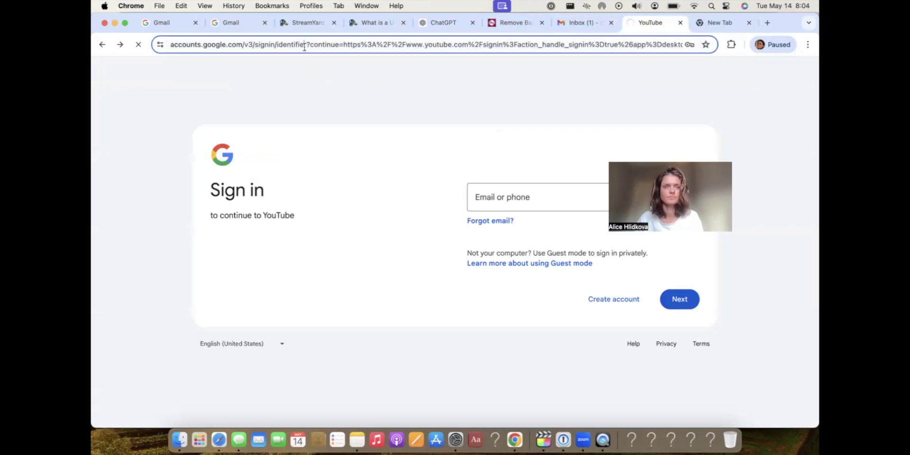
type("you")
key("Return")
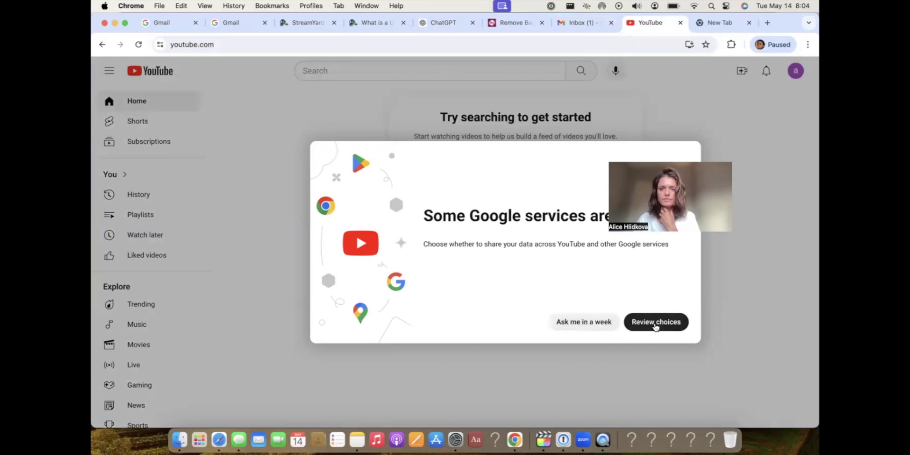
left_click(611, 324)
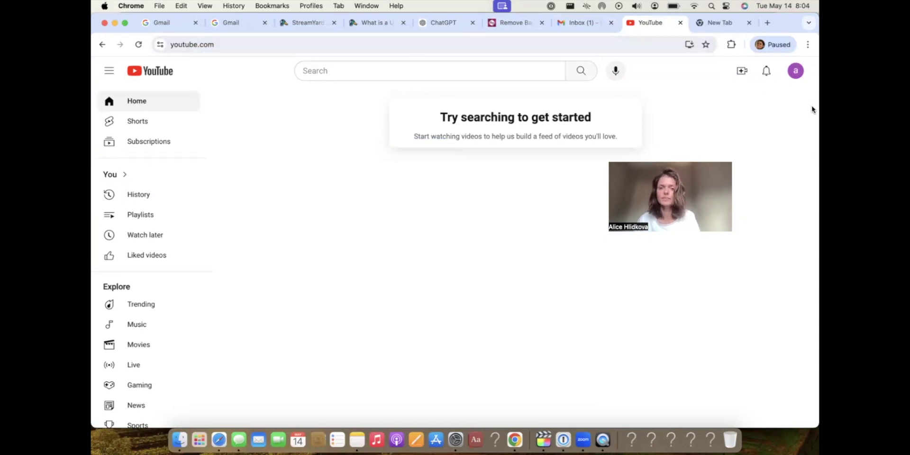
Create a YouTube channel for the new account under the entered name.
left_click(795, 71)
left_click(699, 103)
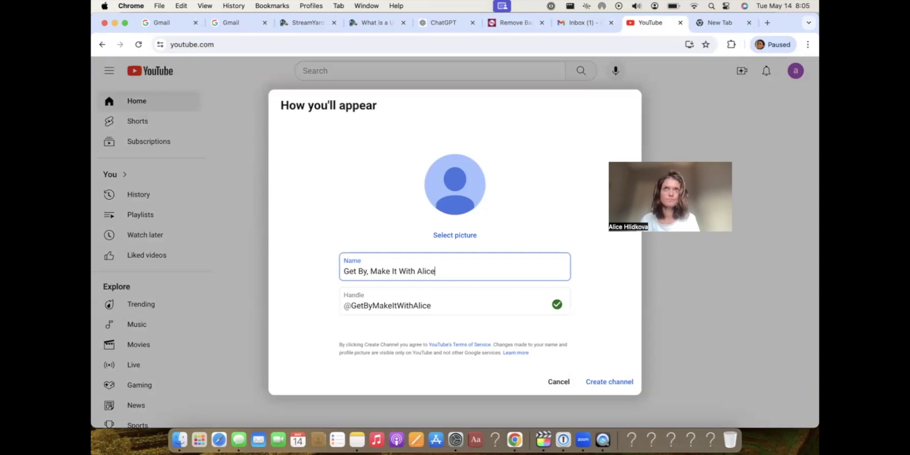
key("Return")
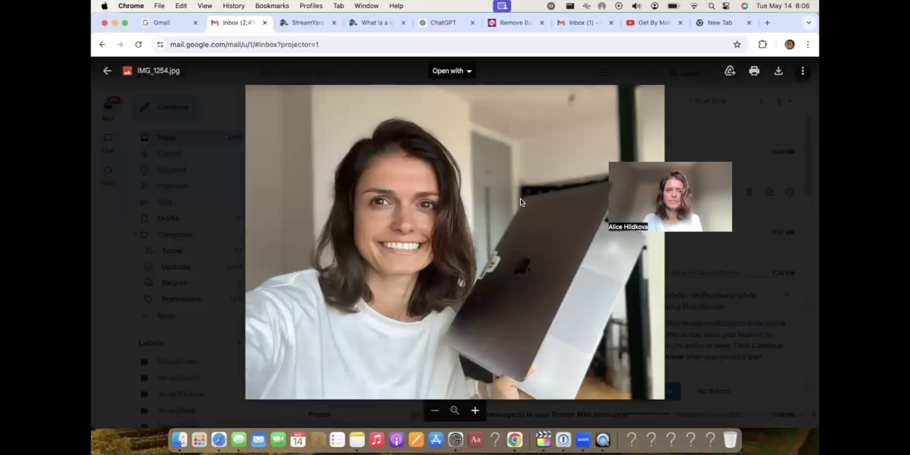
Close the Gmail photo preview and switch to Pixlr's Remove BG page.
left_click(107, 71)
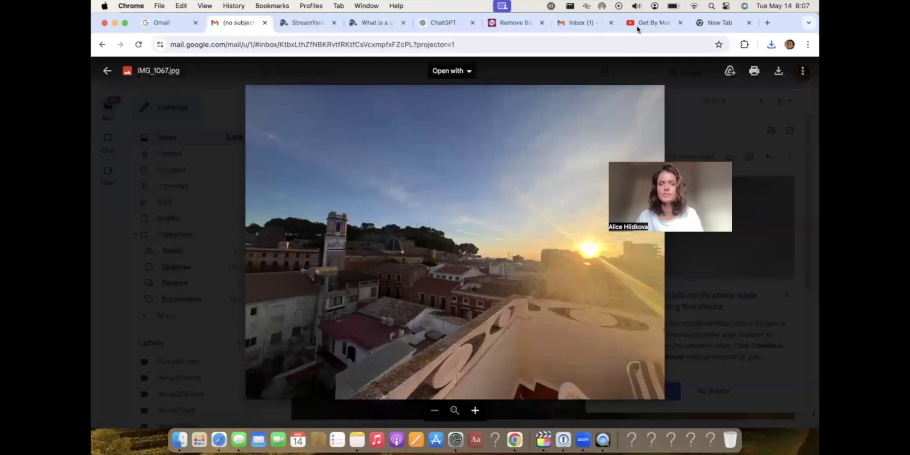
left_click(510, 24)
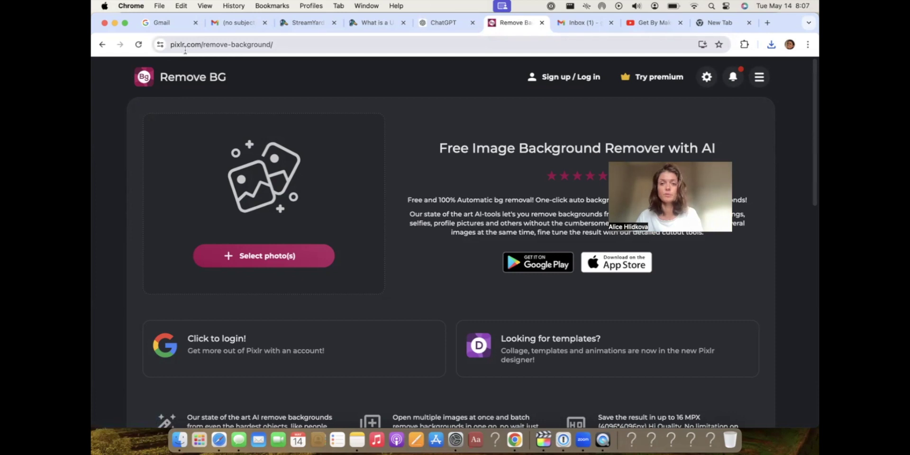
Remove backgrounds from today's Downloads photos and save the second cutout as IMG_1252.png.
left_click(269, 258)
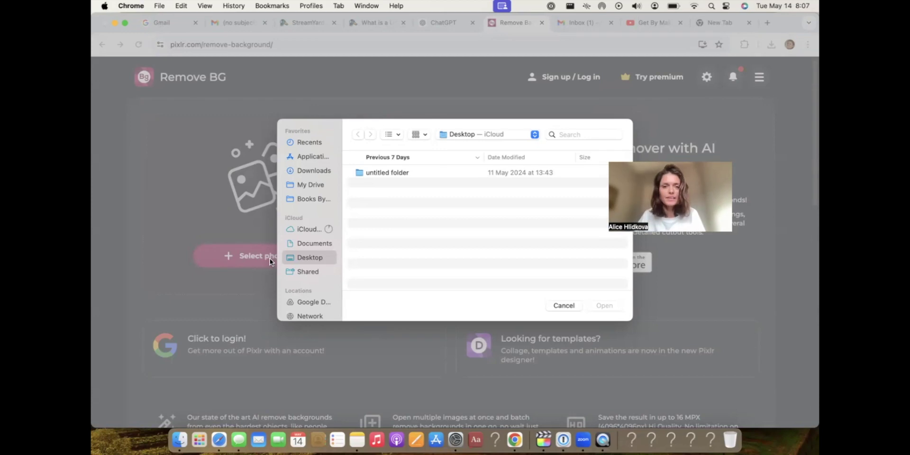
left_click(309, 171)
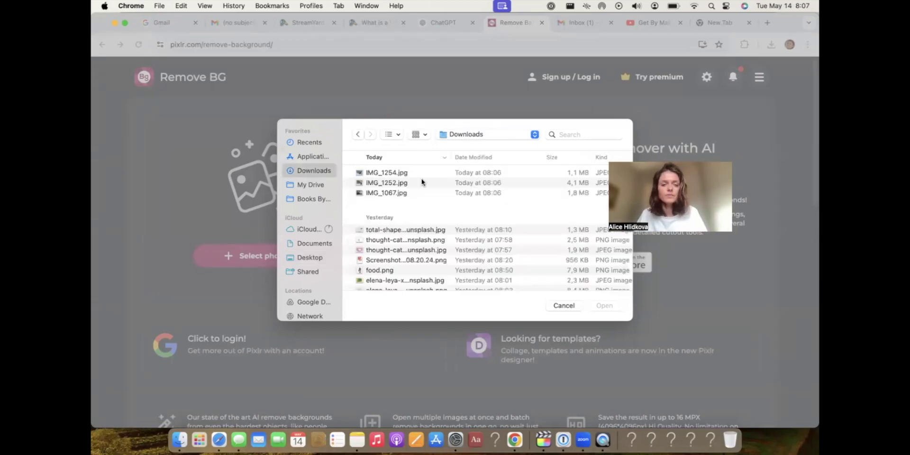
left_click(382, 173)
key("shift+Down")
key("shift+Down")
key("Return")
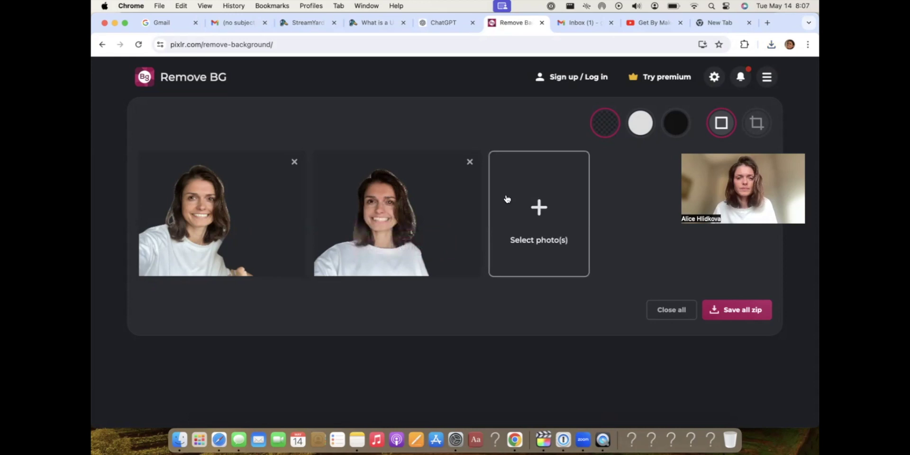
left_click(400, 221)
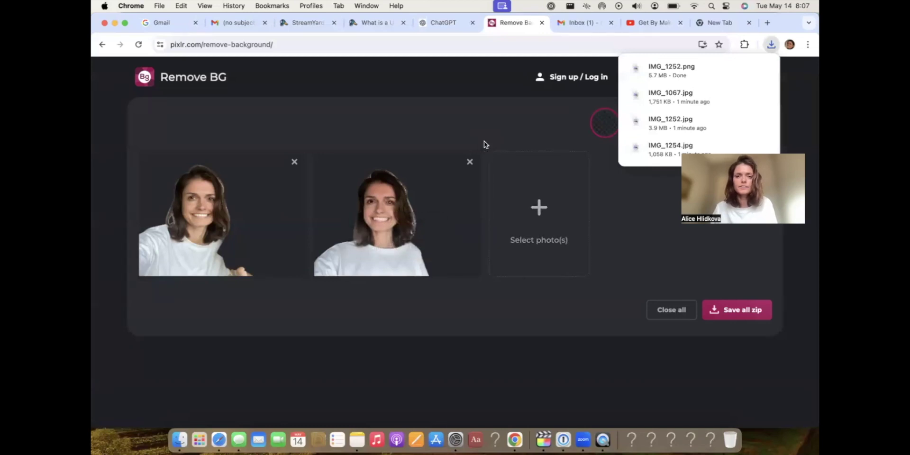
left_click(589, 25)
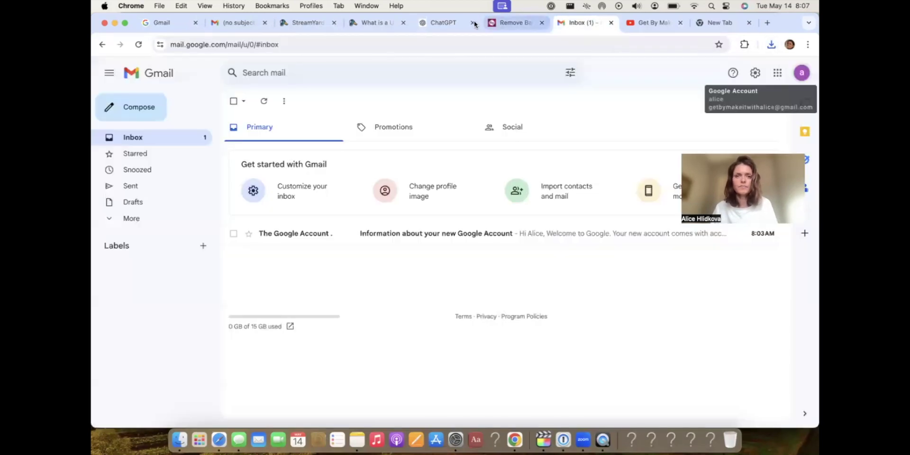
Try uploading IMG_1252.png as the channel profile picture, which is rejected for exceeding 4MB.
left_click(645, 25)
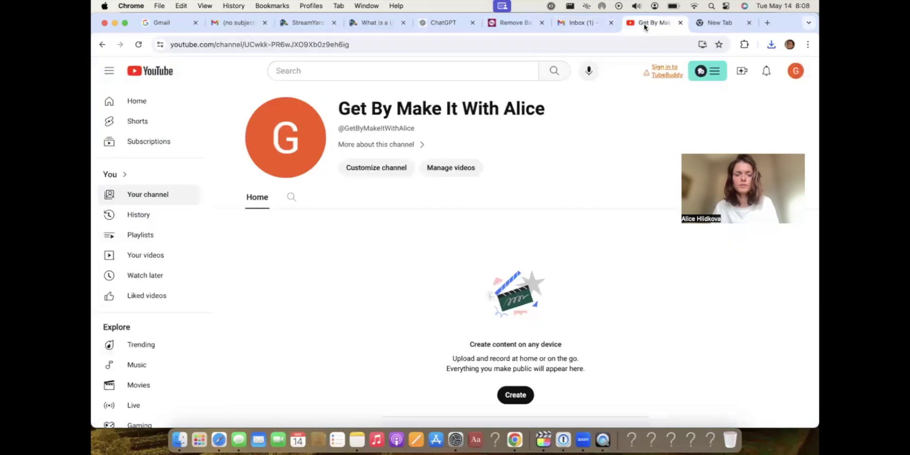
left_click(285, 138)
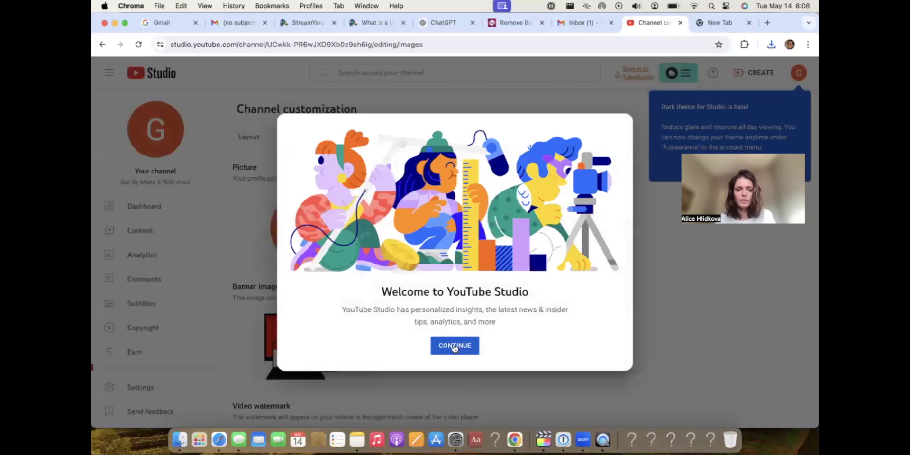
left_click(454, 346)
left_click(413, 241)
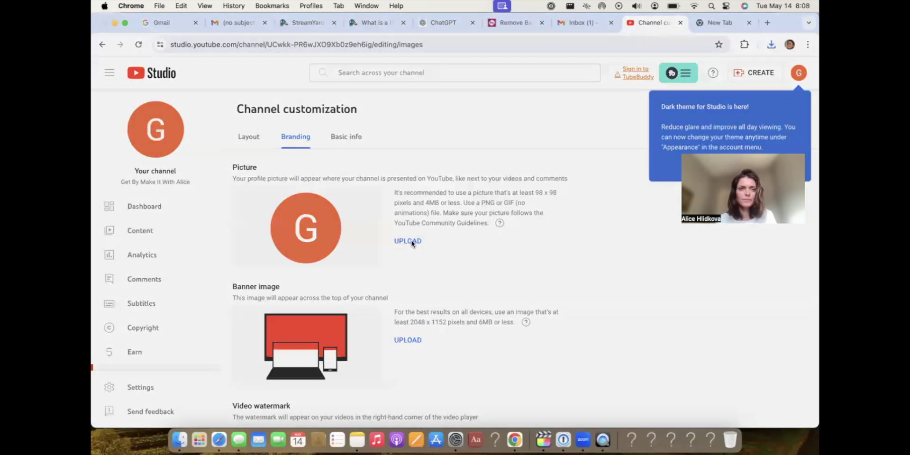
left_click(411, 242)
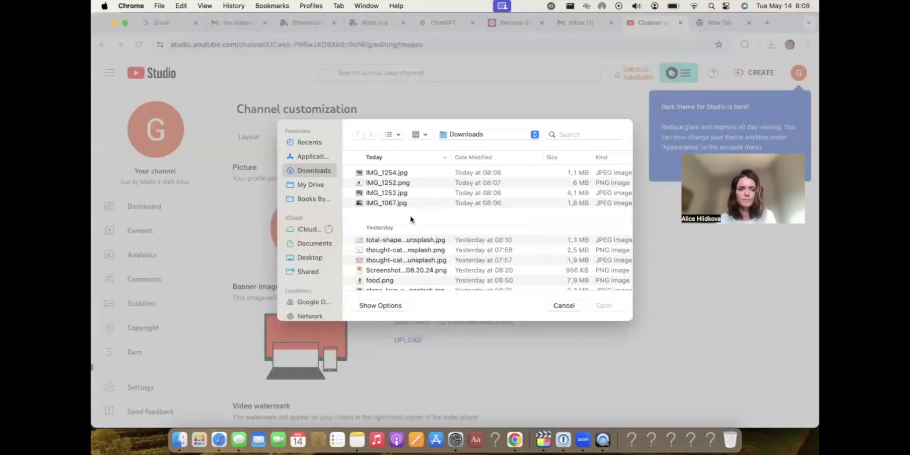
double_click(394, 184)
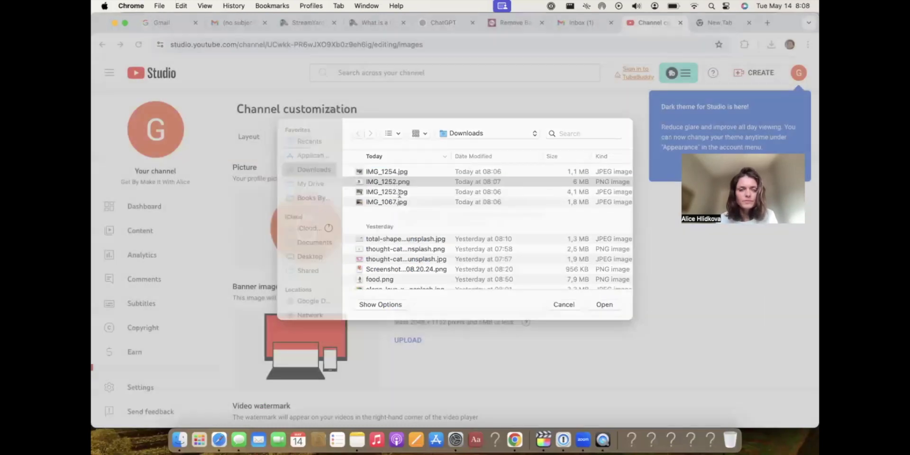
scroll(482, 320, "down", 2)
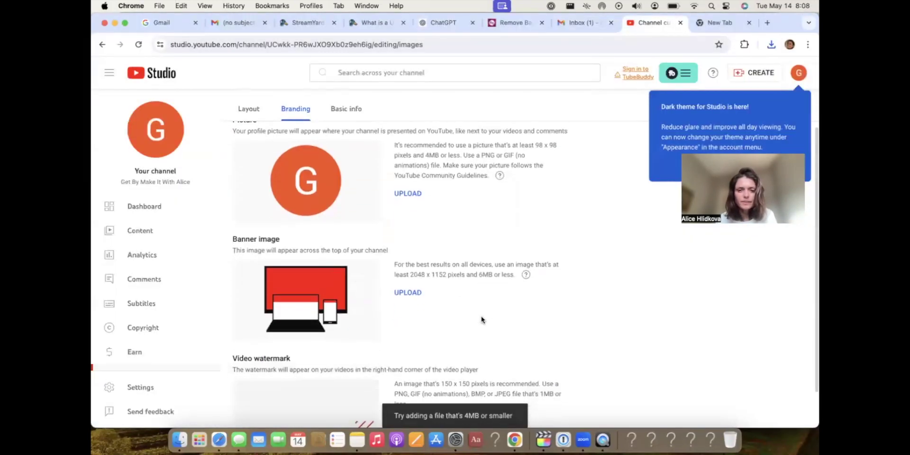
scroll(482, 320, "up", 2)
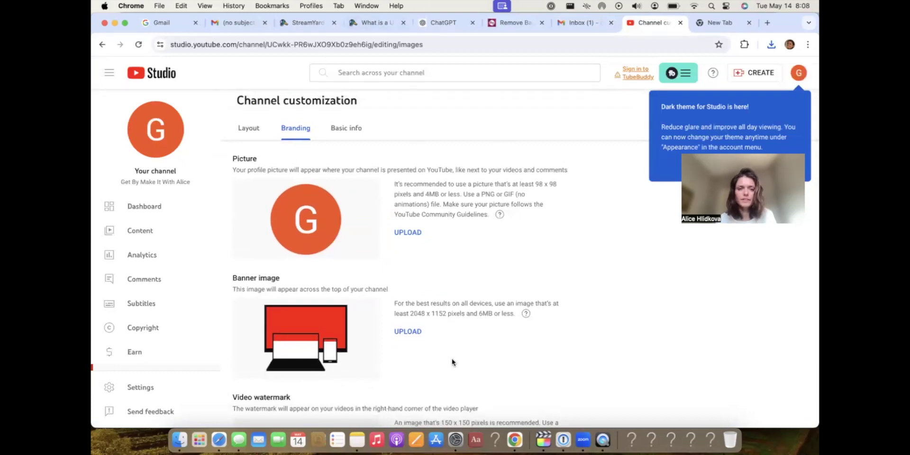
Search Canva's Create a design for 'youtube banner' and start a blank YouTube Banner.
left_click(220, 441)
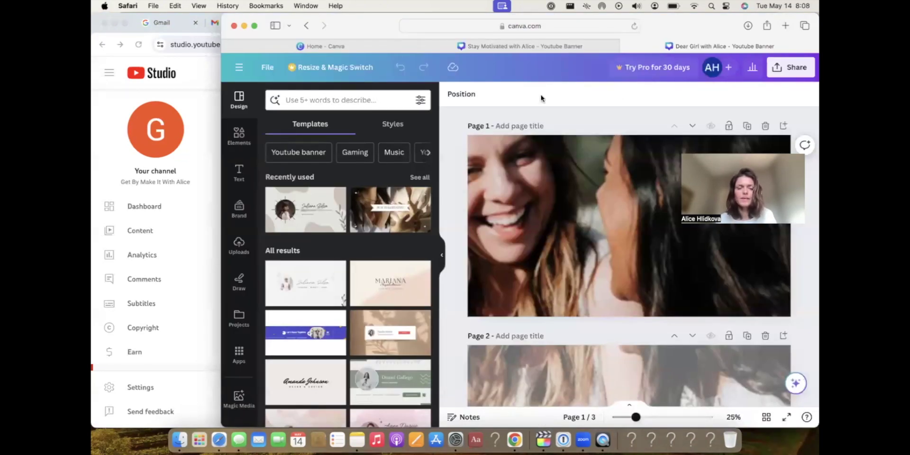
left_click(239, 68)
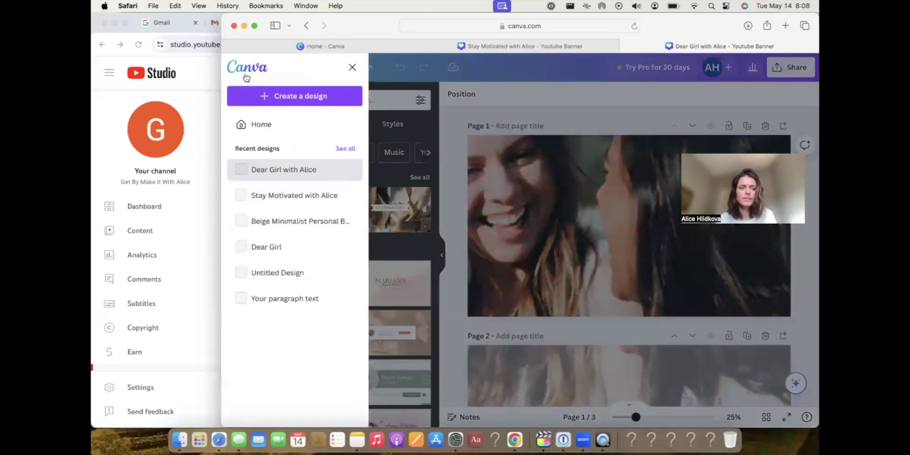
left_click(297, 97)
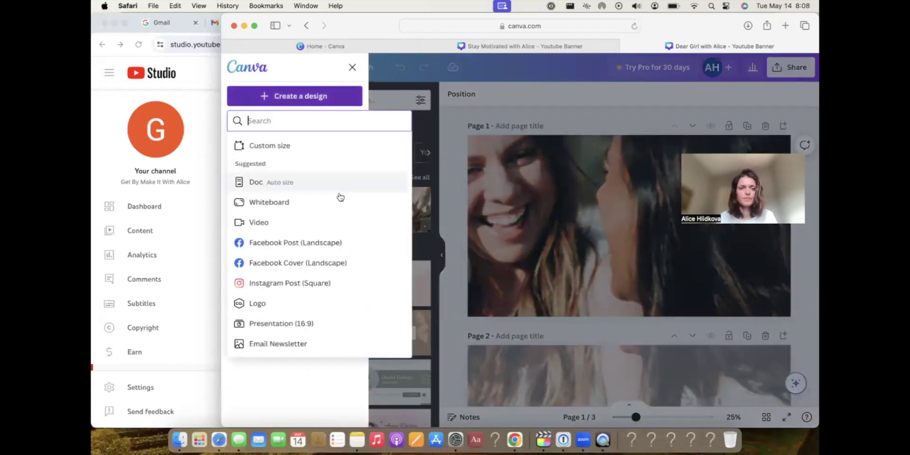
scroll(315, 227, "down", 2)
scroll(315, 227, "up", 2)
type("youtube banner")
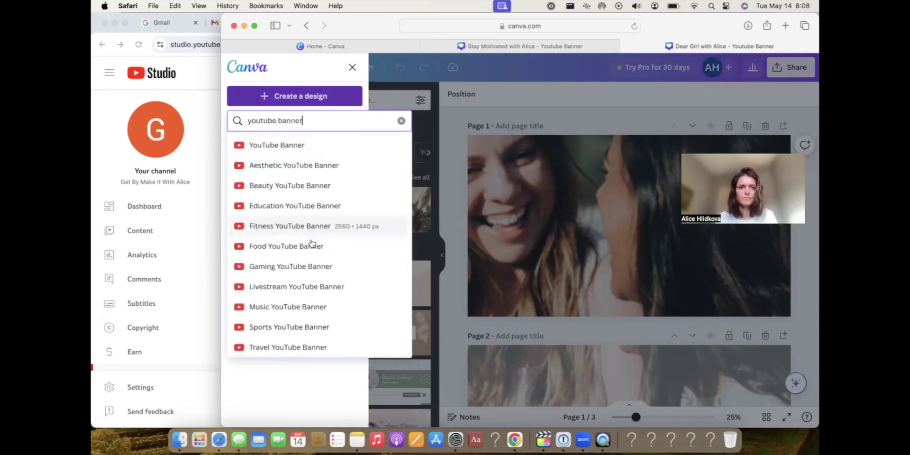
left_click(278, 147)
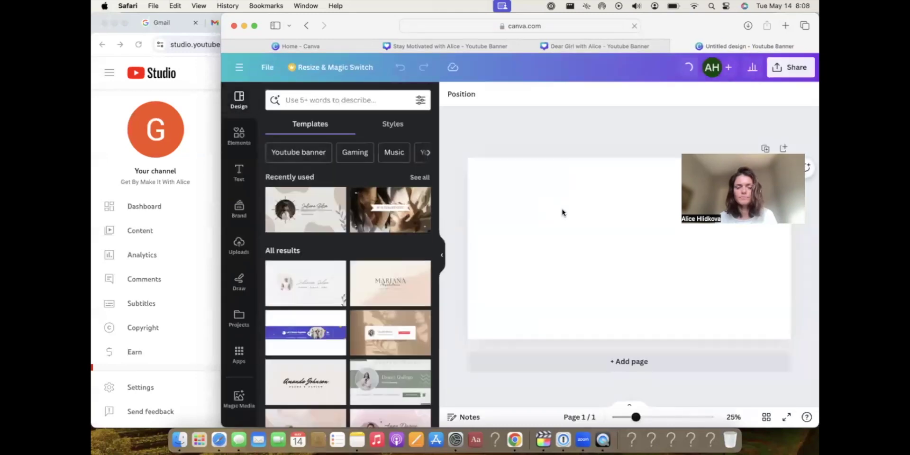
Upload IMG_1067.jpg from Downloads and place the sunset rooftop photo on the banner.
left_click(590, 222)
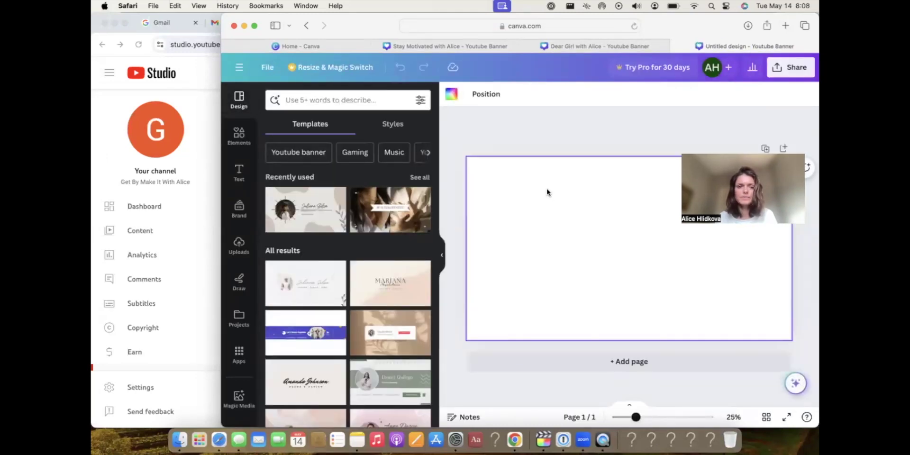
left_click(239, 243)
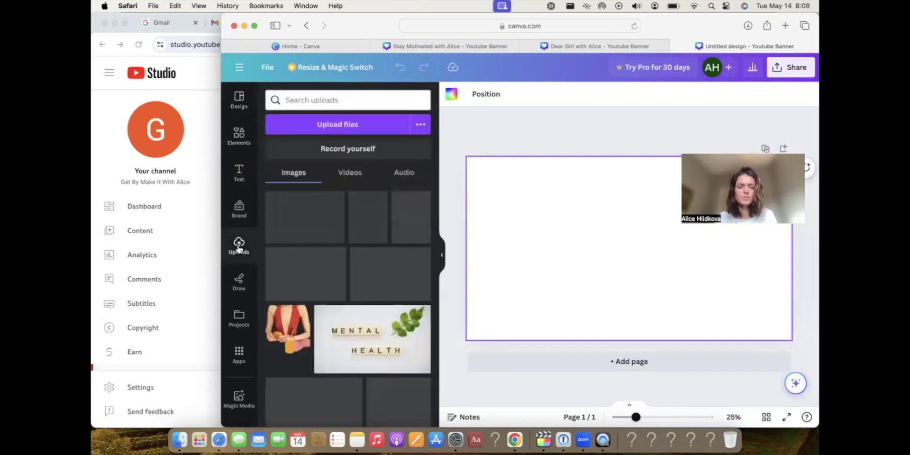
left_click(338, 124)
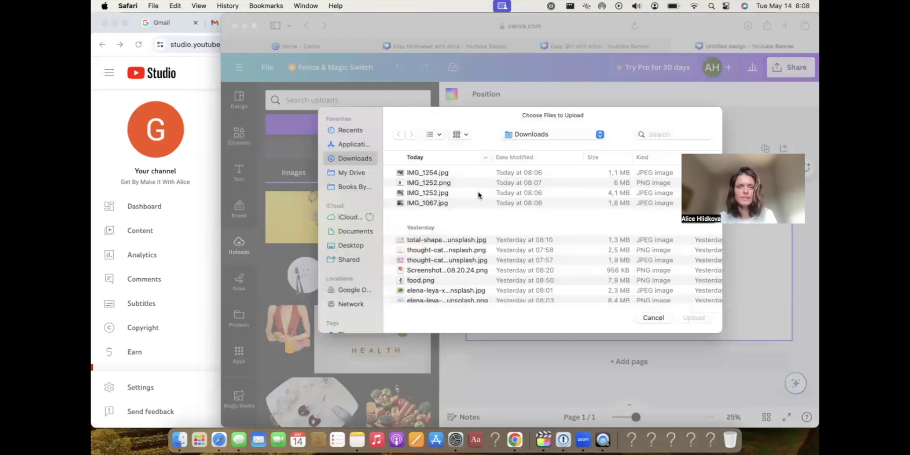
left_click(434, 176)
double_click(436, 203)
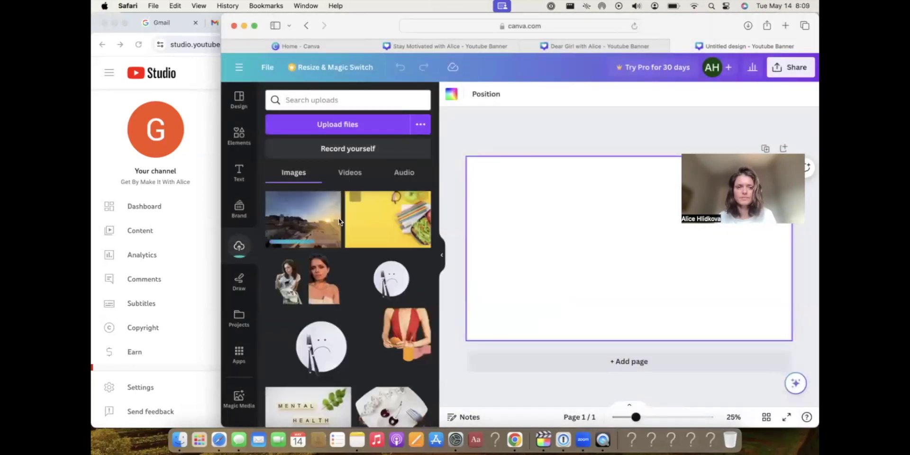
left_click_drag(320, 226, 545, 237)
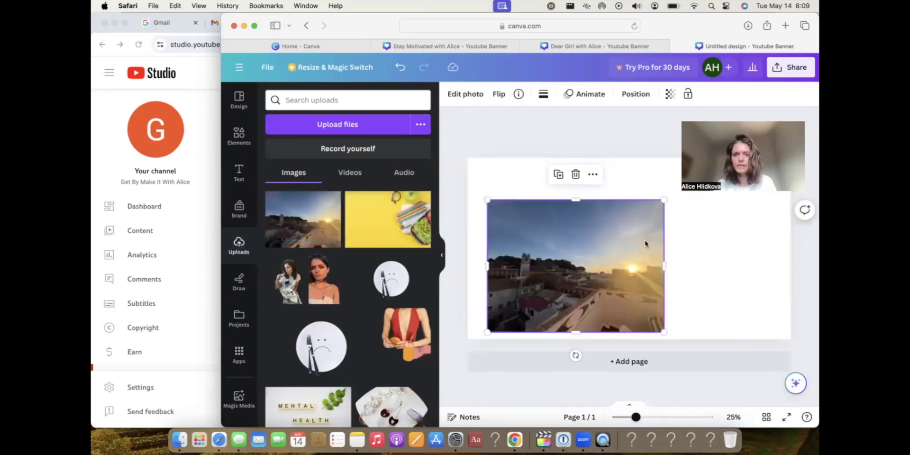
Stretch the photo to cover the whole banner and fade it to transparency 46.
left_click_drag(664, 200, 811, 199)
left_click_drag(488, 332, 467, 346)
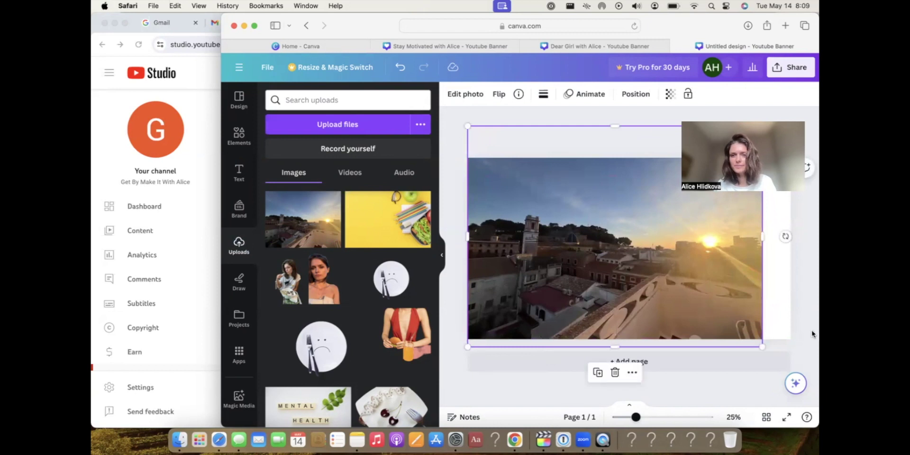
left_click_drag(762, 346, 803, 350)
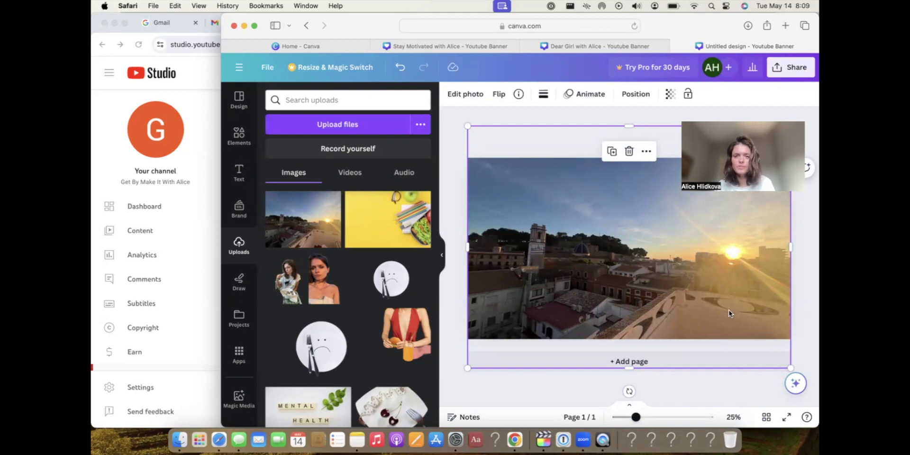
left_click(670, 94)
left_click_drag(642, 137, 607, 141)
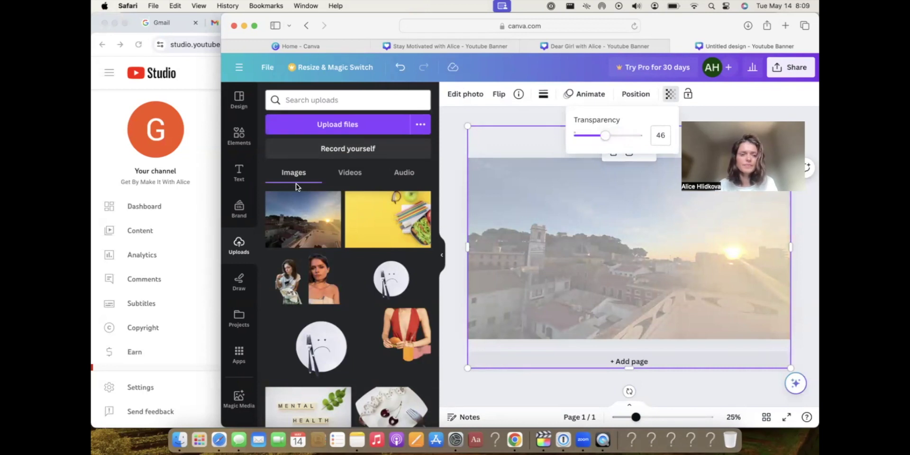
Add a heading reading “Get By, Make “IT”” with “With Alice” on a second line, enlarged.
left_click(239, 174)
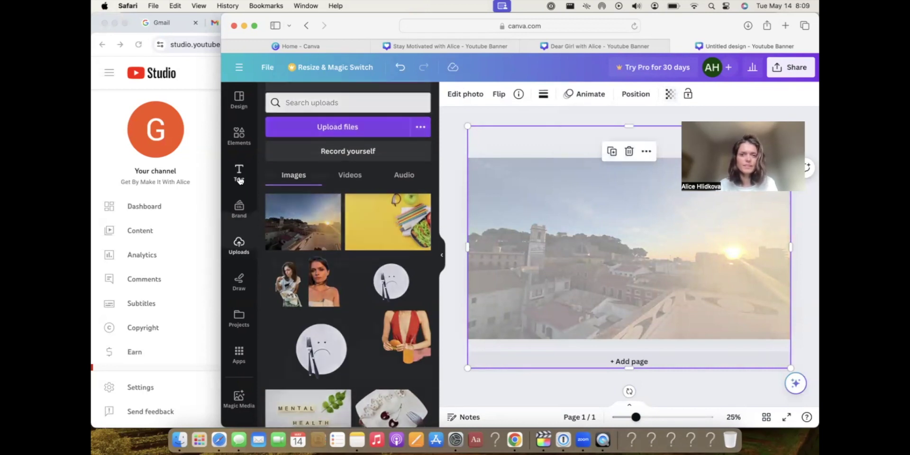
left_click(327, 224)
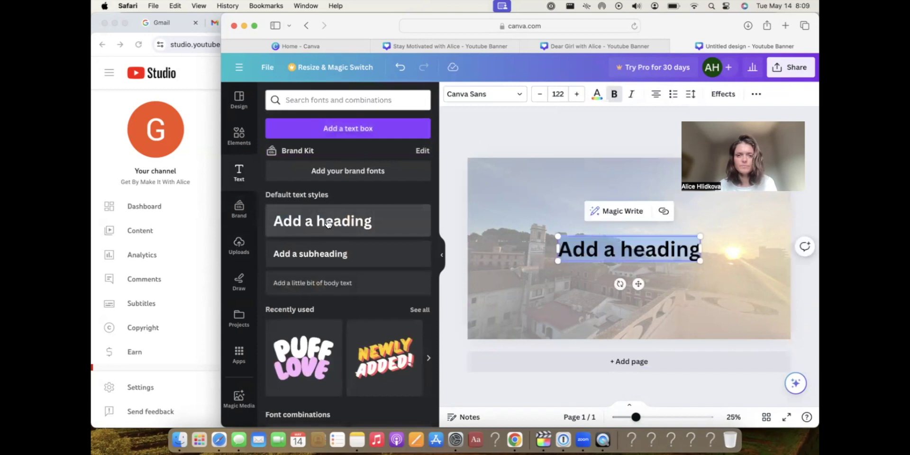
type("B")
key("BackSpace")
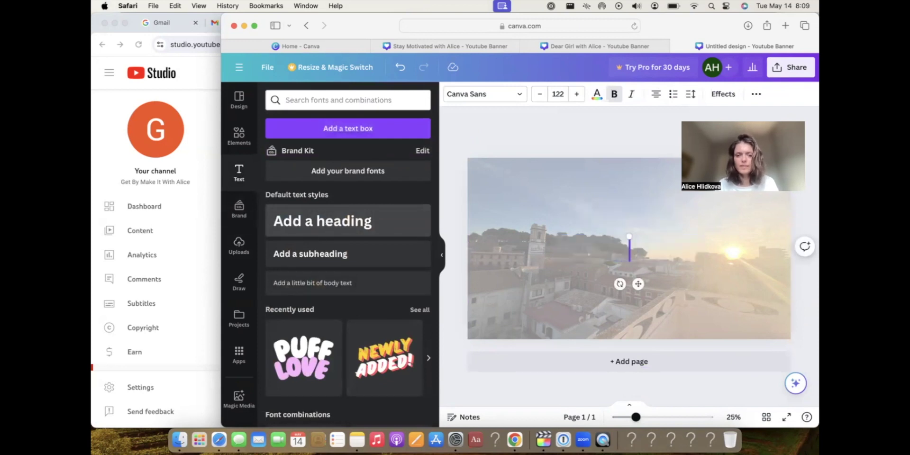
type("Get")
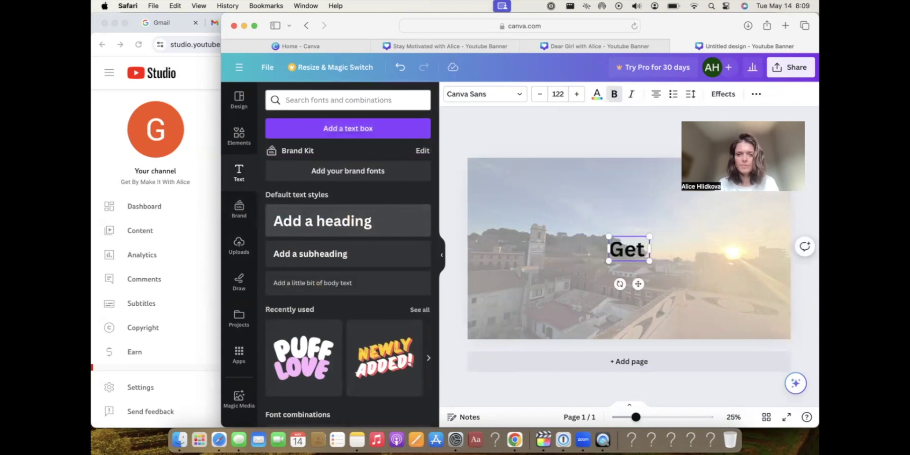
type(" By, Make")
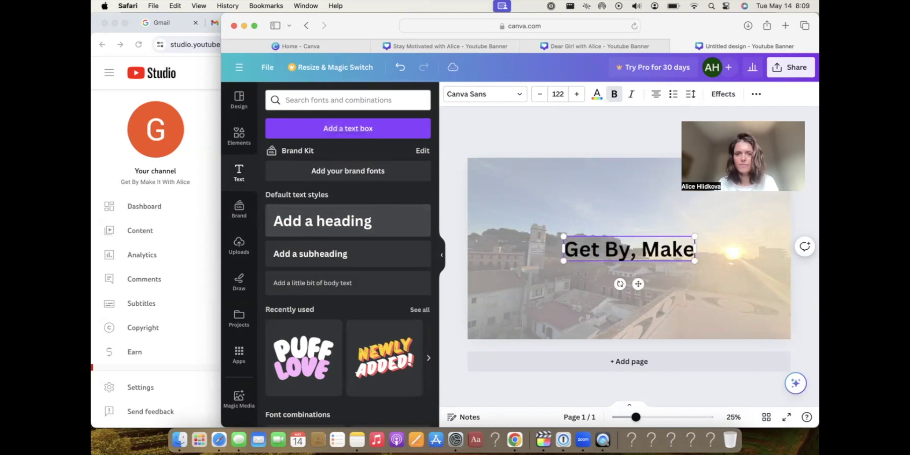
type(" “IT”")
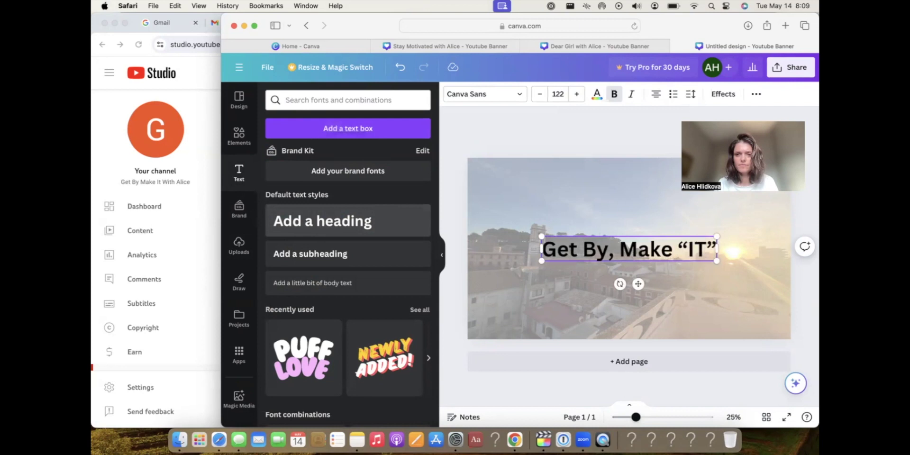
key("Return")
type("W")
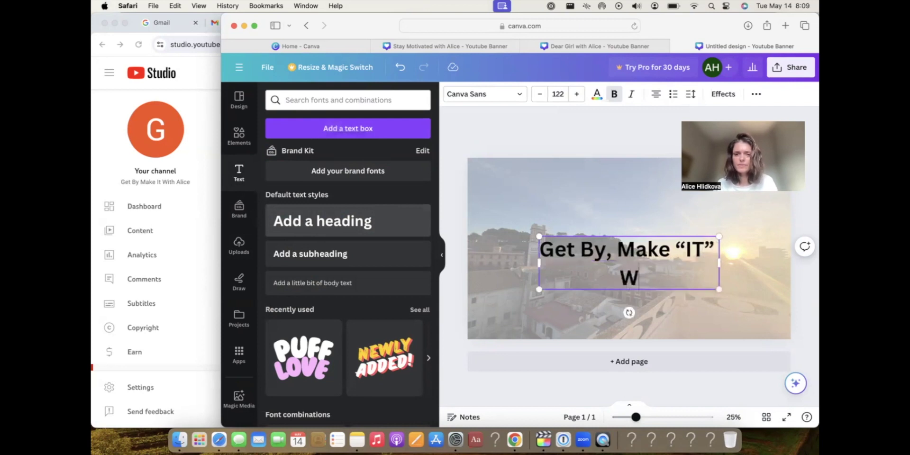
type("ith Alice")
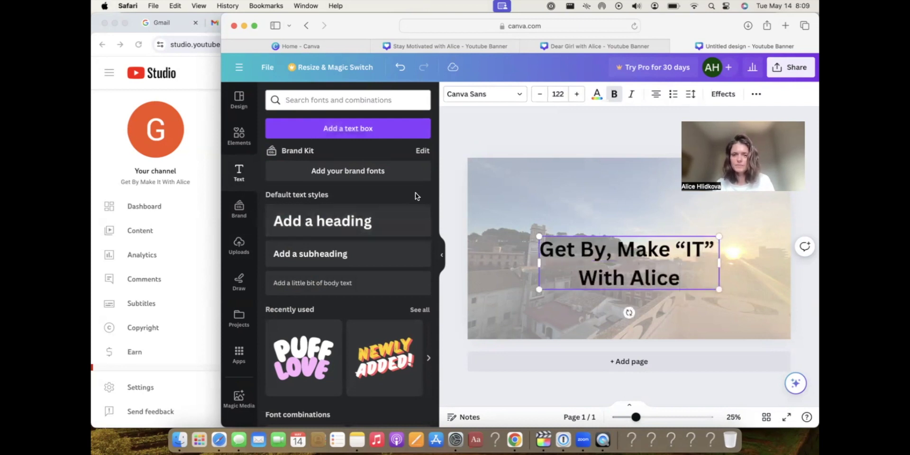
left_click_drag(540, 236, 515, 229)
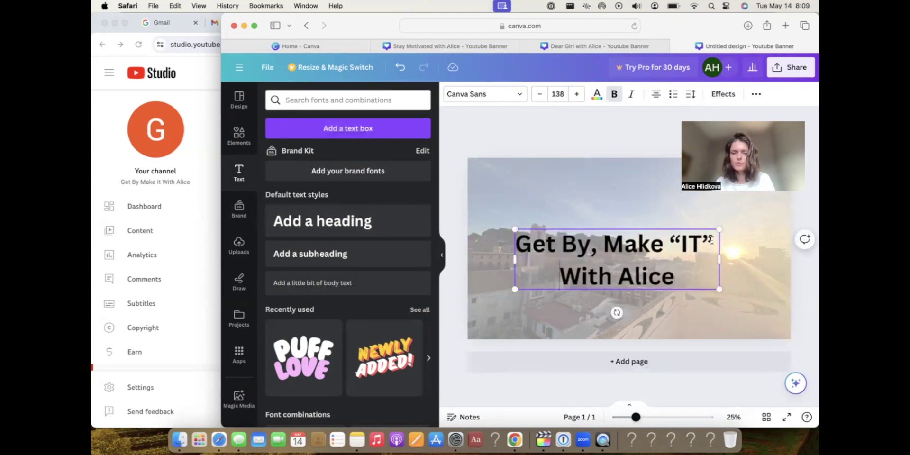
Delete the “With Alice” line from the heading and shrink the title.
left_click_drag(713, 240, 507, 239)
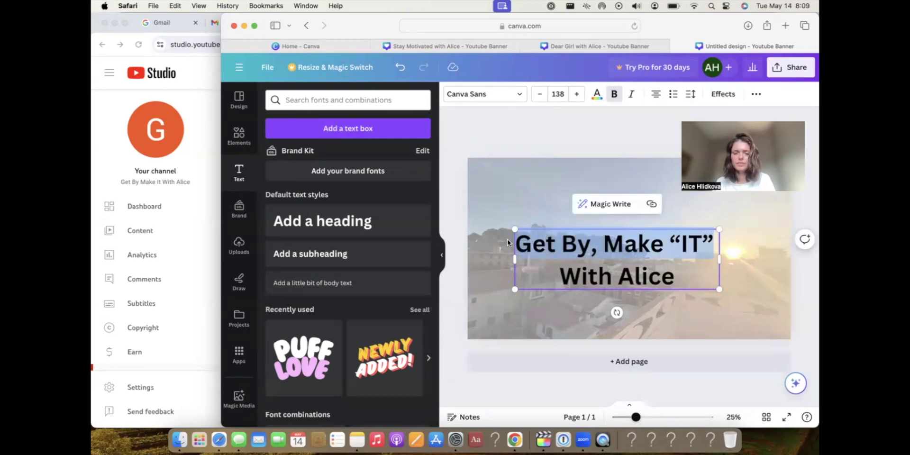
left_click(554, 194)
left_click(616, 244)
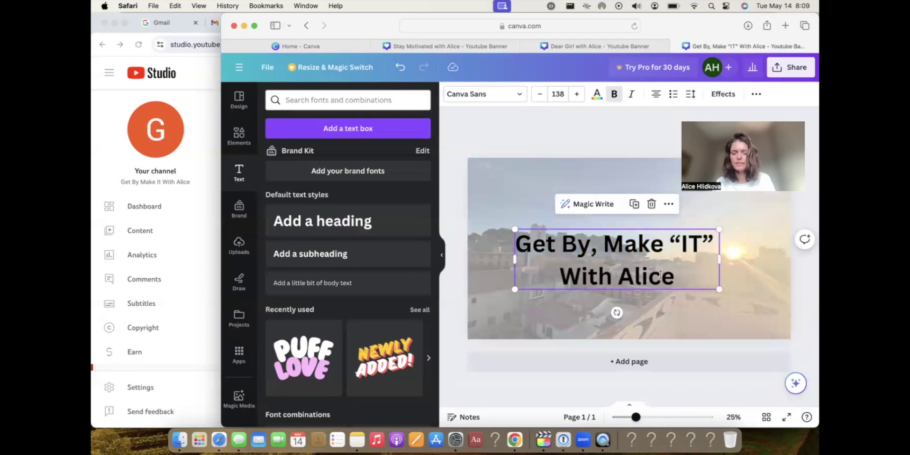
left_click(631, 278)
left_click_drag(674, 278, 563, 275)
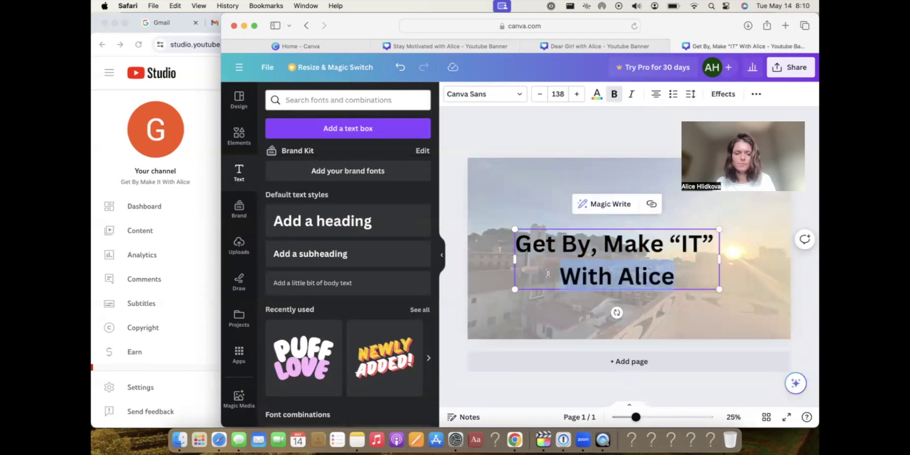
key("BackSpace")
left_click_drag(718, 289, 684, 279)
left_click(573, 198)
Duplicate the title below itself and retype the copy as “With Alice”.
left_click(574, 241)
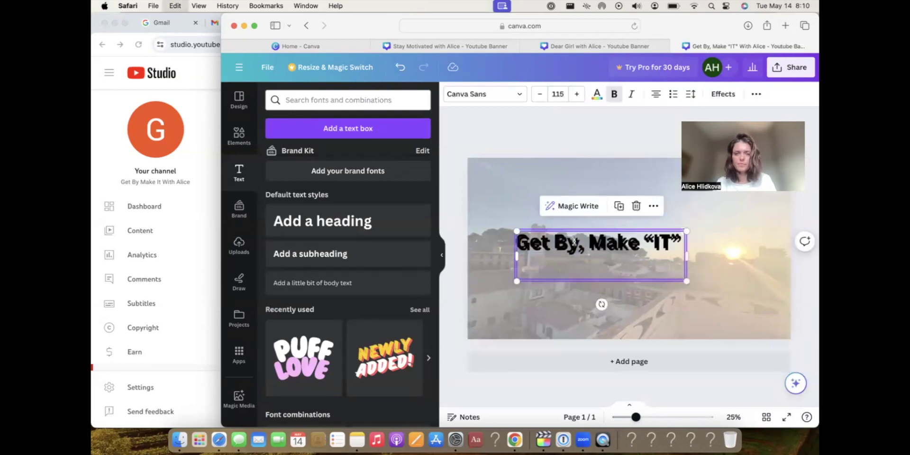
left_click_drag(587, 269, 617, 294)
double_click(617, 295)
type("With Alcie")
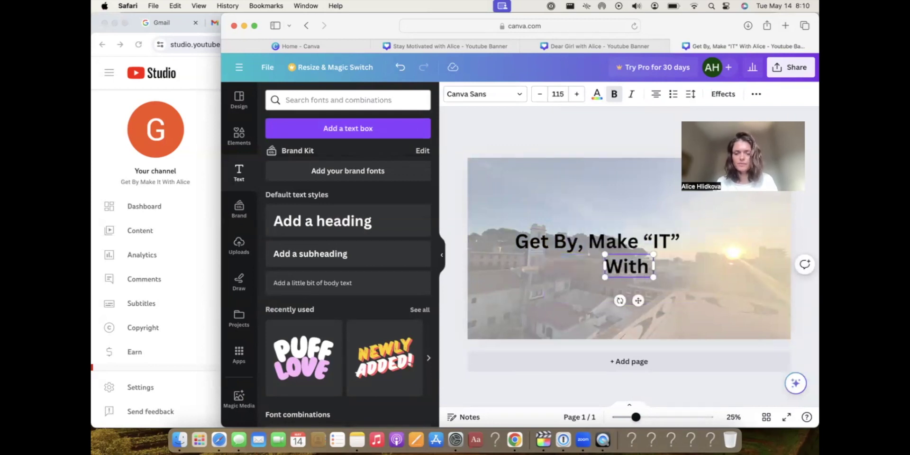
key("BackSpace")
key("BackSpace")
key("BackSpace")
type("ice")
Centre the first line above “With Alice” and reposition both lines together.
left_click_drag(607, 234, 645, 211)
left_click_drag(644, 265, 644, 240)
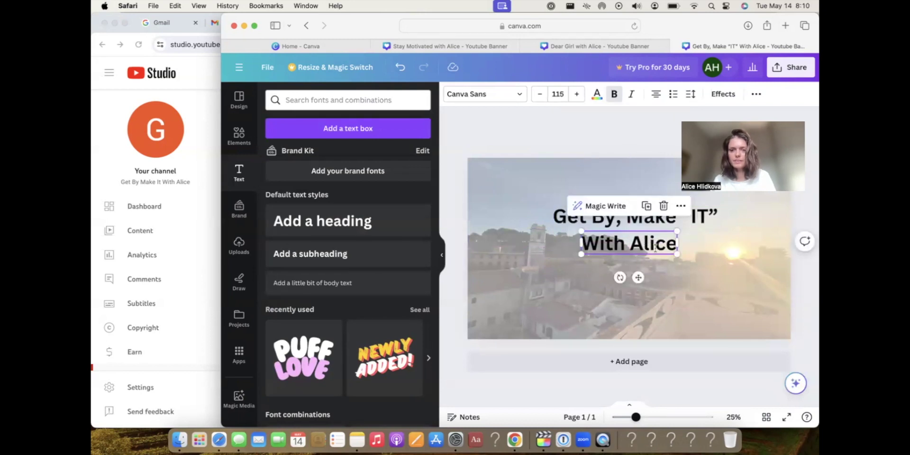
left_click(565, 223, "shift")
mouse_move(555, 214)
left_mouse_down()
mouse_move(601, 228)
mouse_move(554, 217)
left_mouse_up()
left_click(613, 283)
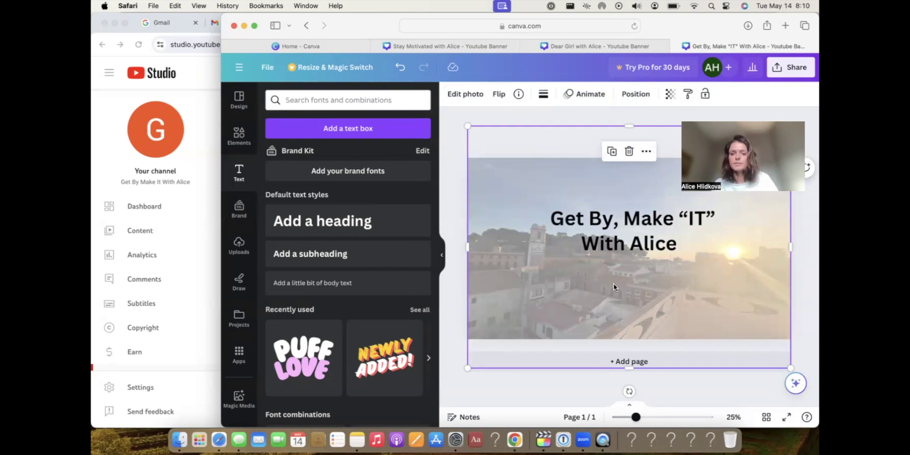
left_click(600, 240)
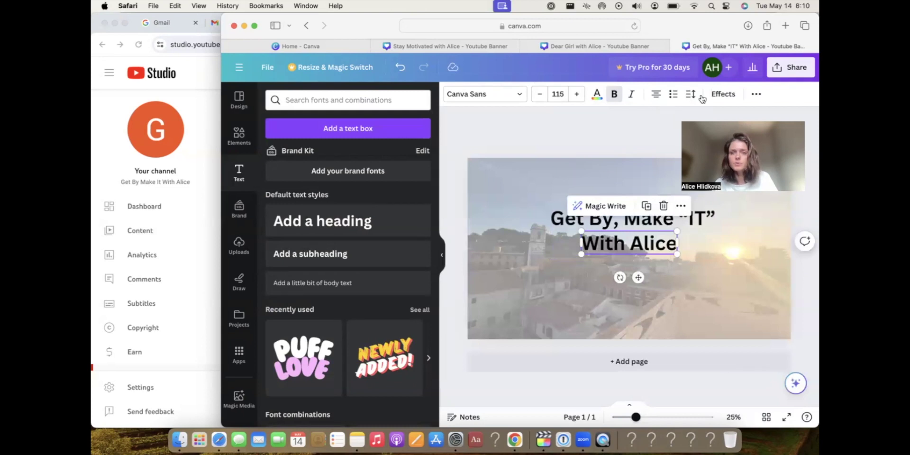
Try the Outline and Glitch text effects on the title, increasing the glitch offset.
left_click(723, 94)
left_click(405, 222)
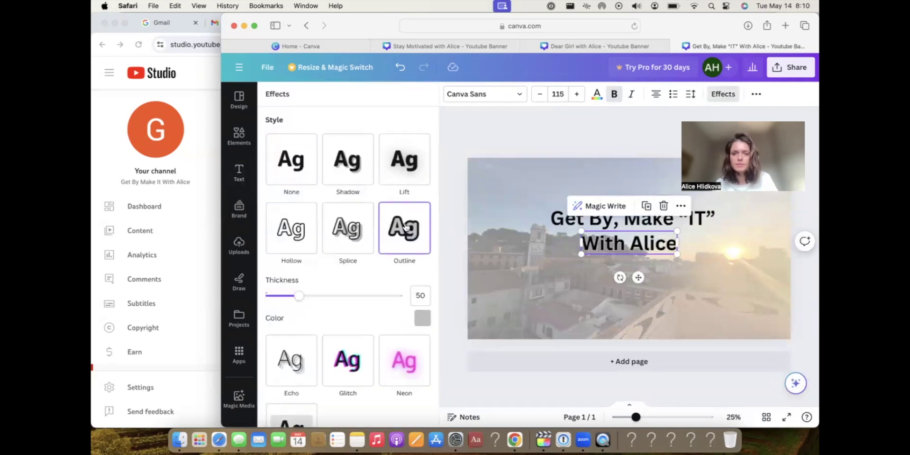
left_click(336, 351)
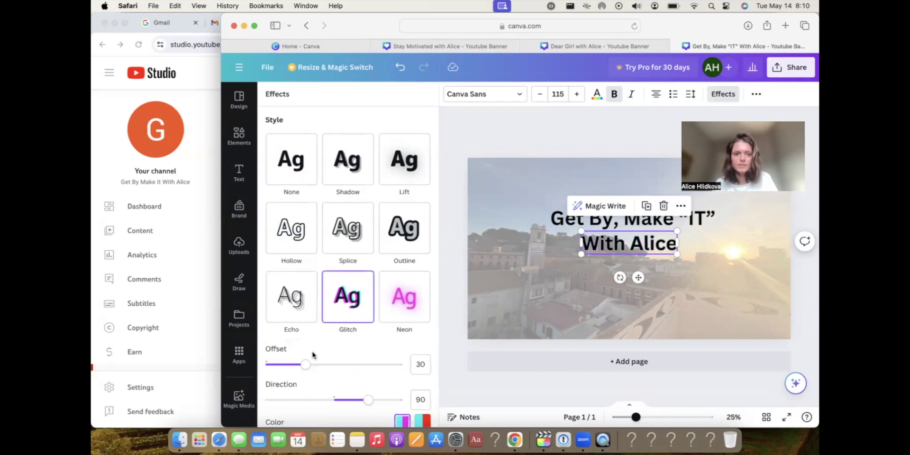
left_click_drag(305, 364, 348, 368)
left_click(582, 287)
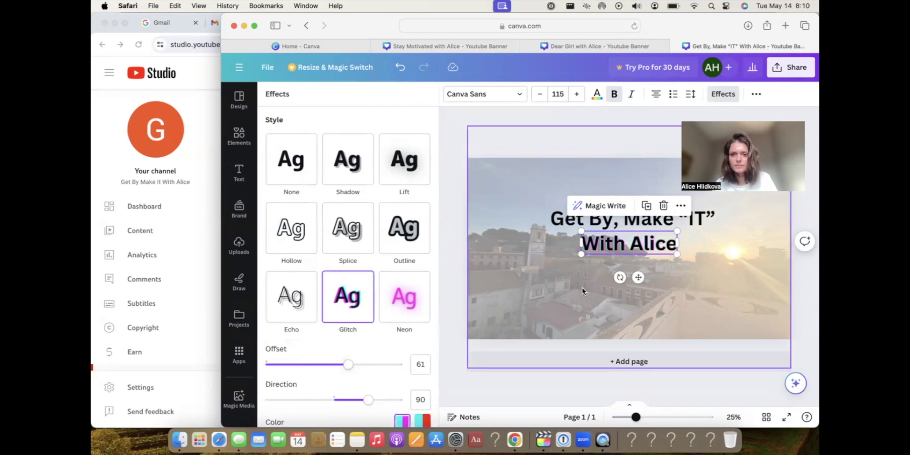
left_click(627, 247)
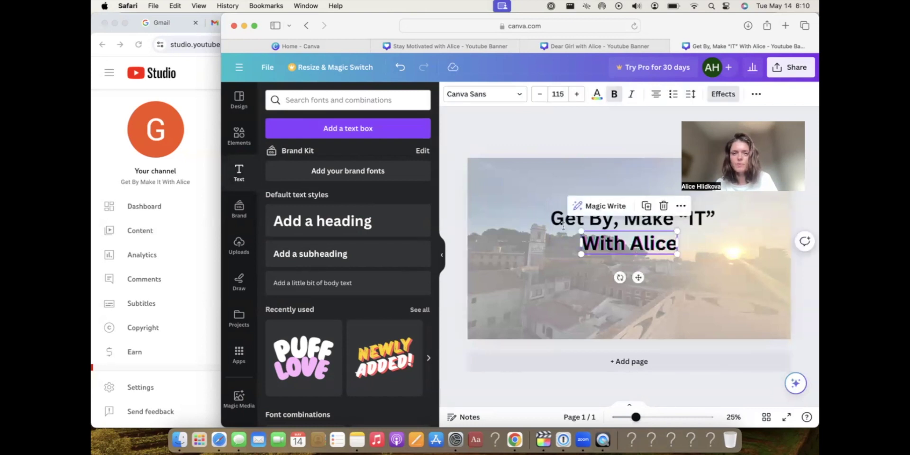
left_click(555, 219)
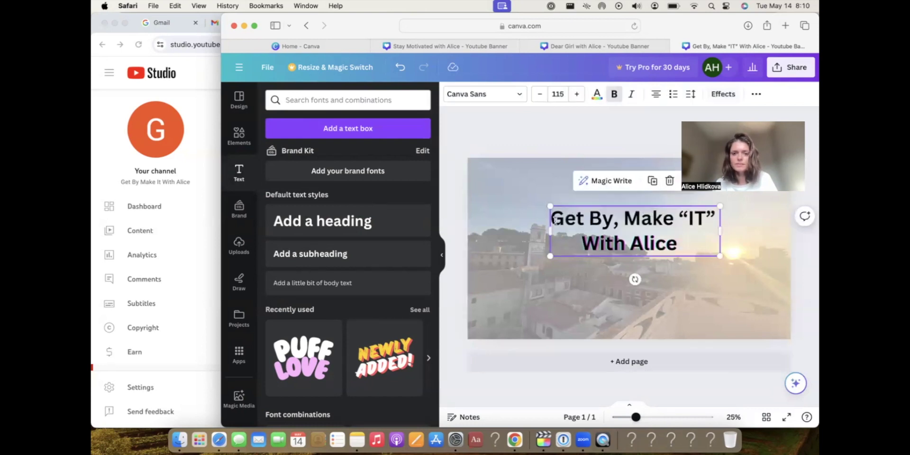
Select the word “IT” in the title and colour it red.
left_click_drag(715, 218, 679, 218)
left_click(693, 218)
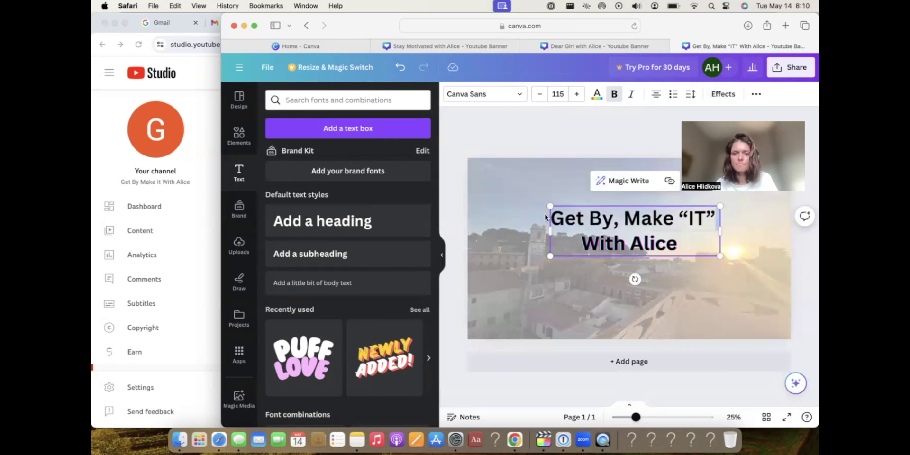
left_click_drag(681, 216, 715, 218)
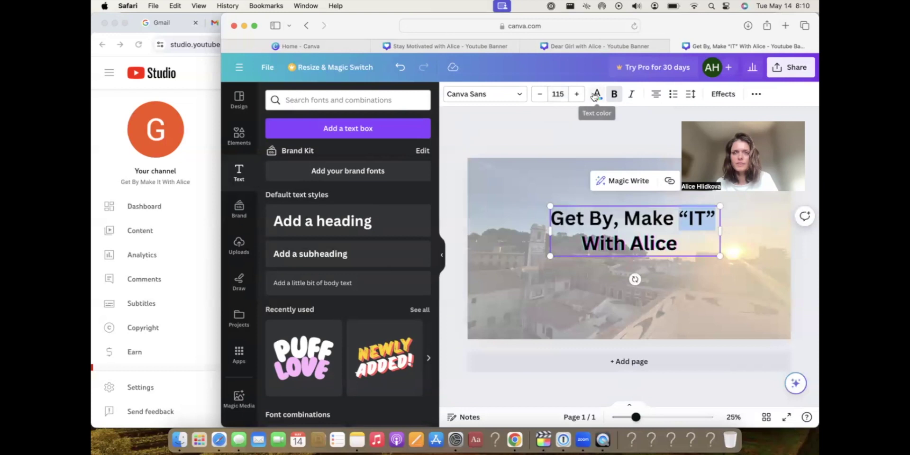
left_click(595, 94)
left_click(278, 382)
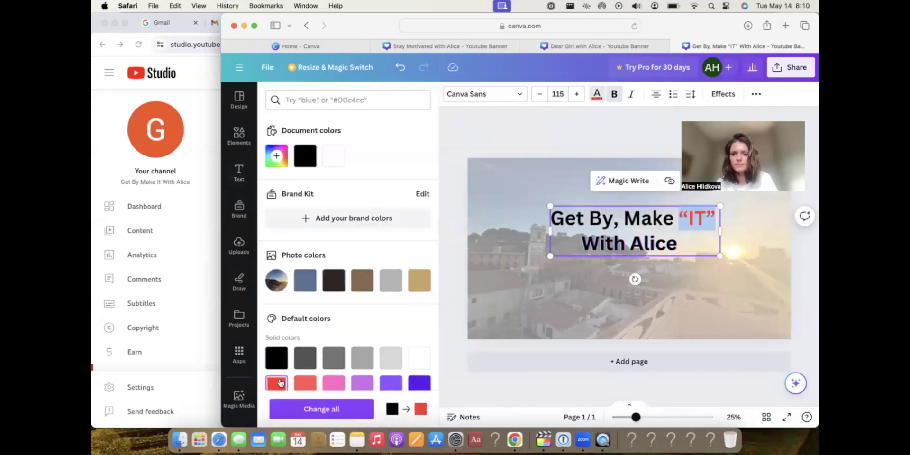
left_click(498, 167)
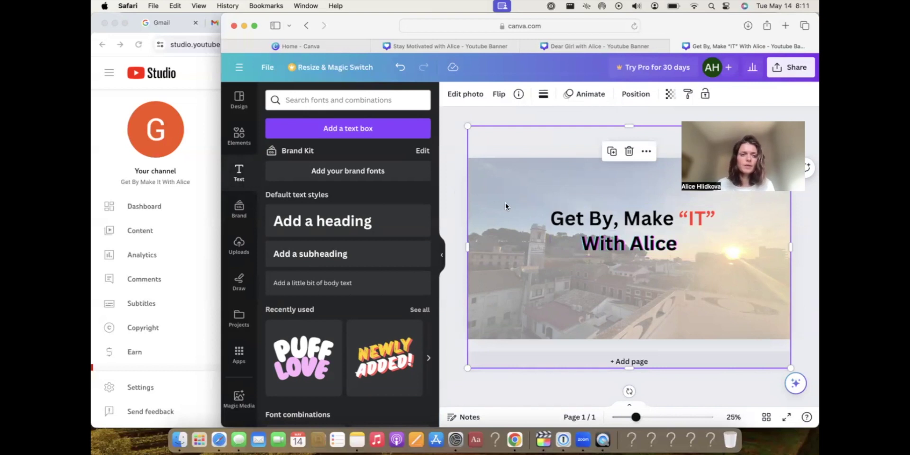
Upload IMG_1252.png and place the smiling woman's cutout on the banner's right side.
left_click(236, 251)
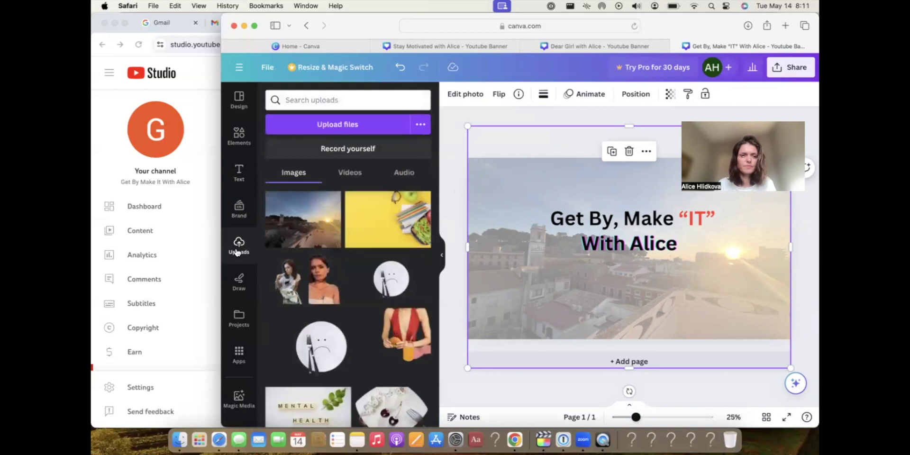
left_click(317, 127)
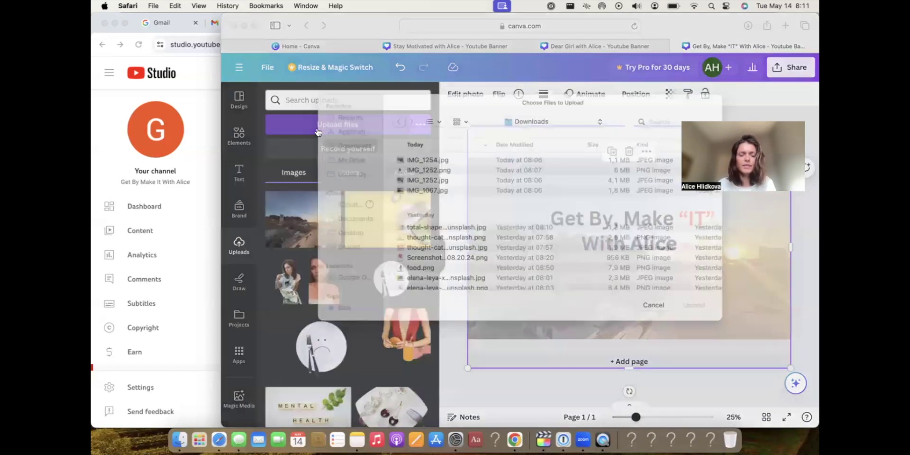
left_click(419, 184)
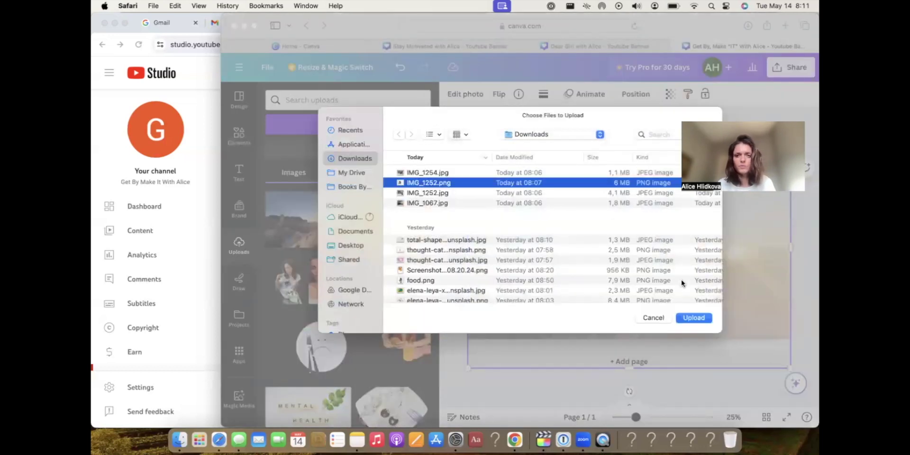
left_click(692, 316)
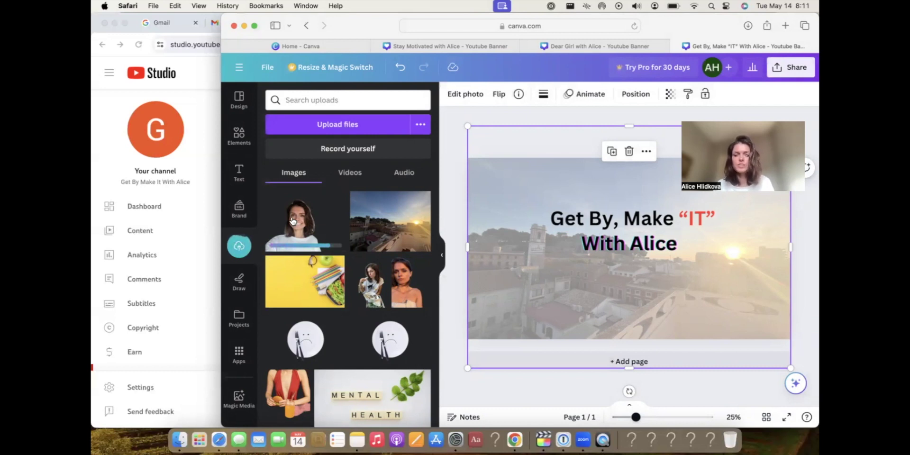
left_click_drag(293, 220, 681, 272)
left_click_drag(707, 306, 679, 276)
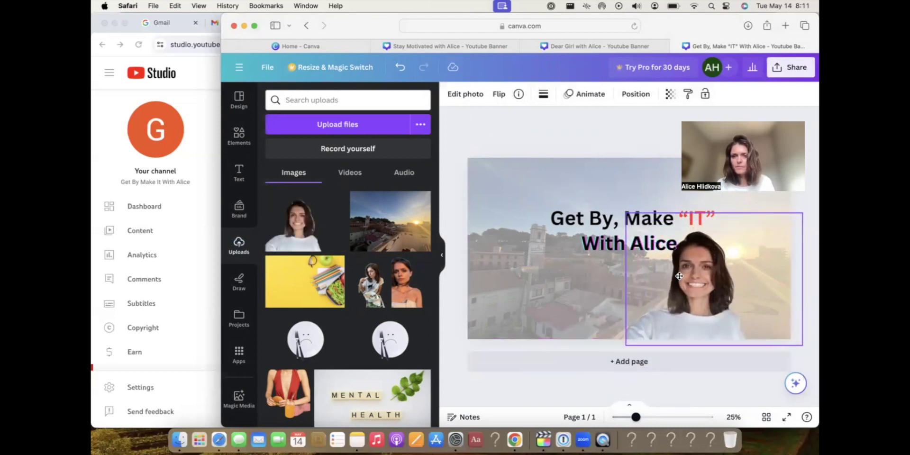
Nudge “With Alice” left, shrink it to size 91.1, and widen the portrait leftward.
left_click(489, 132)
left_click(586, 226)
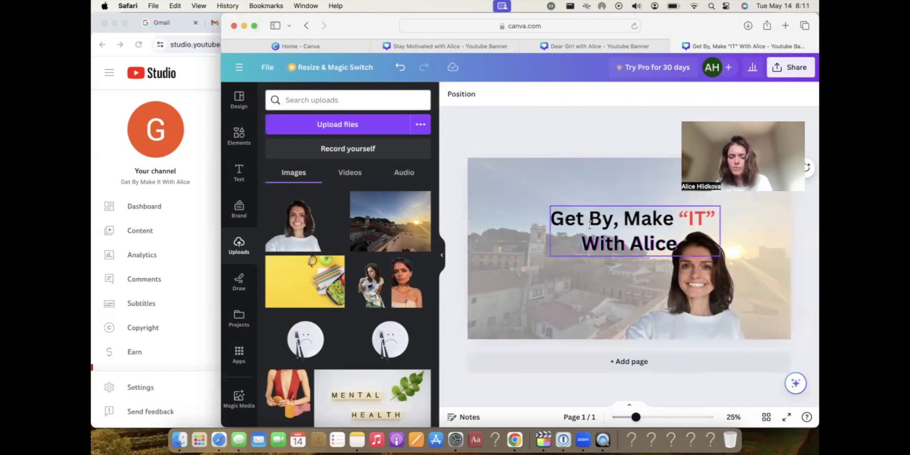
left_click_drag(619, 246, 612, 250)
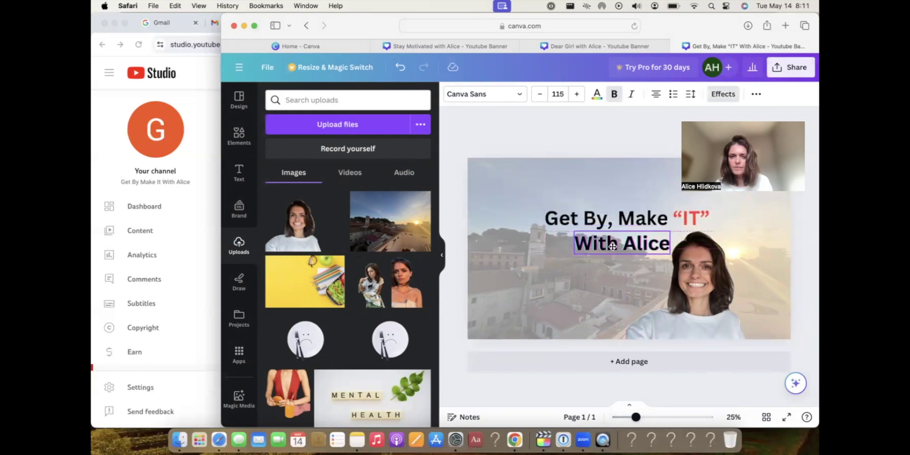
left_click(556, 219)
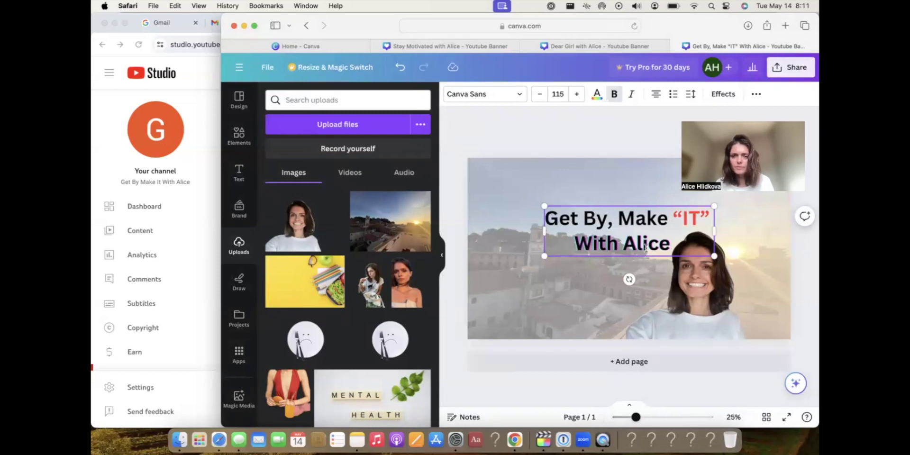
left_click(555, 92)
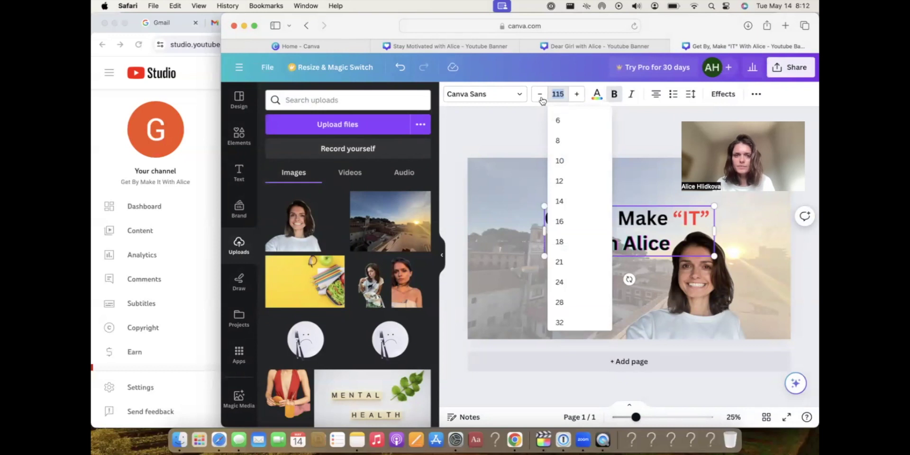
left_click(540, 94)
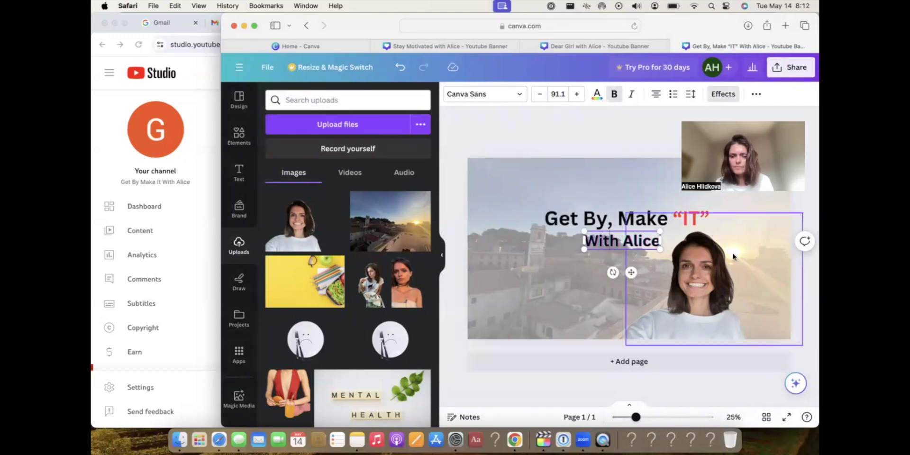
left_click(710, 269)
left_click_drag(617, 284, 606, 282)
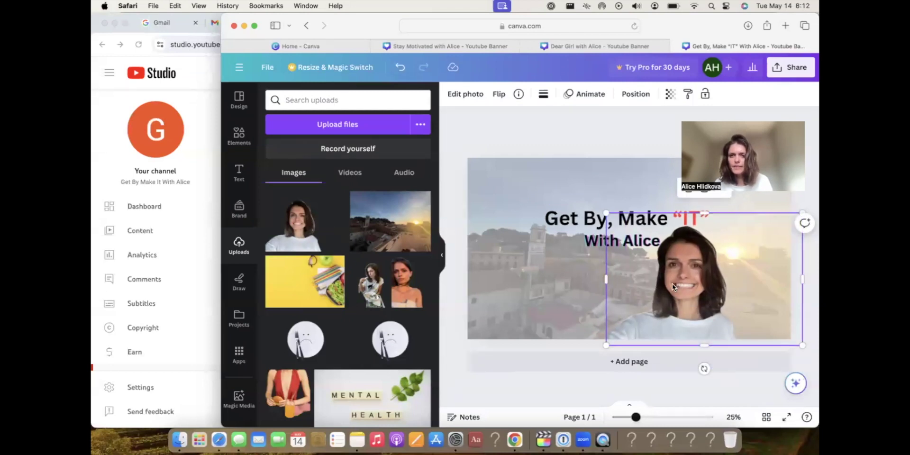
Remove the filter from the portrait and give it a Glow shadow.
left_click(458, 95)
left_click(349, 327)
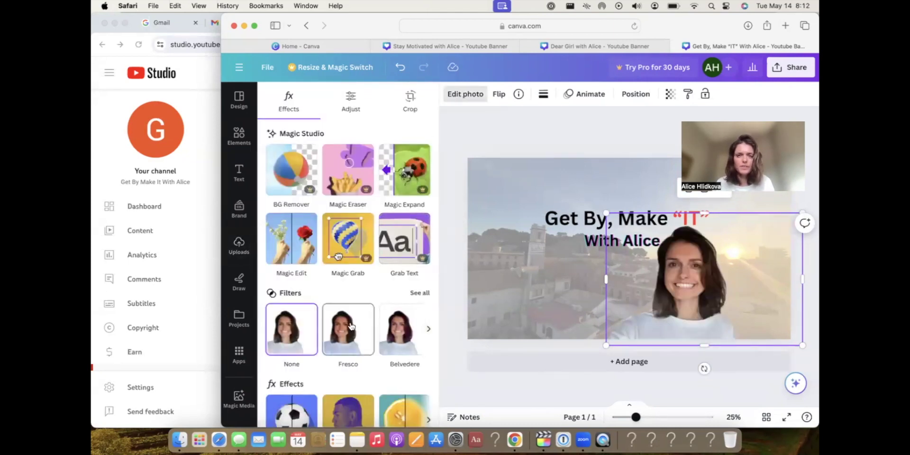
left_click(299, 327)
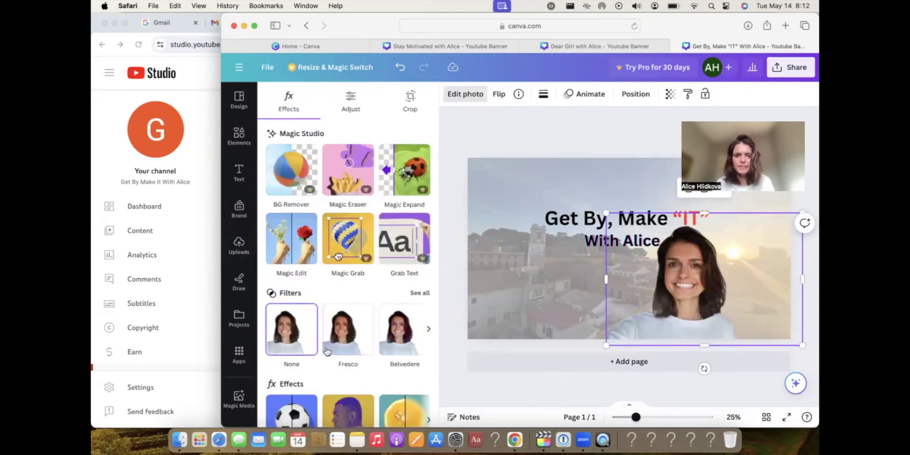
scroll(342, 282, "down", 3)
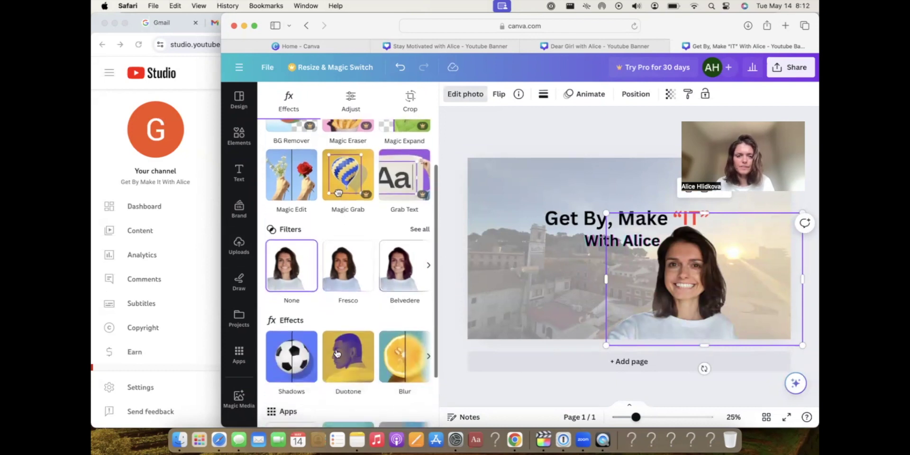
left_click(285, 355)
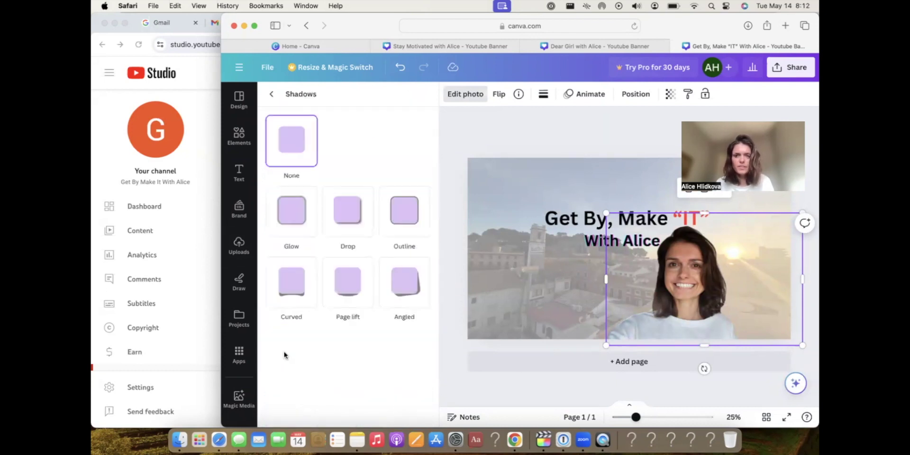
left_click(292, 207)
left_click(406, 211)
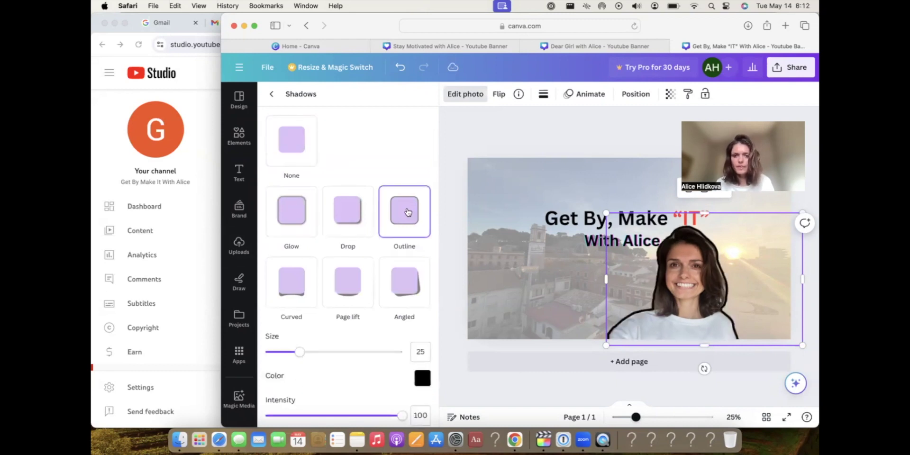
left_click(294, 223)
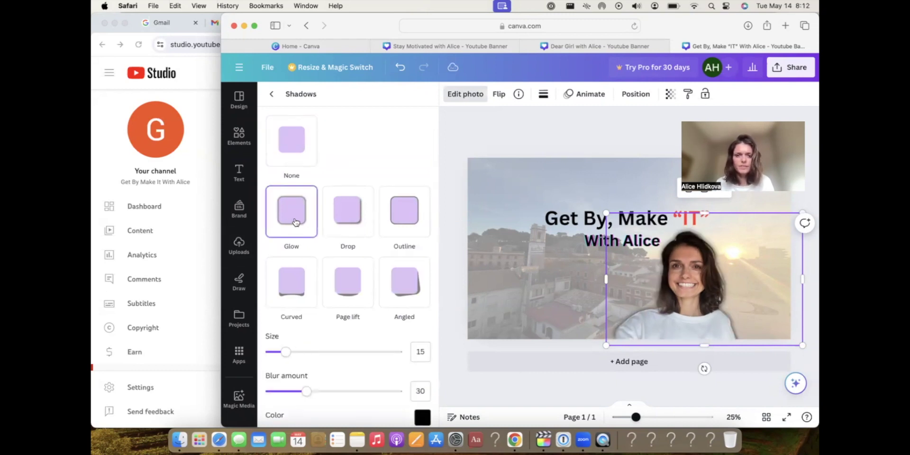
Set the glow to size 22, dark brown #37332F, blur 29, and enlarge the portrait slightly.
left_click_drag(312, 354, 295, 356)
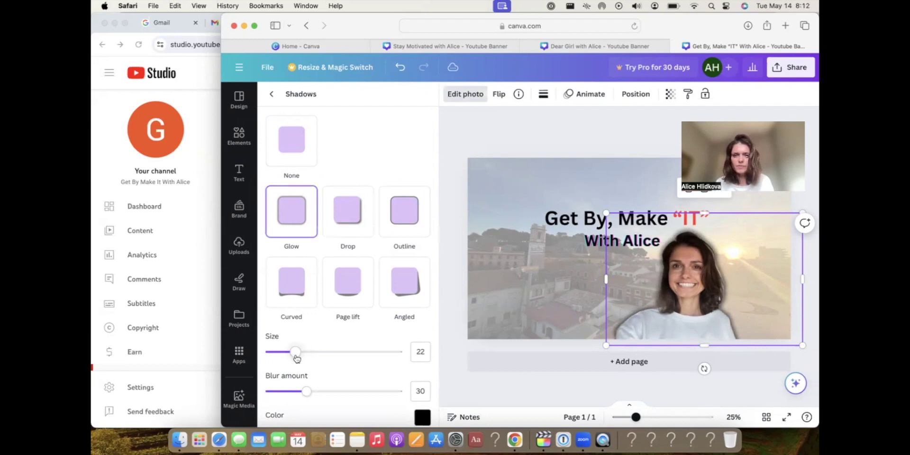
left_click(422, 418)
left_click(490, 318)
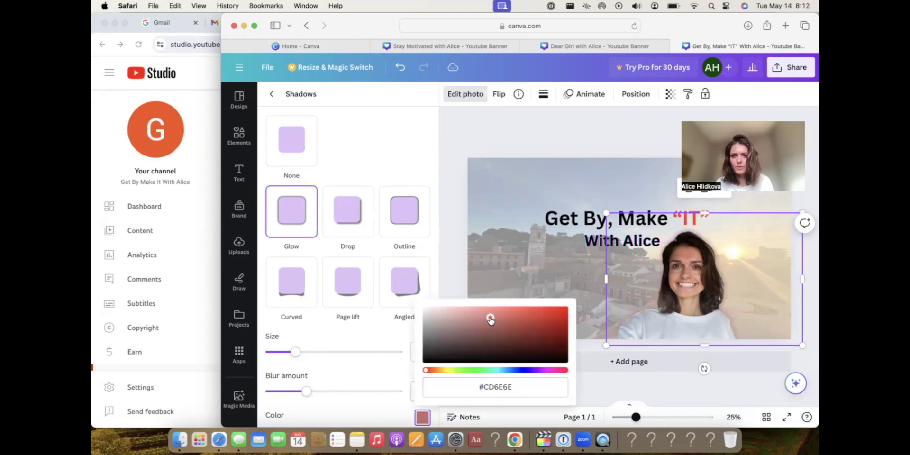
left_click(437, 371)
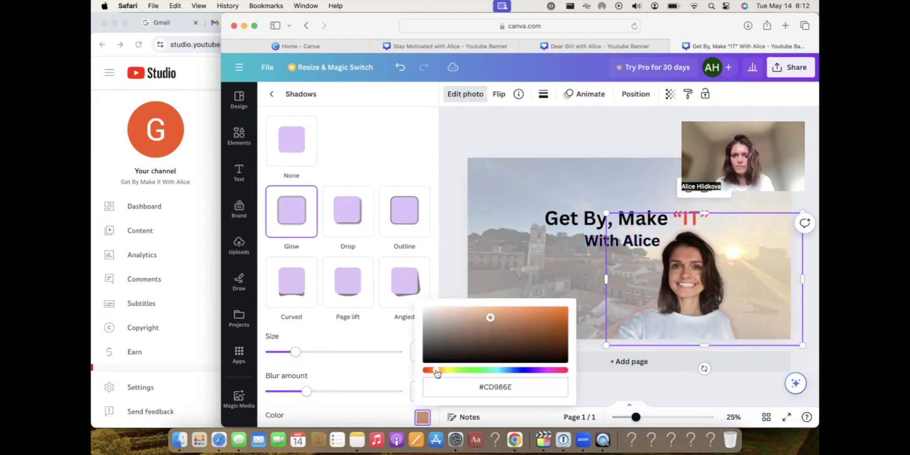
left_click(441, 351)
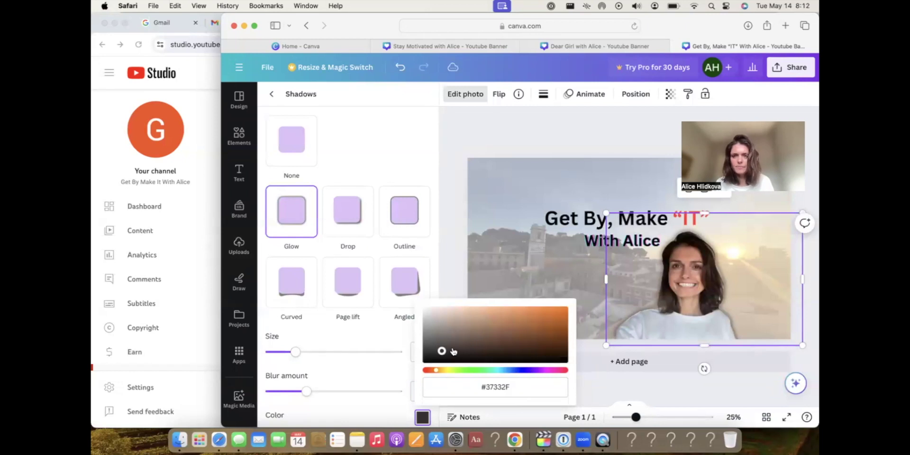
mouse_move(308, 391)
left_mouse_down()
mouse_move(281, 394)
mouse_move(307, 392)
left_mouse_up()
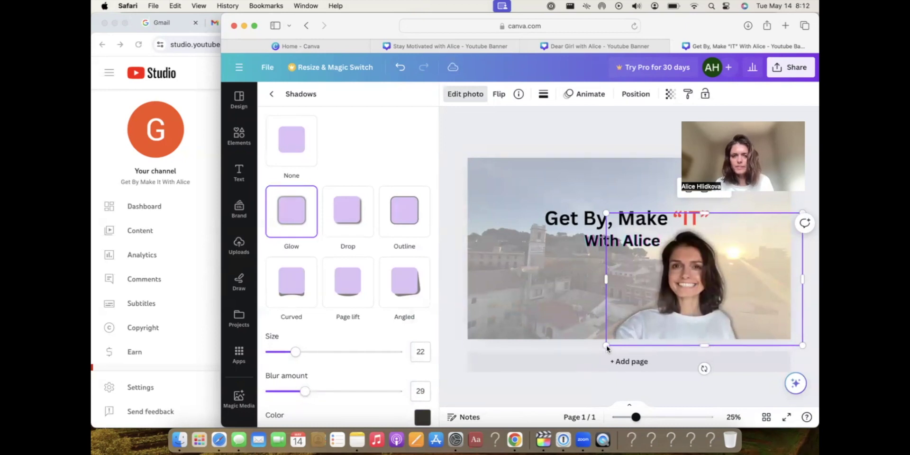
left_click_drag(607, 347, 602, 347)
left_click(654, 240)
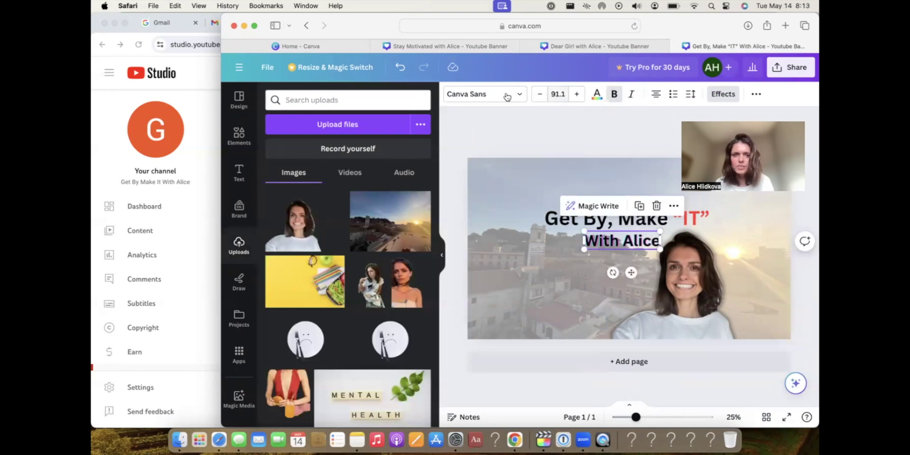
Set “With Alice” in the handwritten Apricots font and nudge it slightly left and down.
left_click(505, 94)
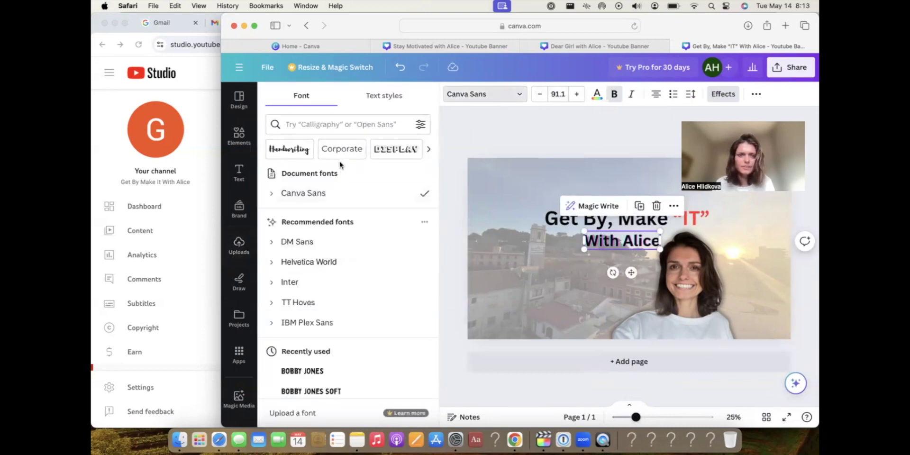
left_click(296, 152)
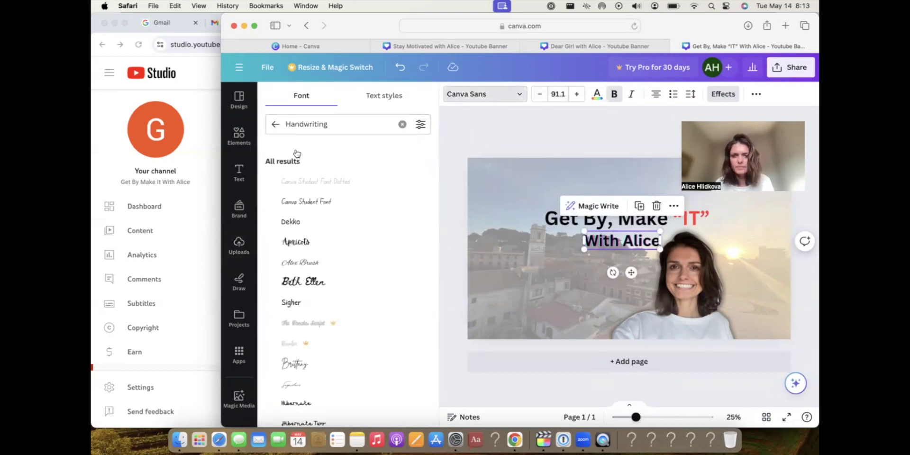
left_click(468, 275)
left_click(578, 243)
left_click(601, 245)
left_click_drag(588, 240, 577, 244)
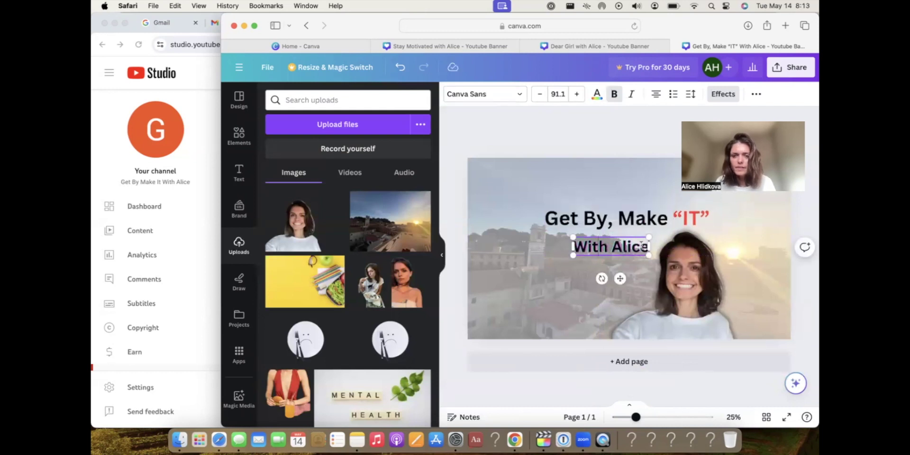
left_click_drag(644, 246, 574, 247)
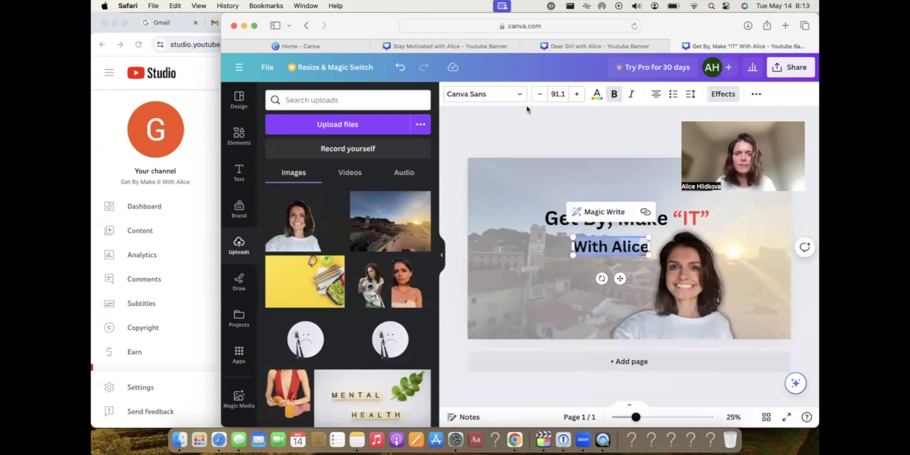
left_click(513, 97)
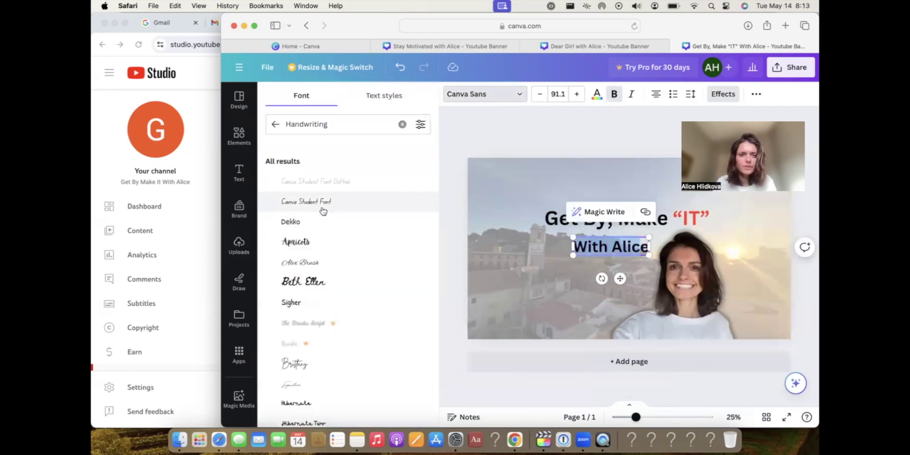
left_click(306, 243)
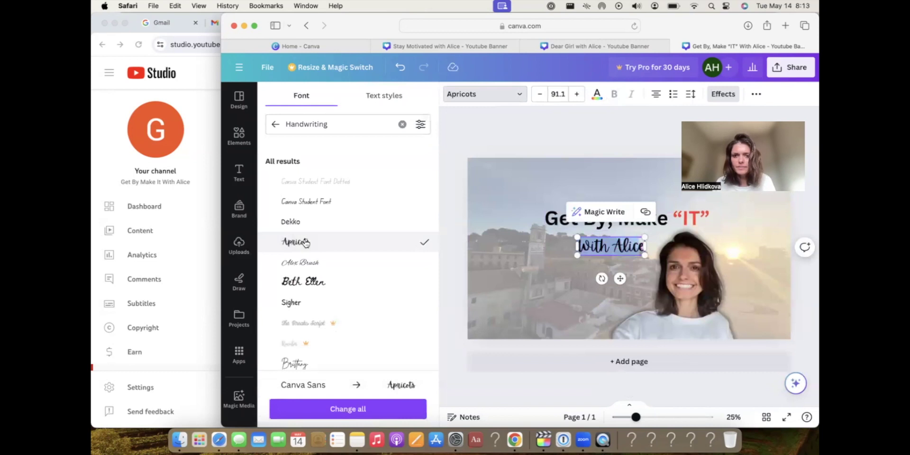
left_click(559, 266)
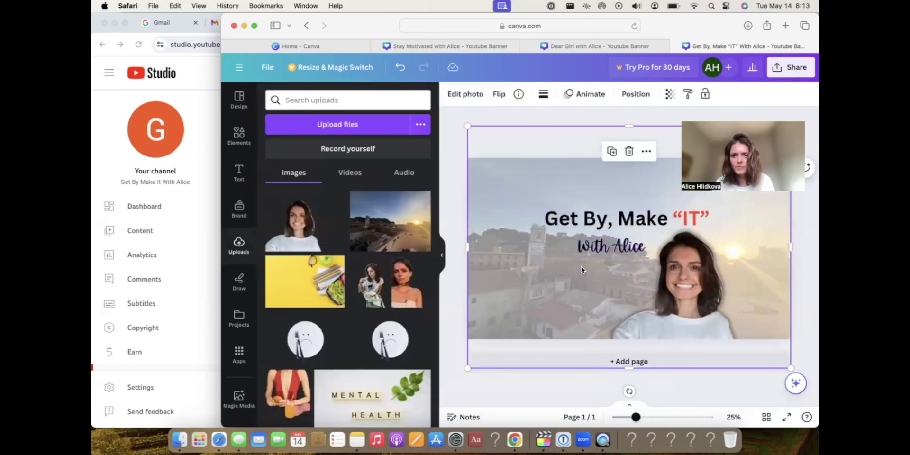
left_click(640, 240)
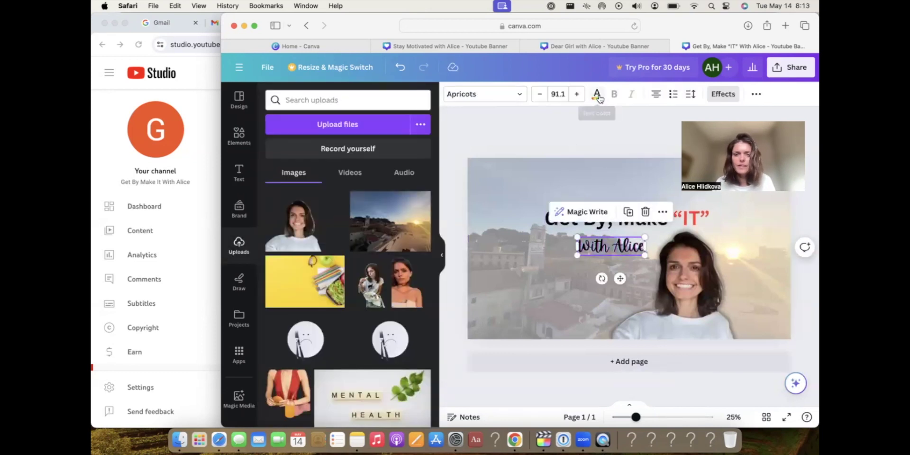
Try Outline and Lift effects on “With Alice”, then settle on the Shadow style.
left_click(597, 95)
left_click(304, 156)
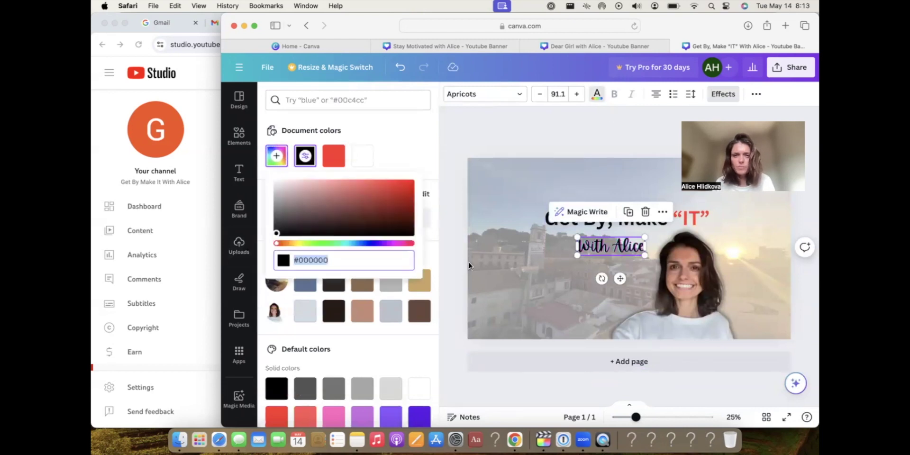
left_click(720, 95)
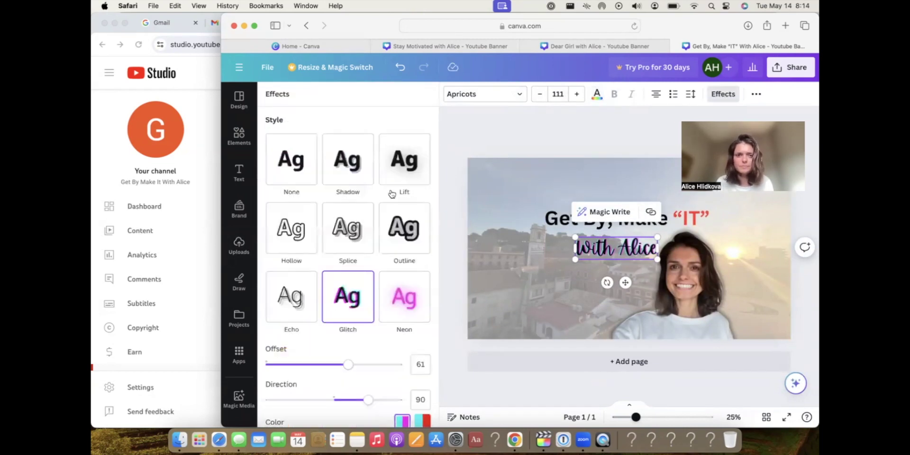
left_click(401, 224)
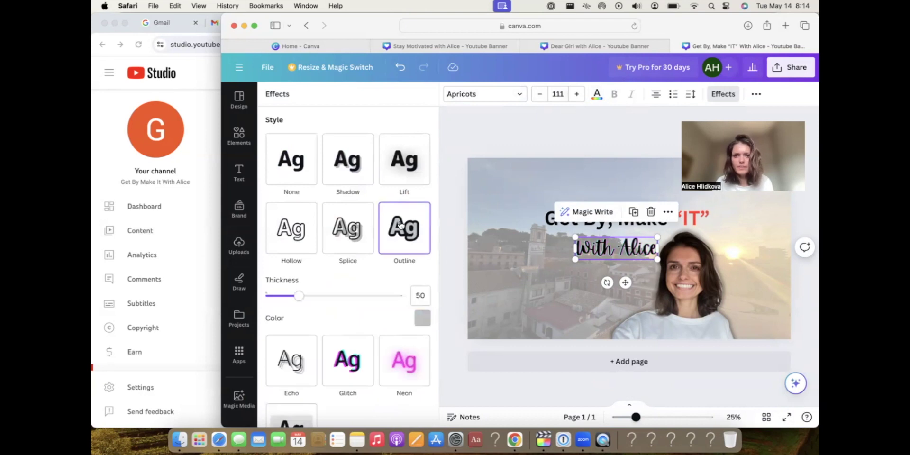
left_click(398, 168)
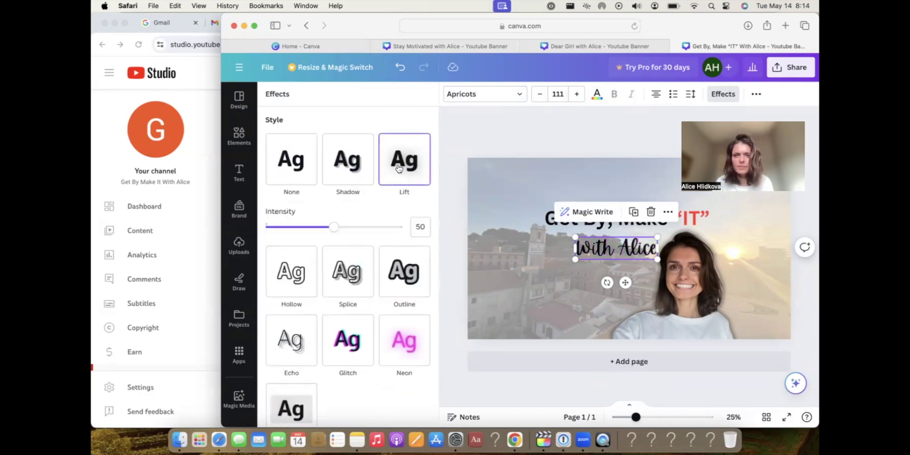
left_click(359, 160)
left_click(520, 189)
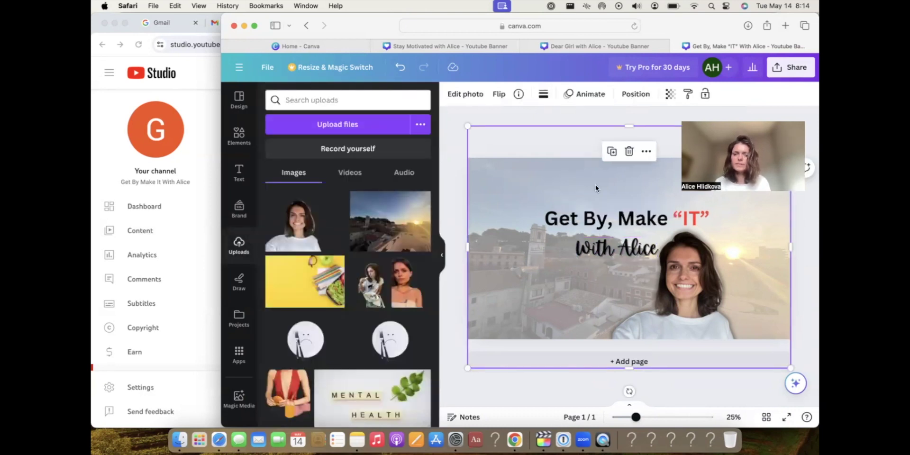
Make “With Alice” white, enlarge it to size 147, and move it lower.
left_click(592, 242)
left_click(592, 248)
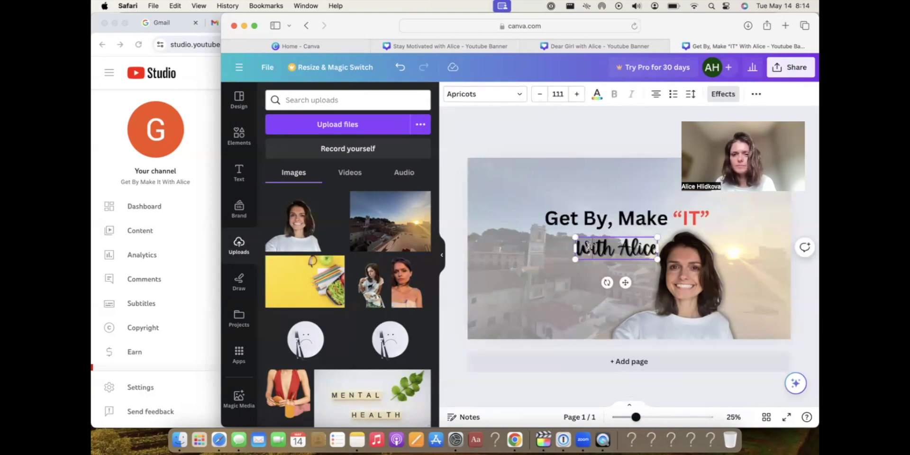
left_click_drag(654, 250, 575, 249)
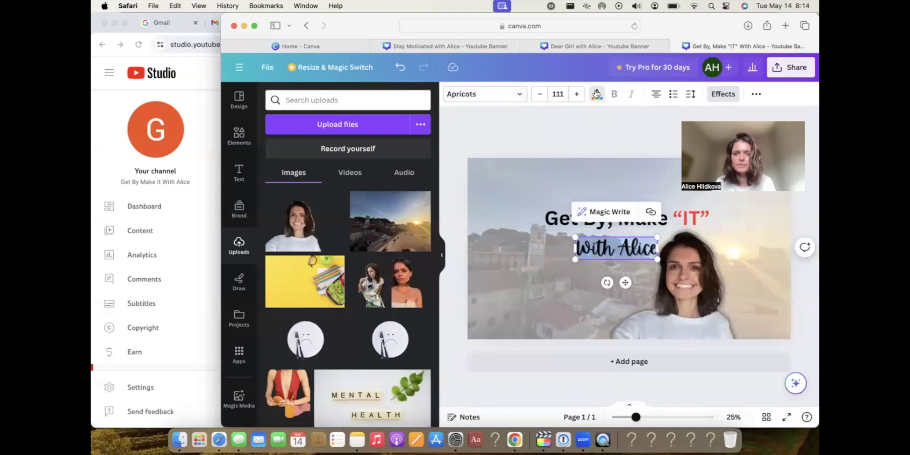
left_click(597, 94)
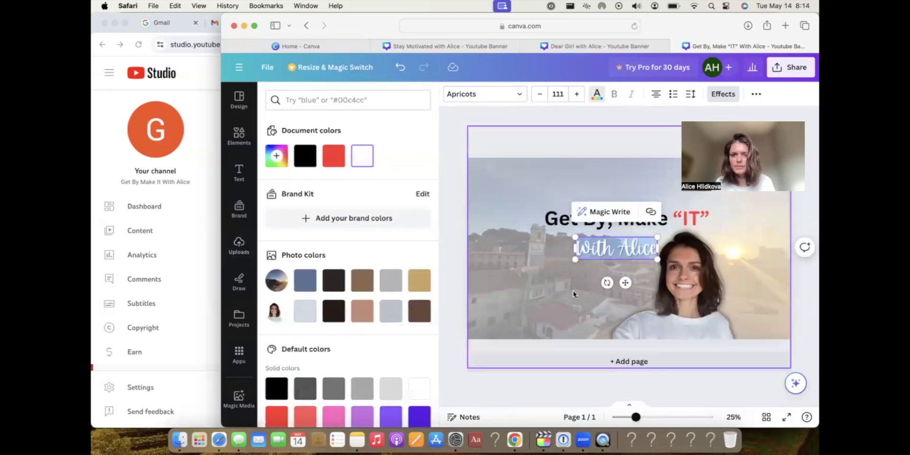
left_click_drag(573, 236, 586, 269)
left_click(551, 285)
Raise the “Get By, Make “IT”” headline's font size step by step to 154.
left_click(586, 216)
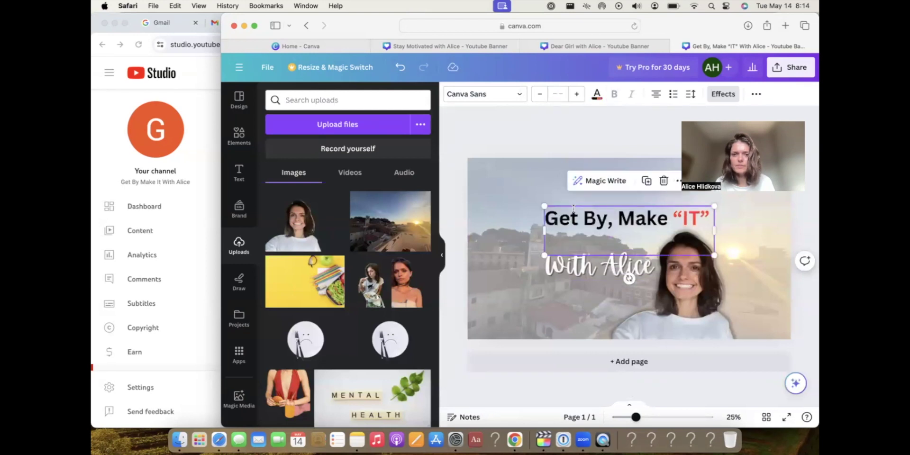
left_click(578, 218)
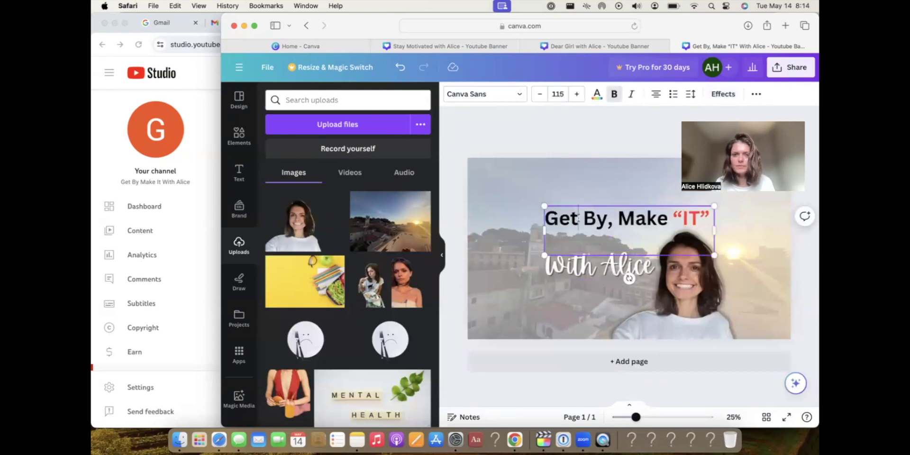
left_click(576, 94)
left_click(576, 95)
left_click(577, 94)
left_click(576, 95)
left_click(576, 94)
left_click(576, 94)
left_click(577, 94)
left_click(577, 95)
left_click(577, 94)
left_click(576, 95)
left_click(576, 95)
left_click(577, 95)
left_click(576, 94)
left_click(577, 94)
left_click(576, 94)
left_click(576, 95)
left_click(577, 95)
left_click(577, 95)
left_click(576, 94)
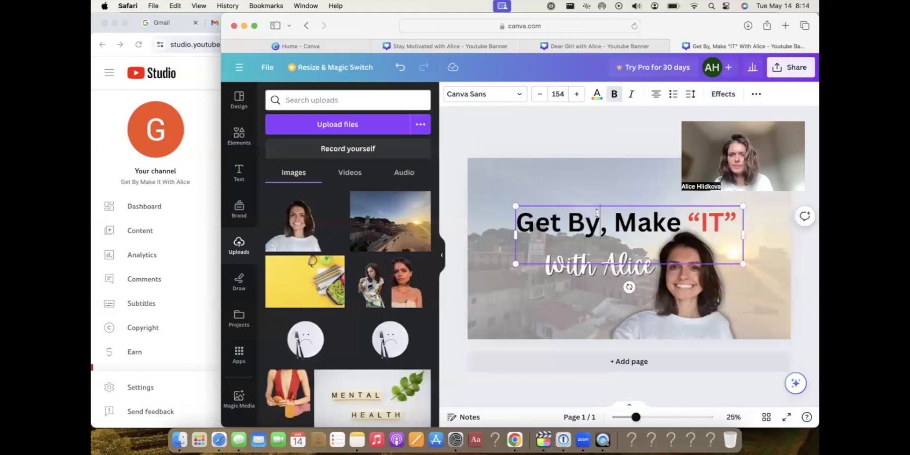
Check the “With Alice” line, review the banner, and bring up the Elements library.
left_click(590, 263)
left_click(590, 263)
left_click_drag(590, 262, 590, 262)
left_click(570, 169)
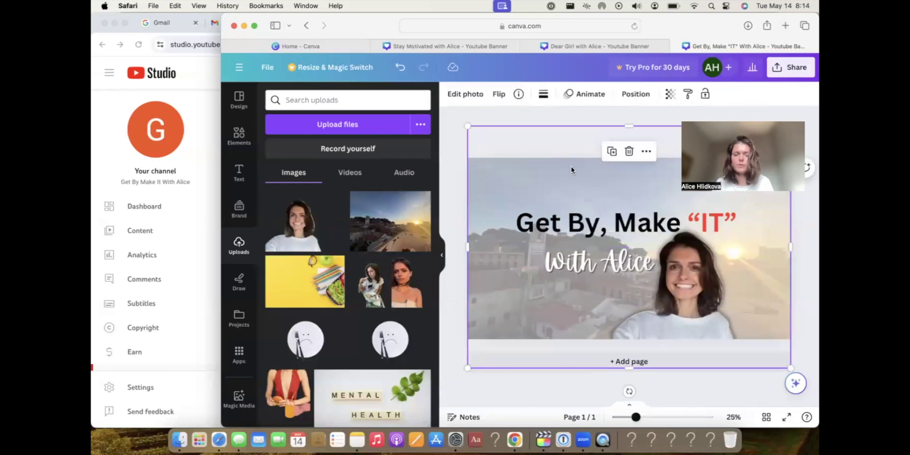
left_click(239, 135)
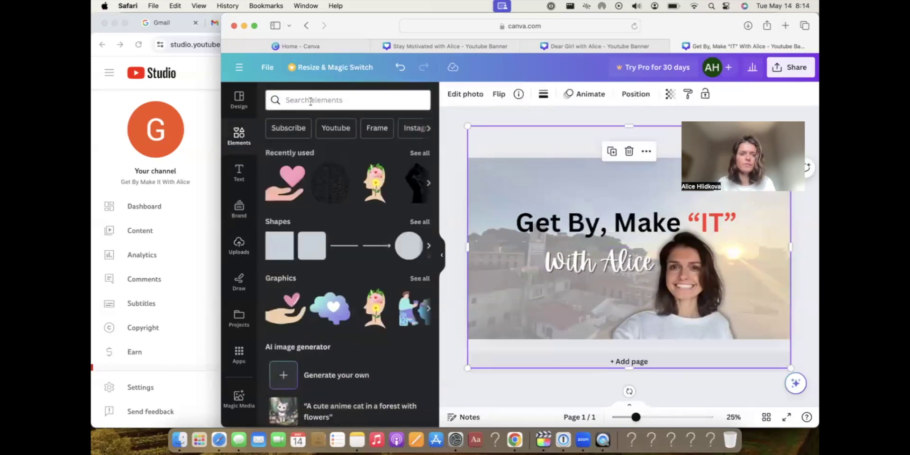
left_click(310, 102)
type("g")
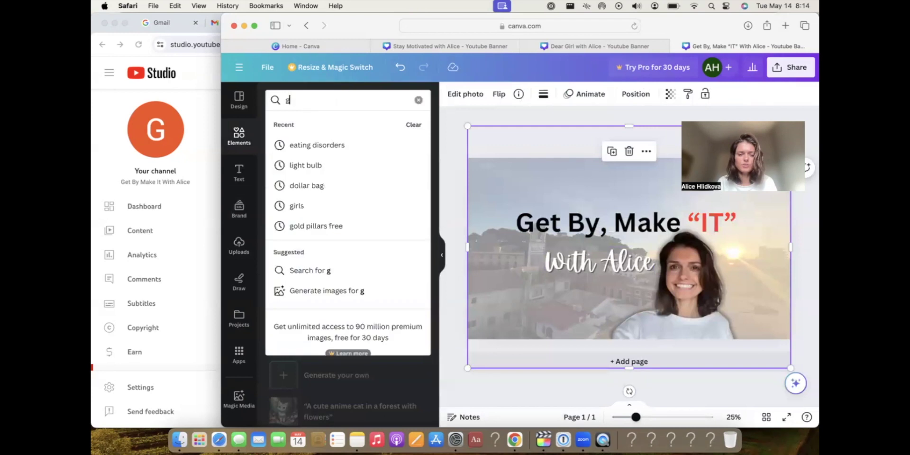
type("et by make it")
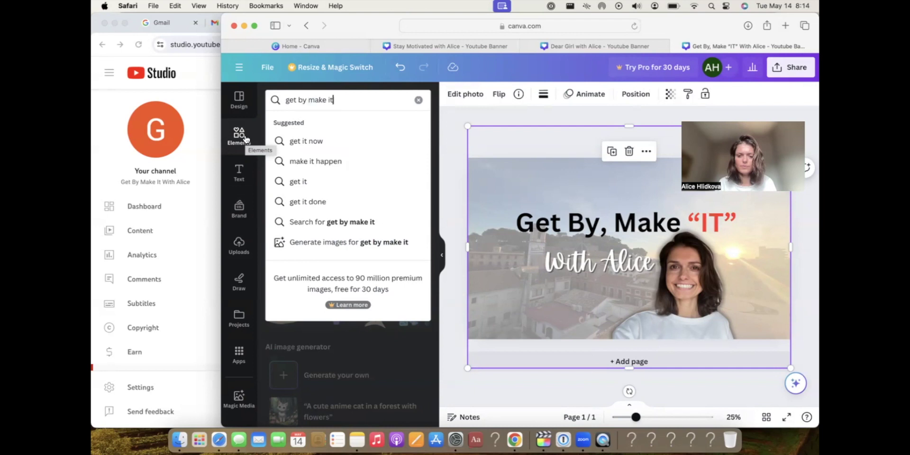
key("Return")
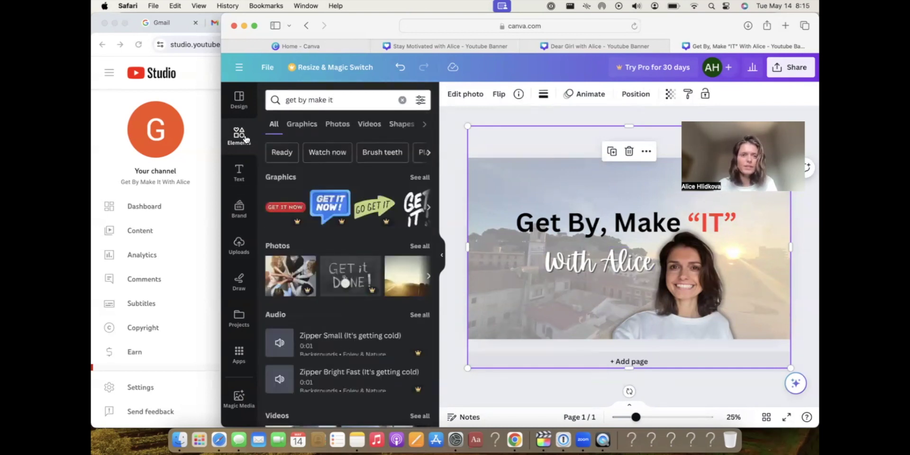
left_click(428, 207)
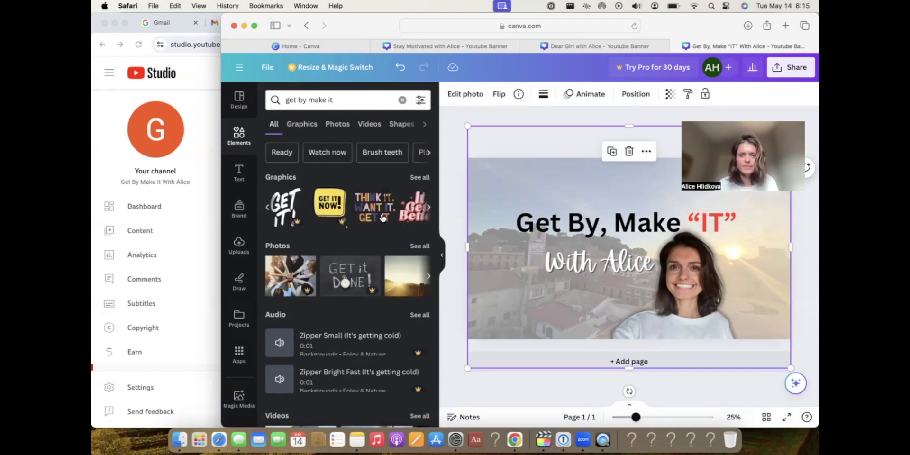
left_click(428, 208)
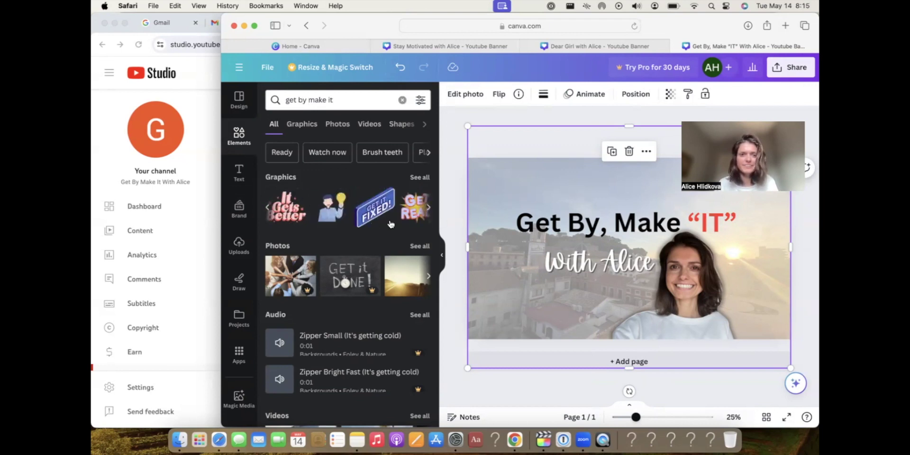
left_click(428, 208)
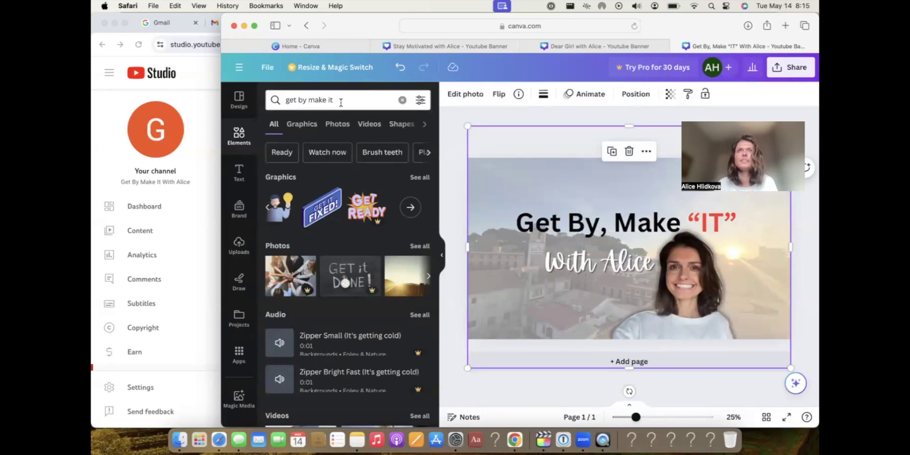
triple_click(340, 103)
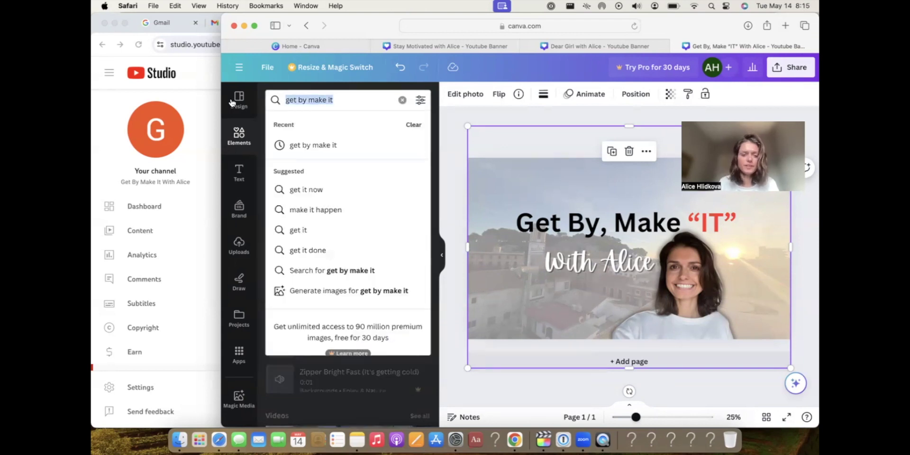
type("do the best that you can")
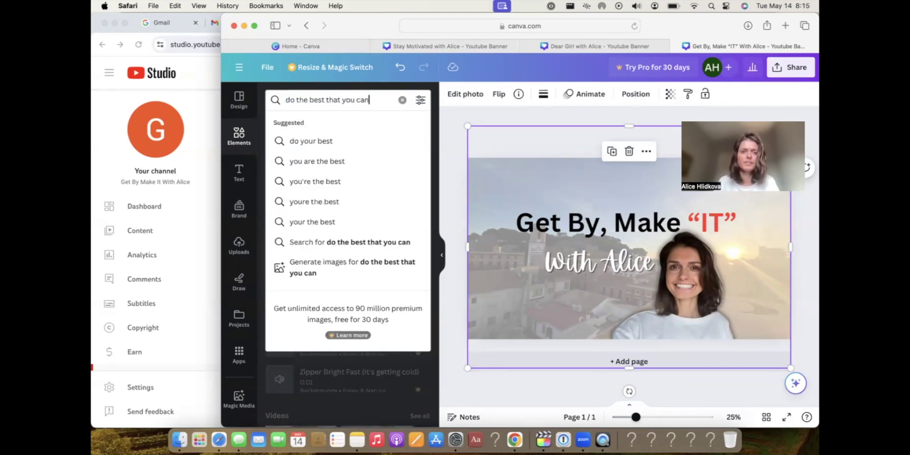
key("Return")
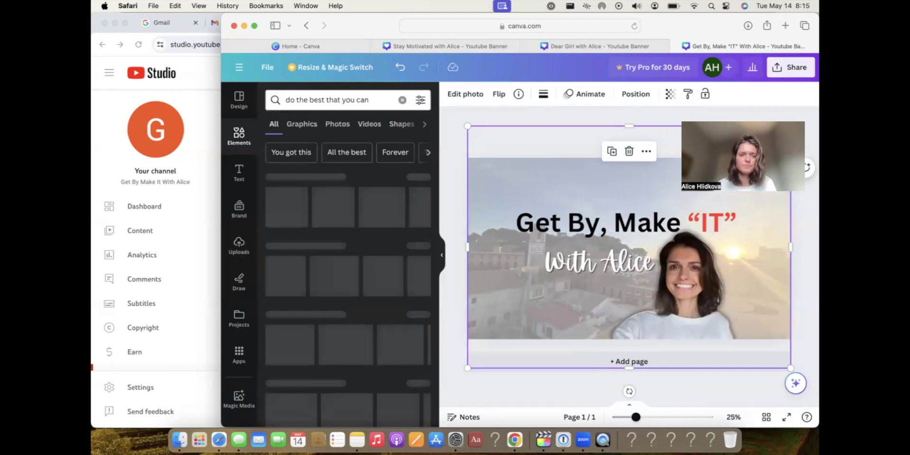
scroll(385, 216, "right", 3)
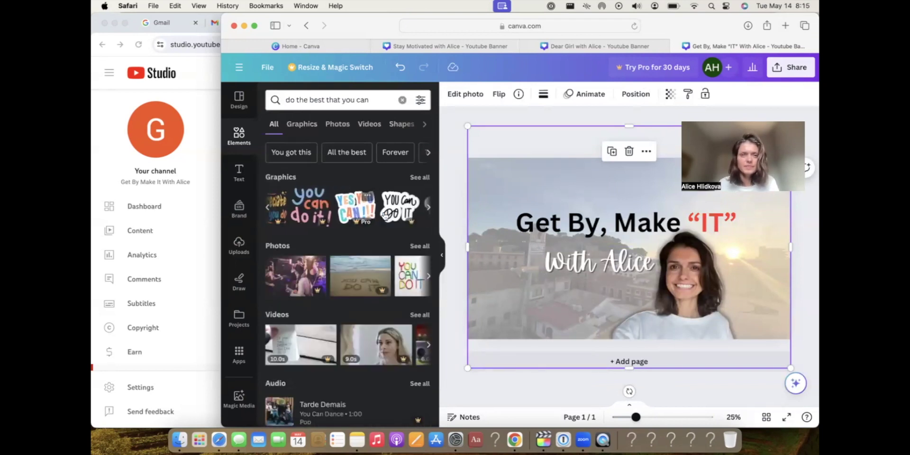
left_click(419, 178)
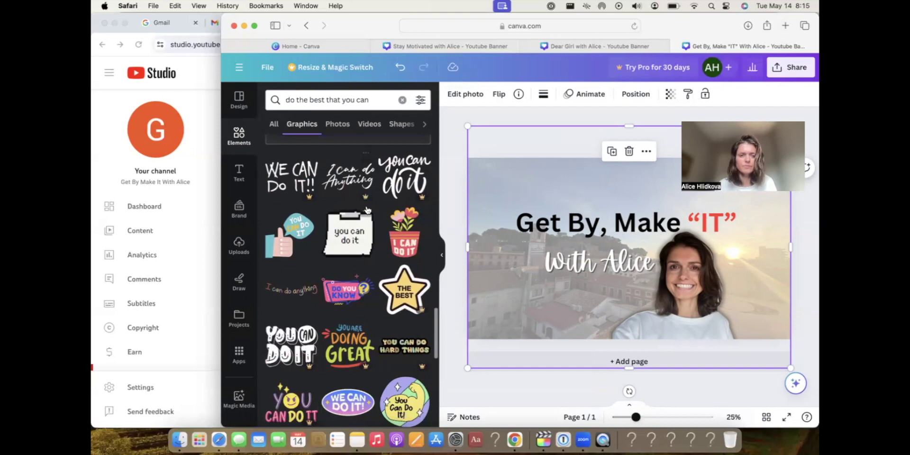
scroll(379, 333, "down", 5)
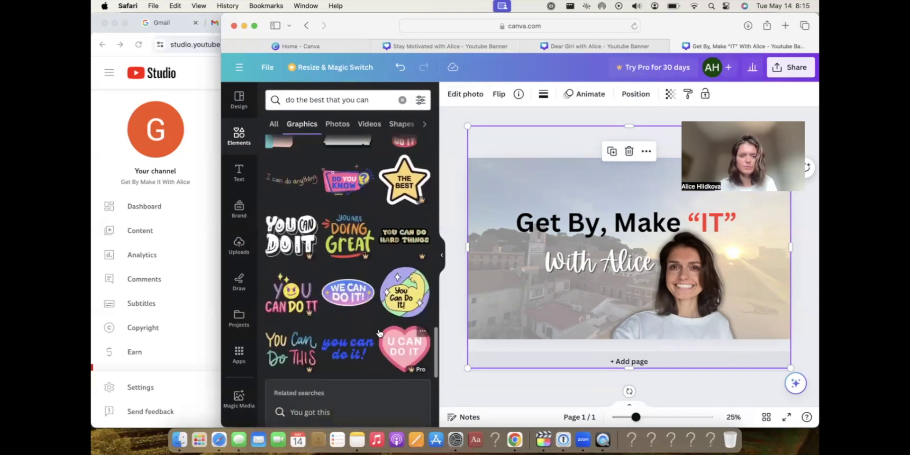
scroll(360, 333, "down", 2)
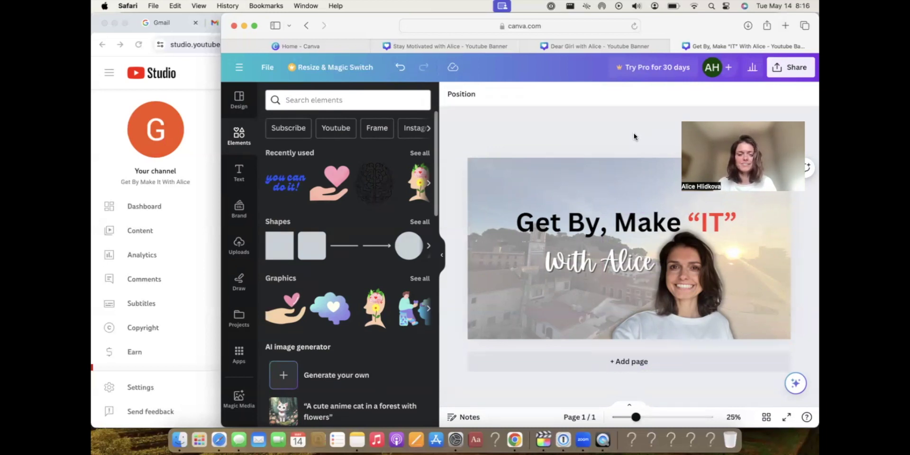
Download the banner as a PNG, then switch to the ChatGPT tab in Chrome.
left_click(783, 67)
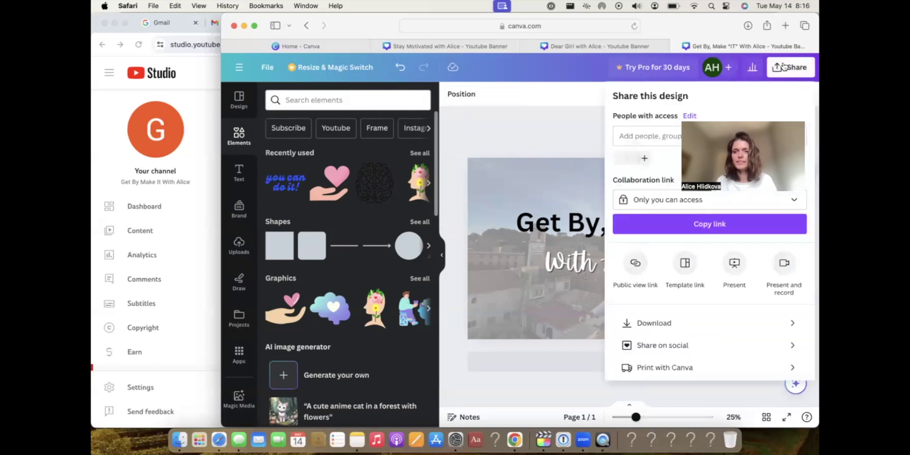
left_click(687, 325)
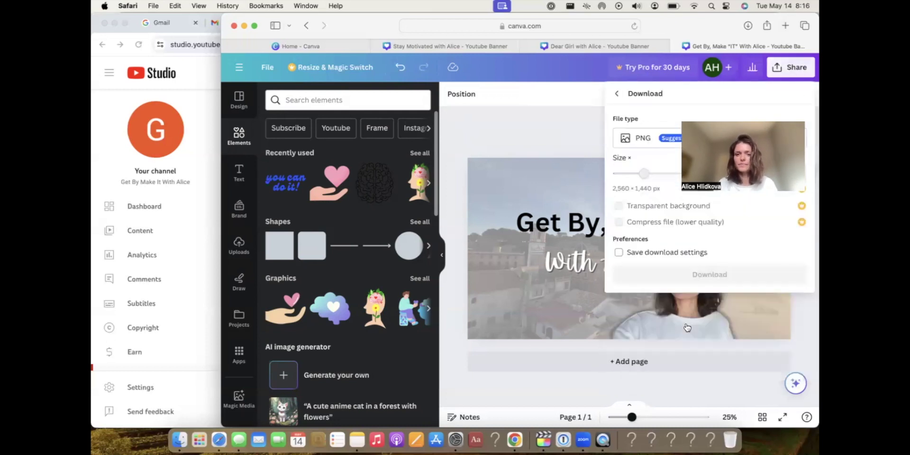
left_click(691, 284)
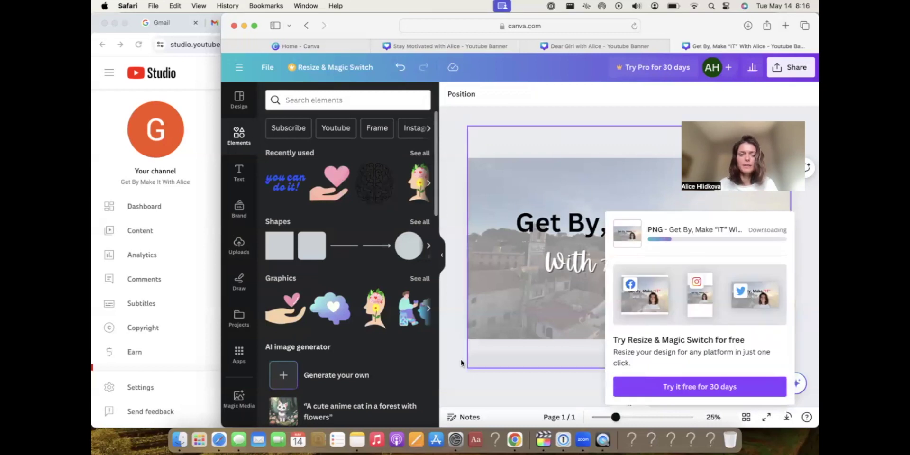
left_click(515, 440)
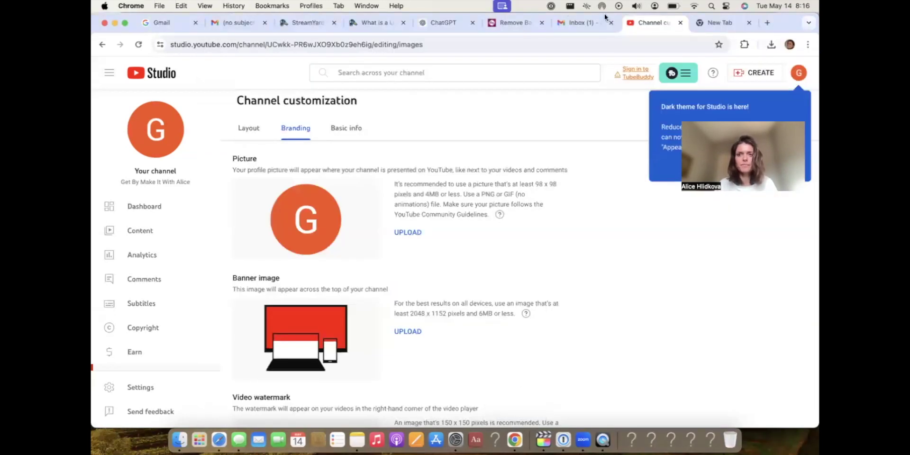
left_click(442, 22)
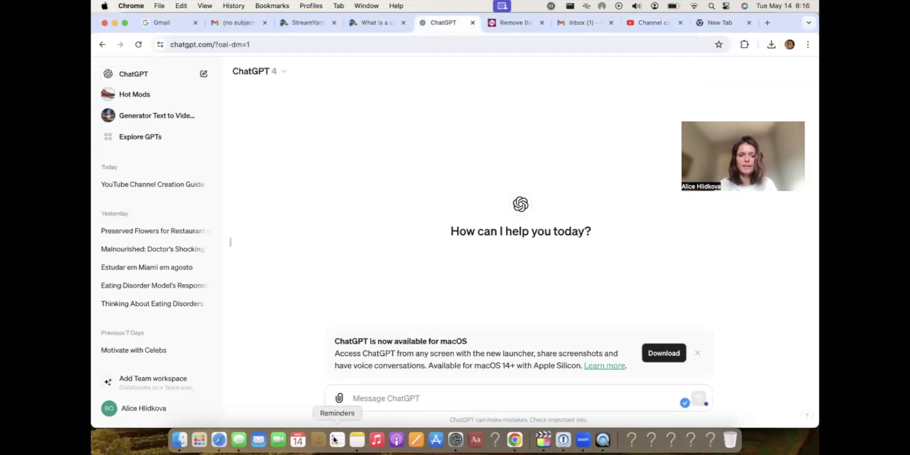
Ask ChatGPT 'Is this a good youtube channel name and messa' with the banner PNG from Downloads attached.
left_click(363, 401)
type("Is this ")
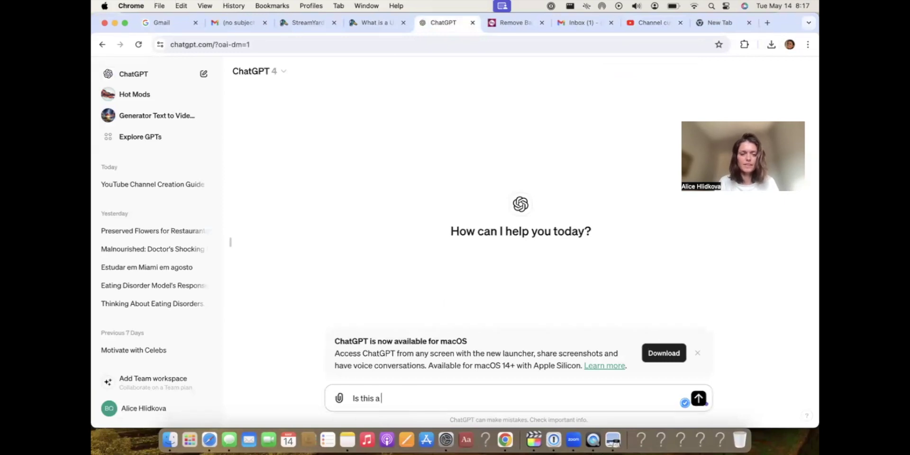
type("a good youtube channel name and message")
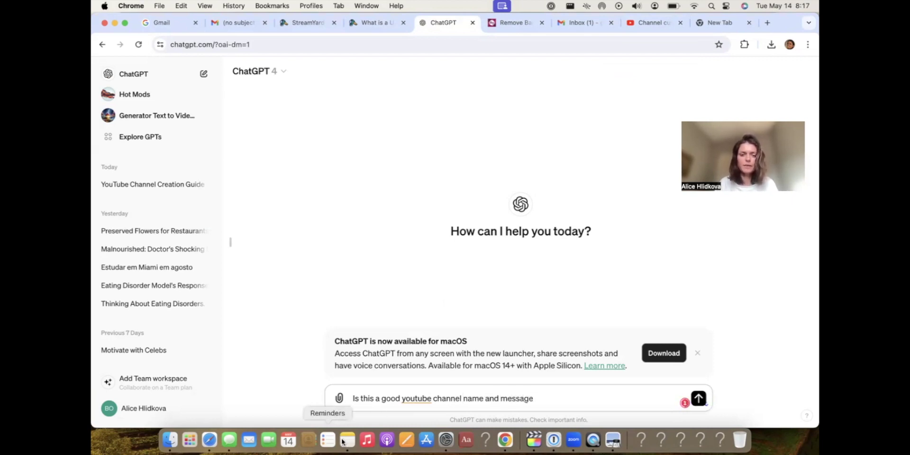
left_click(339, 399)
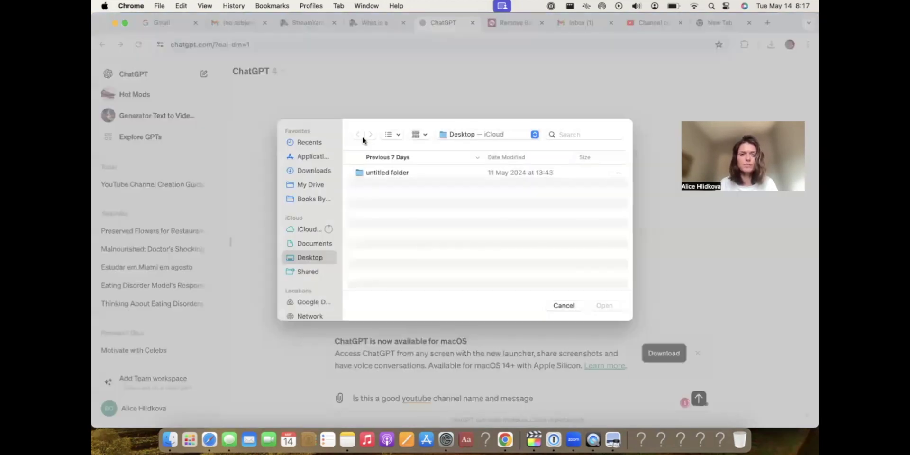
left_click(319, 170)
double_click(404, 215)
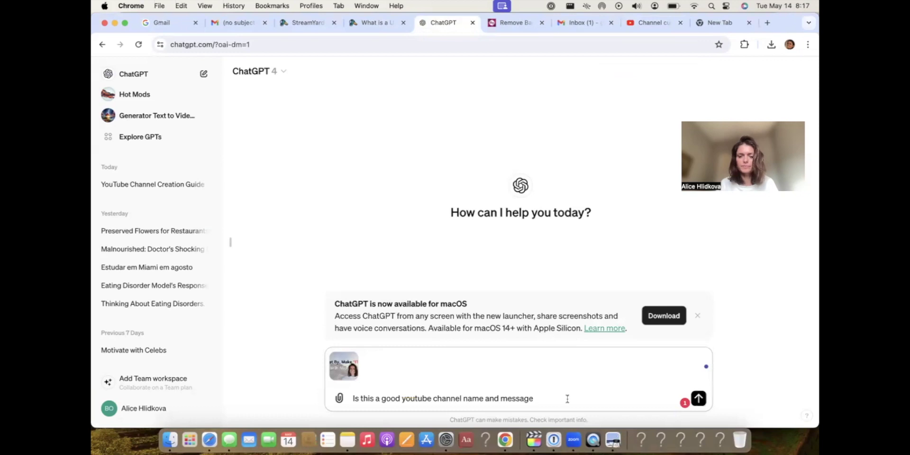
left_click(698, 398)
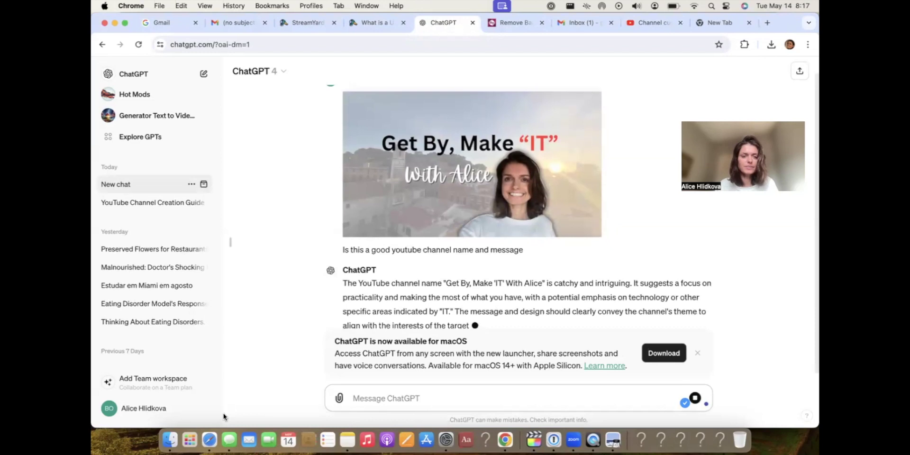
left_click(209, 440)
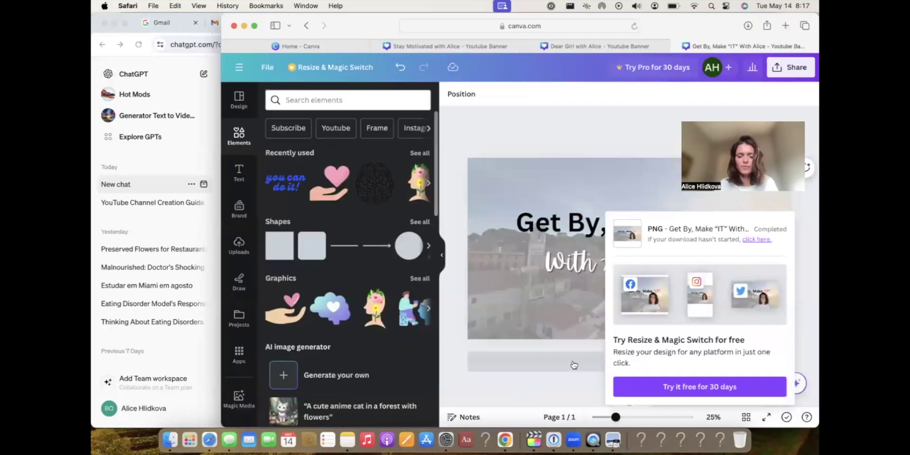
Add a second page and paste the woman's photo centred on it.
left_click(573, 364)
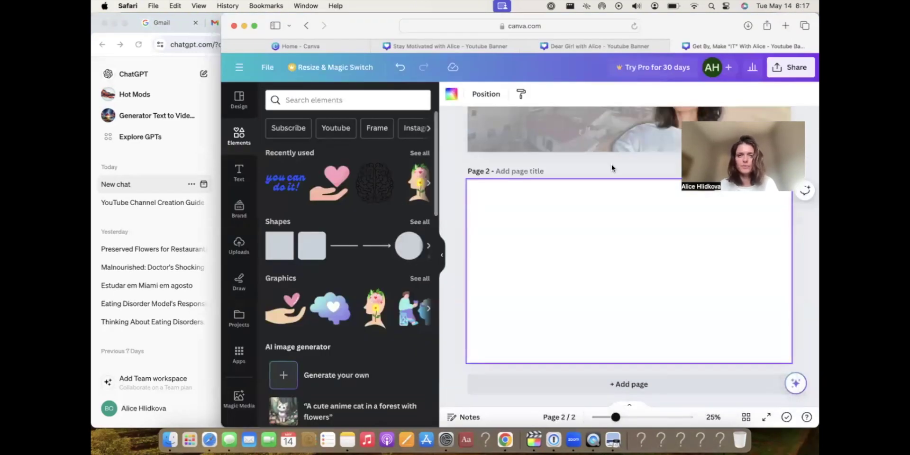
left_click(642, 141)
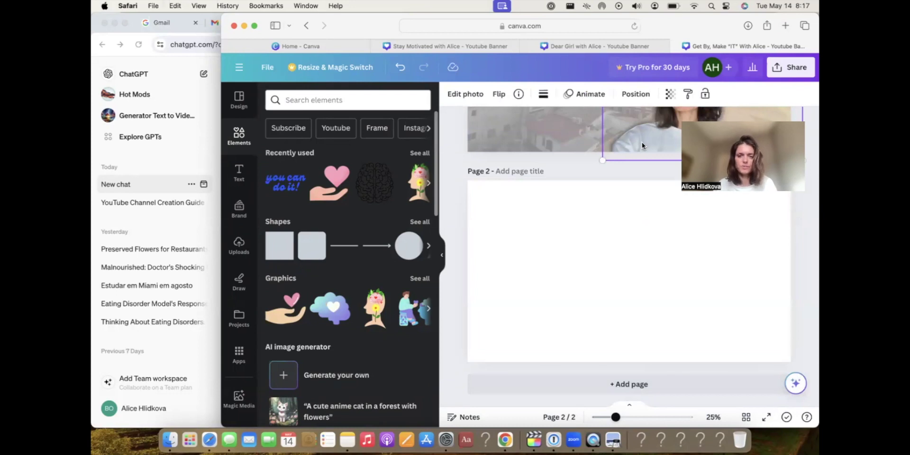
left_click(577, 302)
key("cmd+v")
left_click_drag(674, 307, 602, 269)
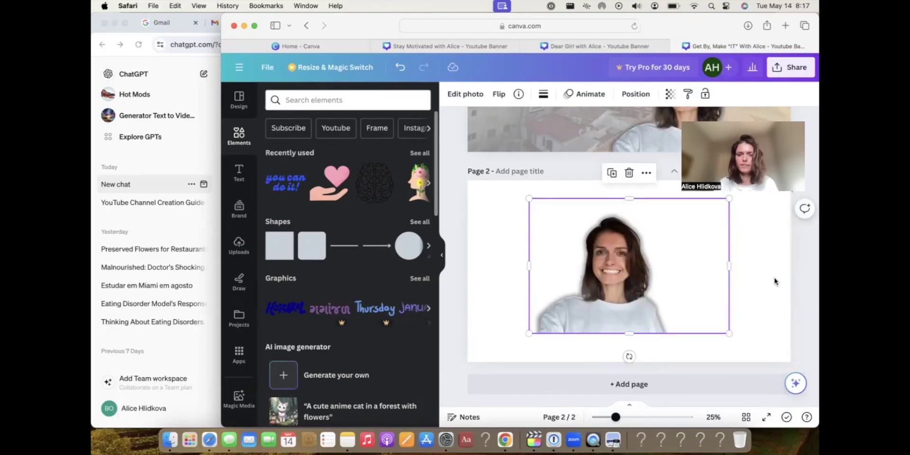
left_click(775, 281)
Capture a screenshot of the region around the photo on page 2.
key("super+shift+4")
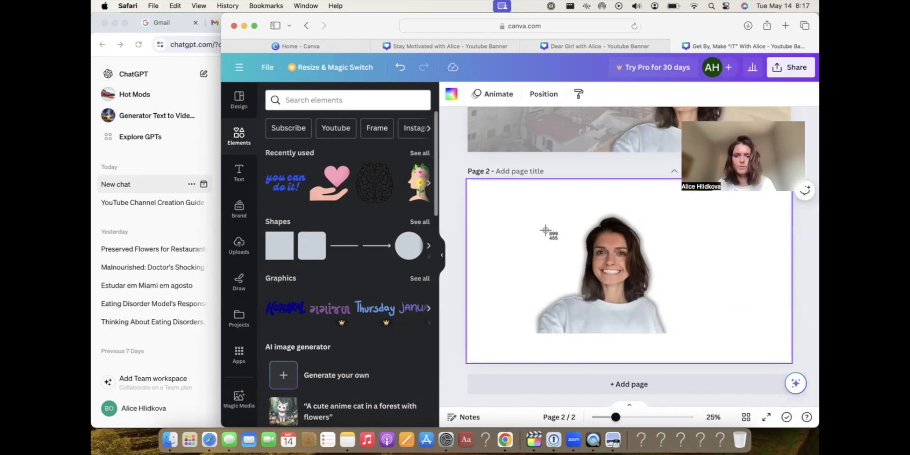
left_click_drag(528, 193, 687, 344)
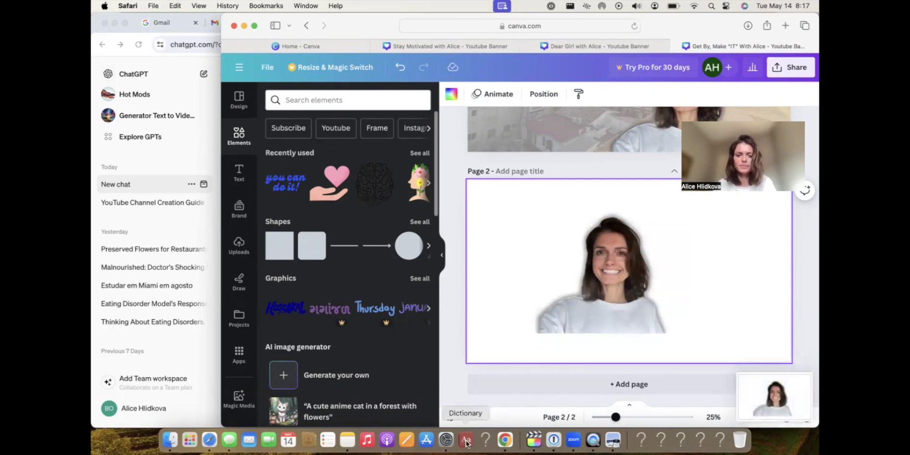
left_click(505, 440)
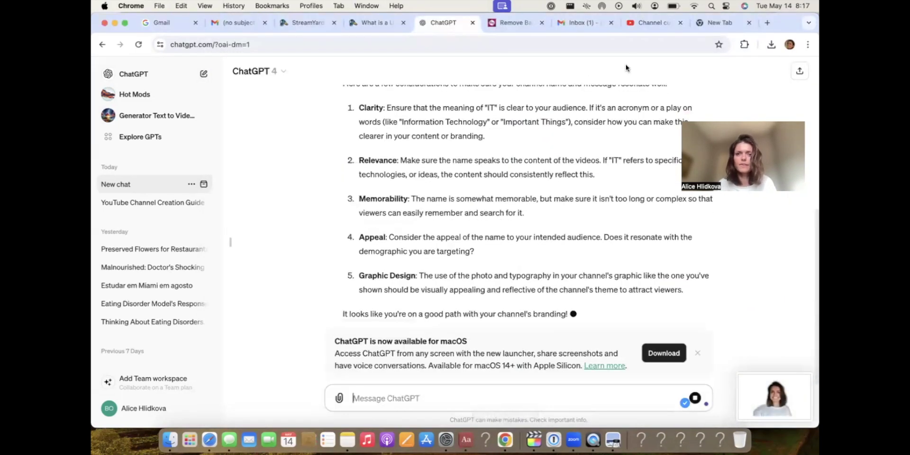
Set the recent portrait screenshot as profile picture, shifting the crop circle slightly right.
left_click(642, 23)
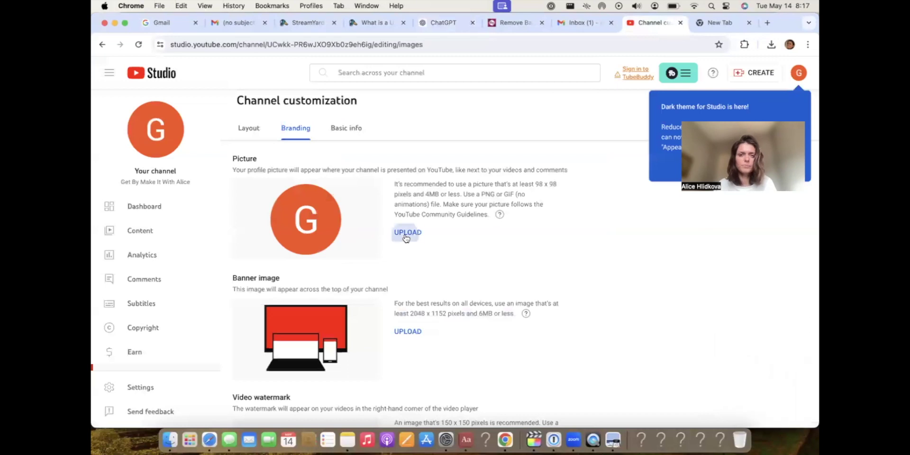
left_click(406, 237)
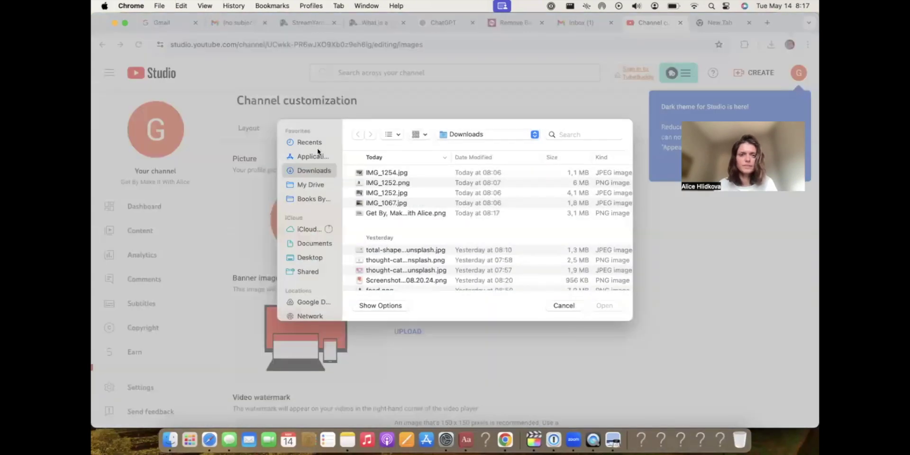
left_click(314, 141)
left_click(383, 172)
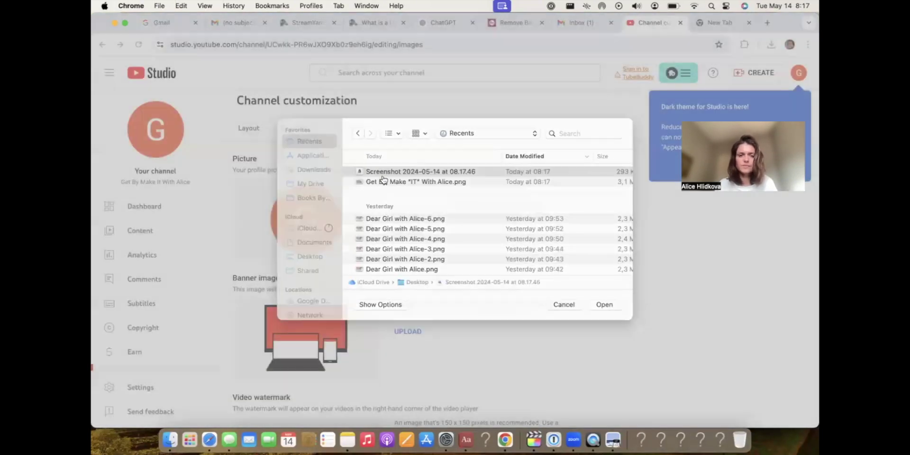
double_click(383, 181)
left_click_drag(476, 206, 479, 211)
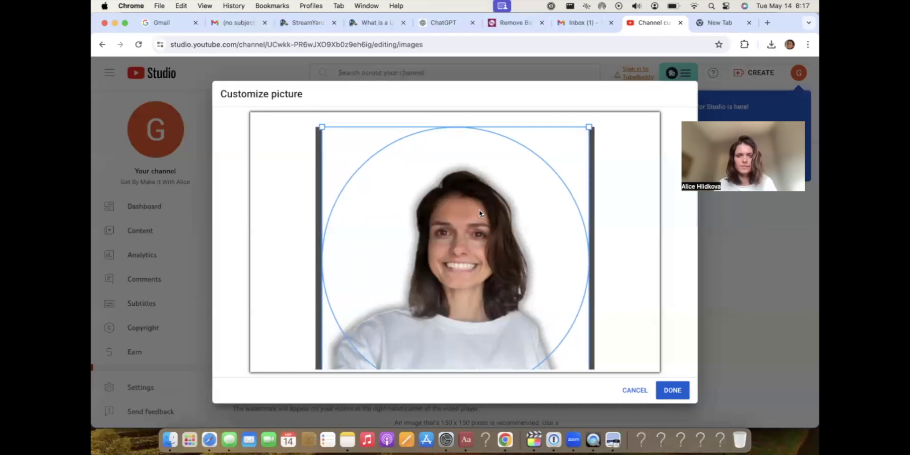
left_click(672, 390)
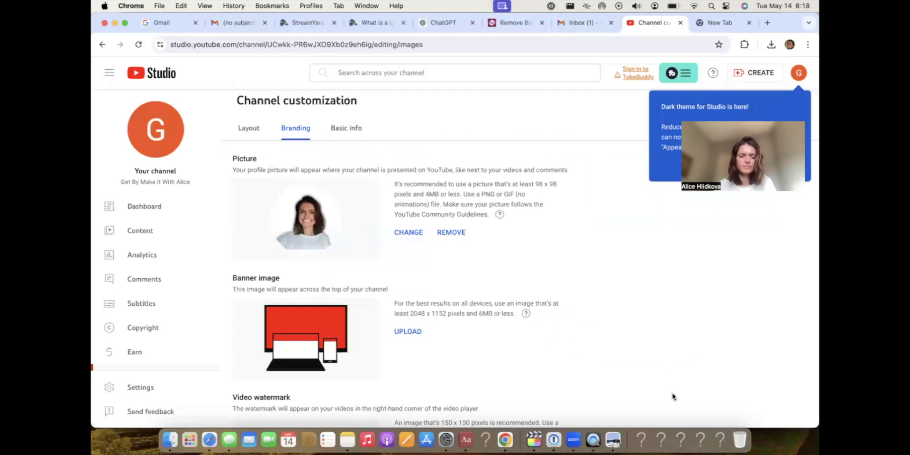
Redo the profile picture with Screenshot 2024-05-14 at 08.17.46, nudging the crop frame left.
left_click(417, 233)
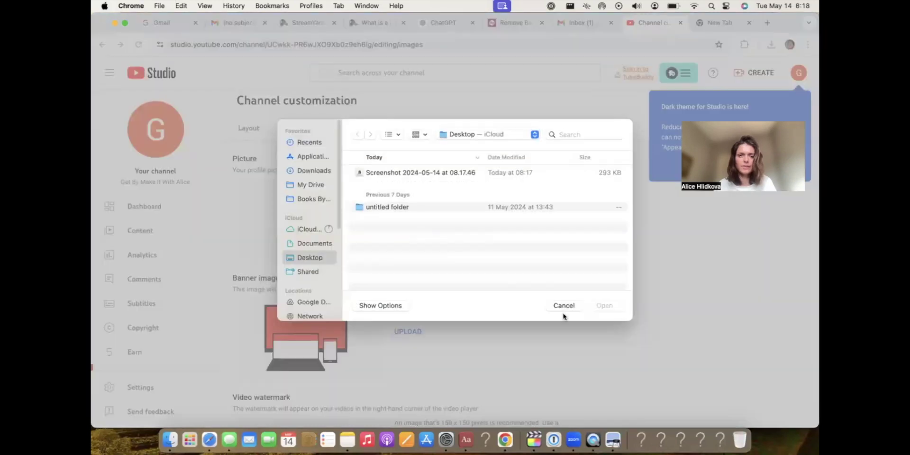
left_click(564, 308)
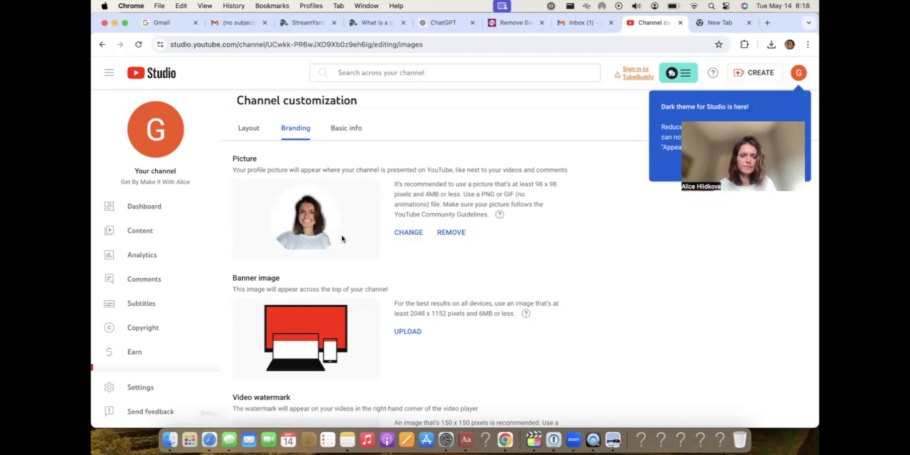
left_click(413, 231)
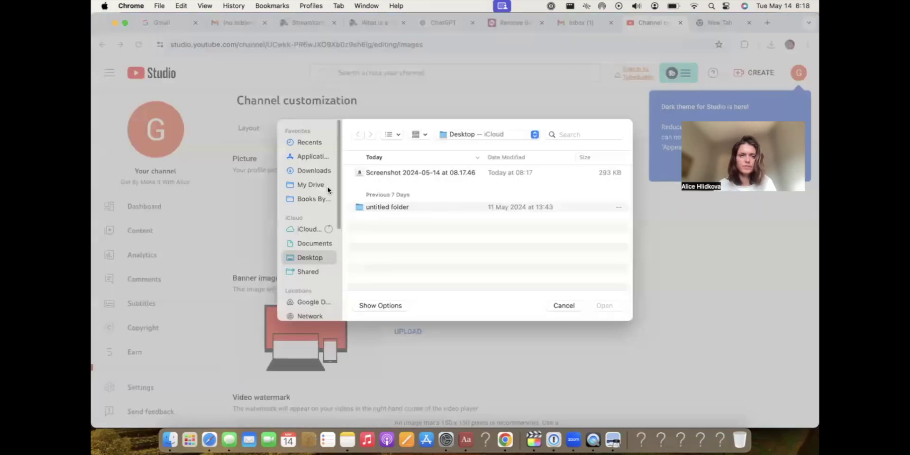
left_click(308, 170)
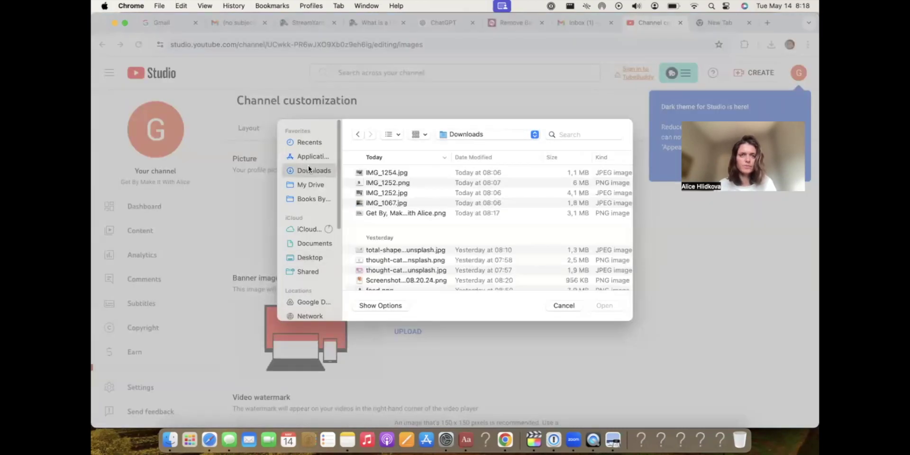
left_click(308, 141)
left_click(383, 173)
left_click(602, 306)
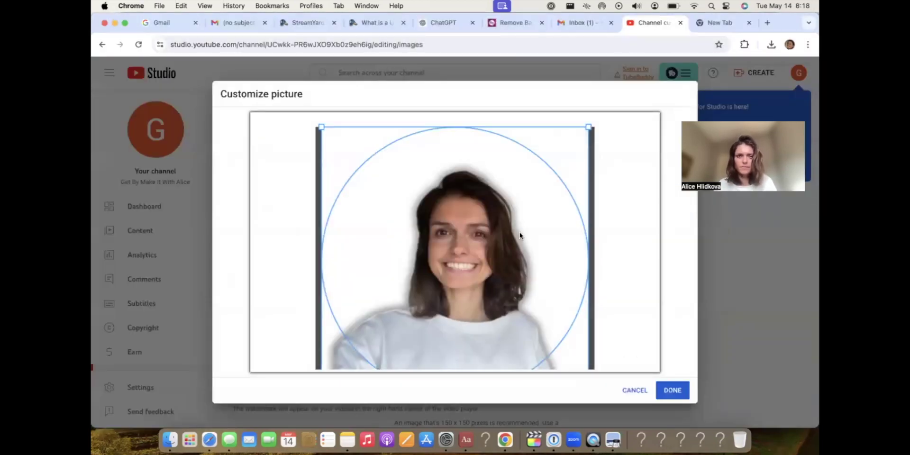
left_click_drag(490, 229, 468, 194)
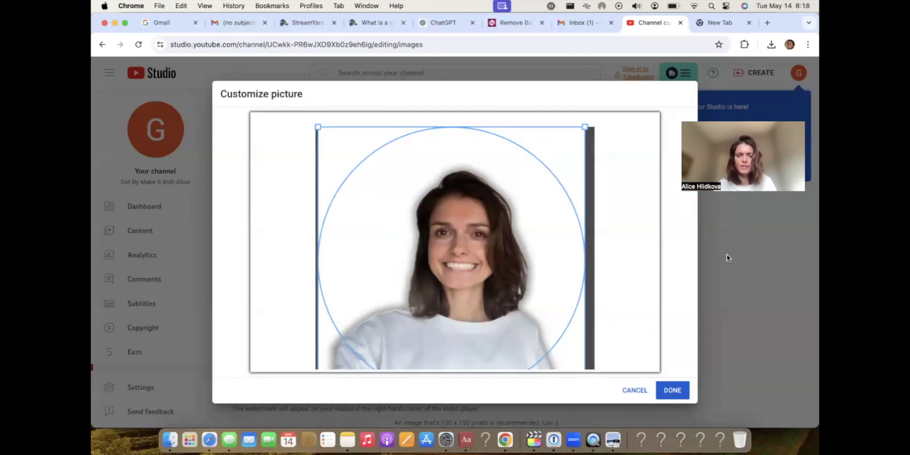
left_click(672, 390)
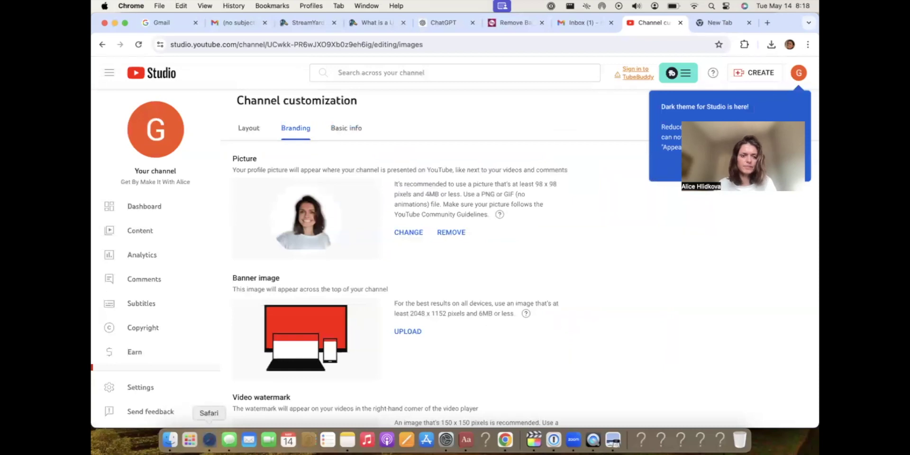
left_click(209, 440)
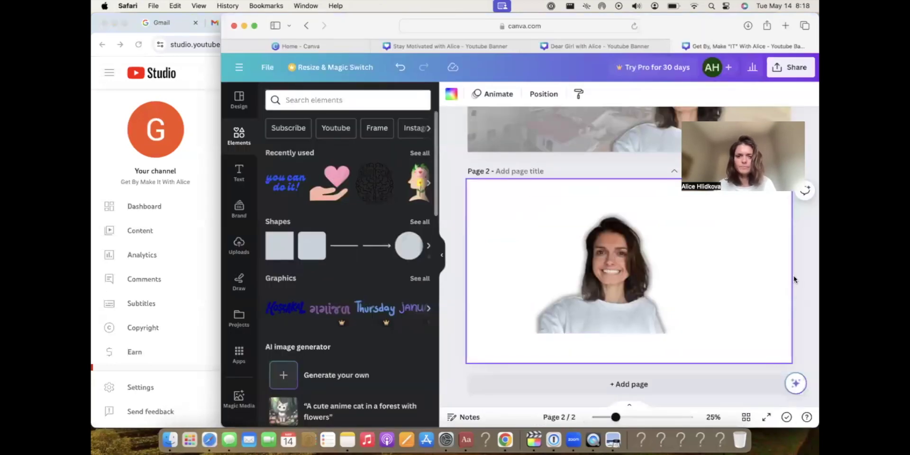
Capture a tighter screenshot region around the portrait on page 2.
key("super+shift+4")
left_click_drag(559, 208, 673, 318)
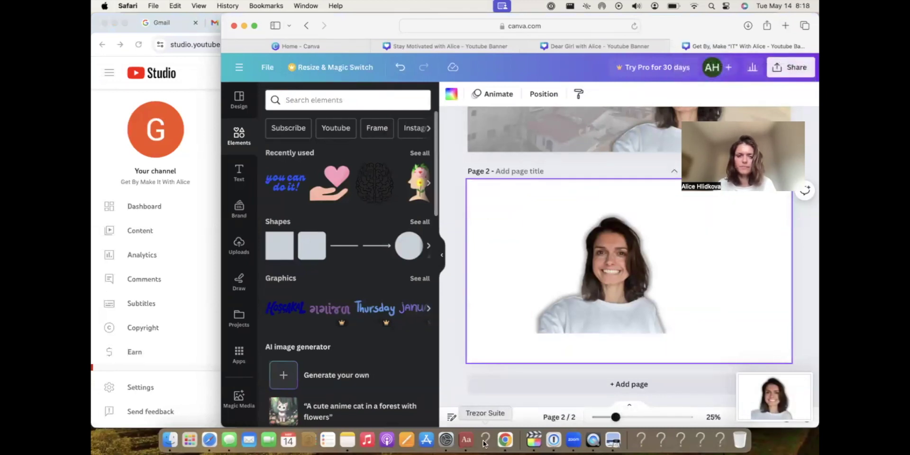
left_click(505, 440)
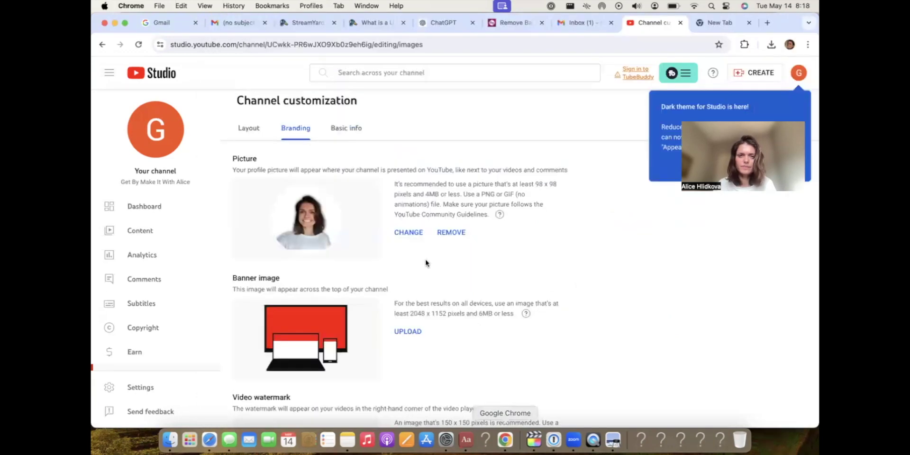
Swap the profile picture for the 08.18.37 screenshot from Recents and save the crop.
left_click(398, 233)
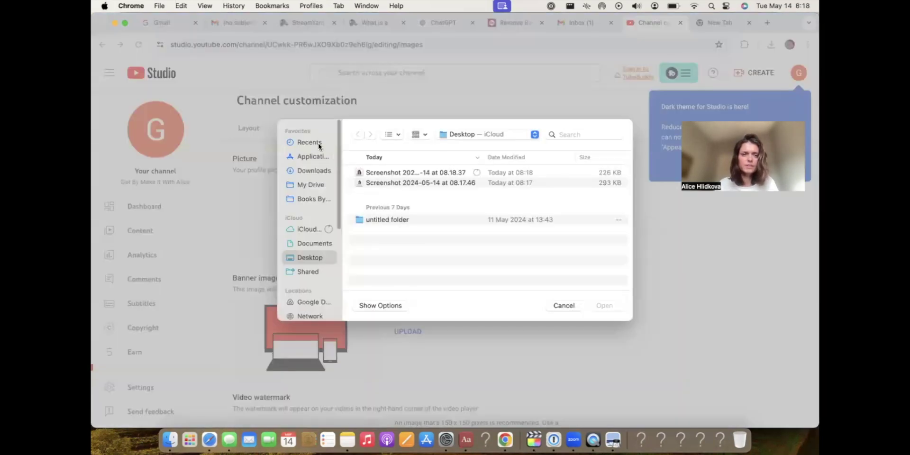
left_click(318, 143)
double_click(385, 173)
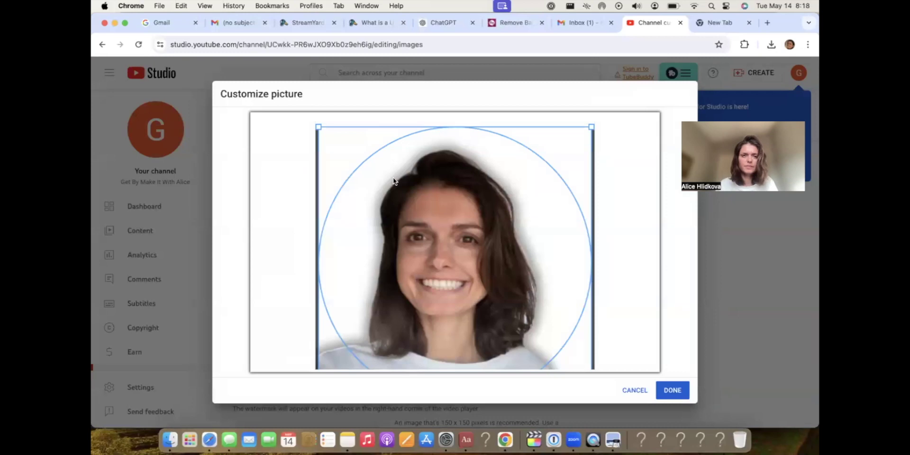
left_click(672, 390)
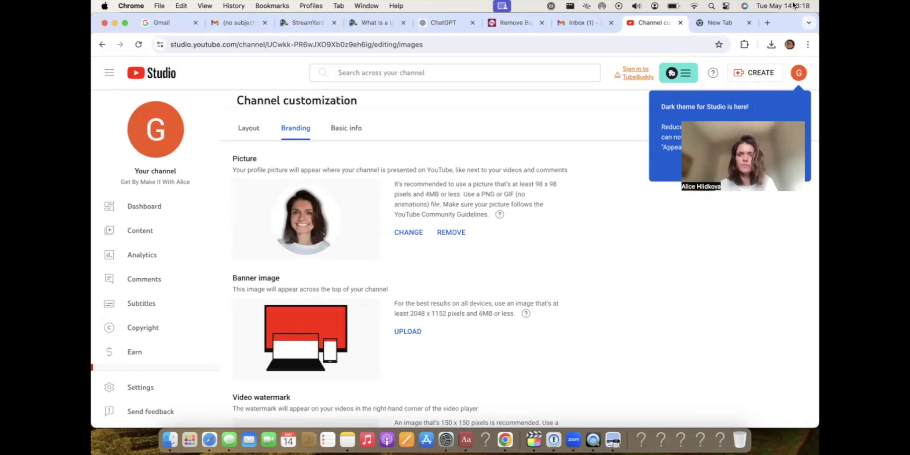
left_click(210, 440)
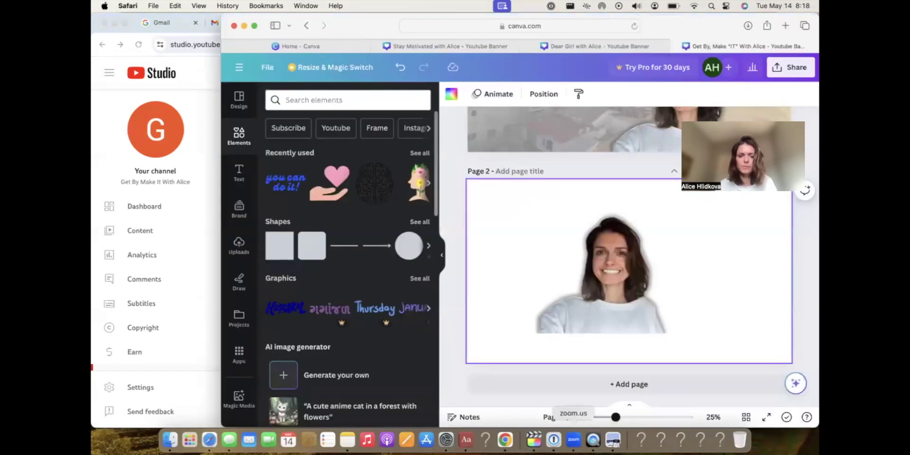
Reopen the ChatGPT tab in Chrome and scroll to its feedback on the banner.
left_click(507, 440)
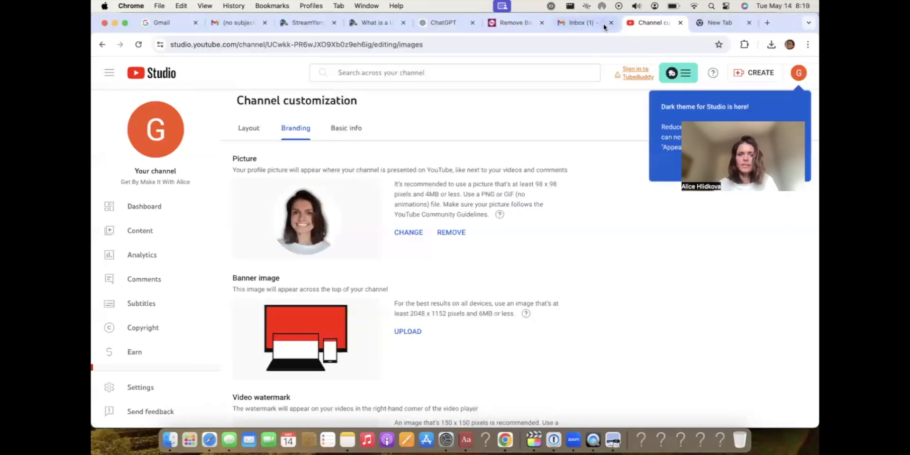
left_click(442, 27)
scroll(505, 232, "up", 5)
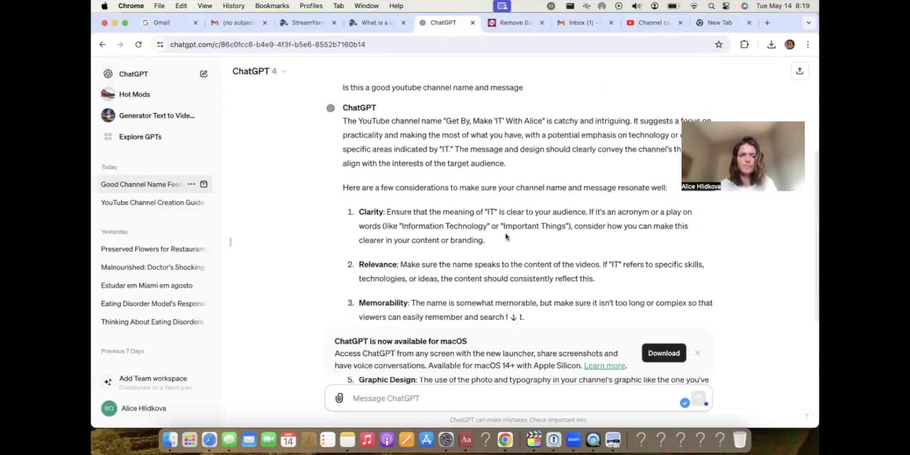
scroll(505, 233, "down", 2)
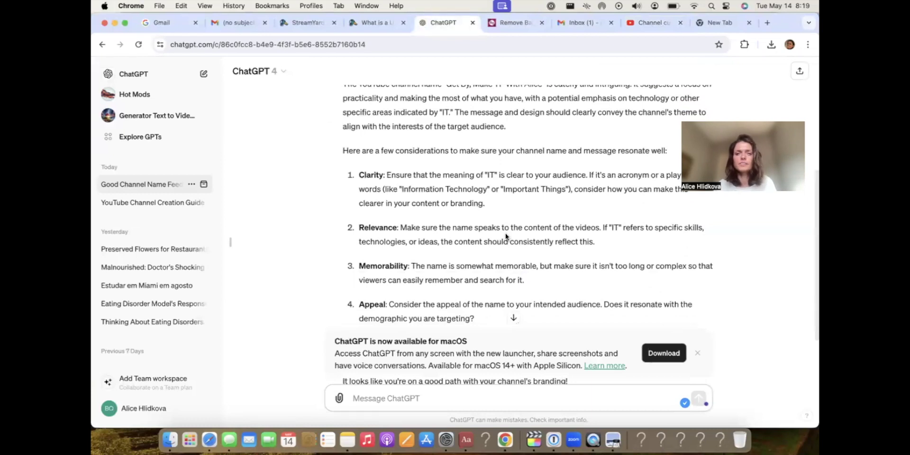
Scroll through ChatGPT's five branding tips, Clarity through Graphic Design, to its closing remark.
scroll(505, 233, "down", 2)
scroll(505, 232, "down", 1)
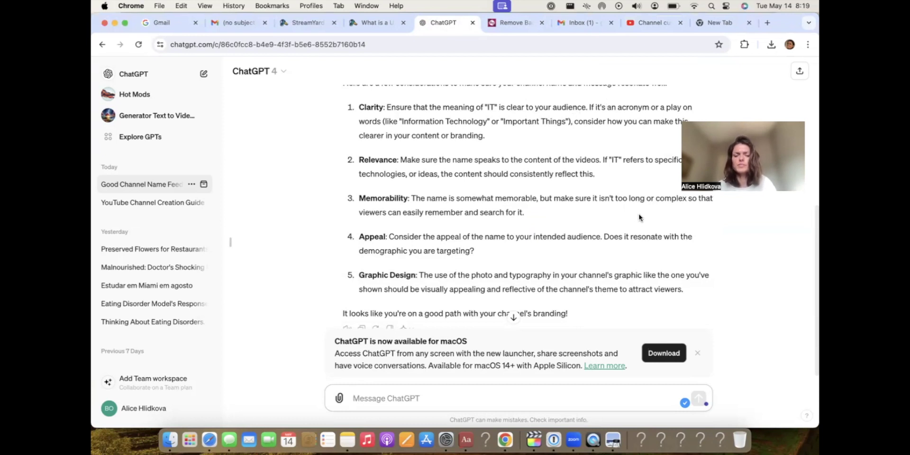
scroll(634, 251, "down", 1)
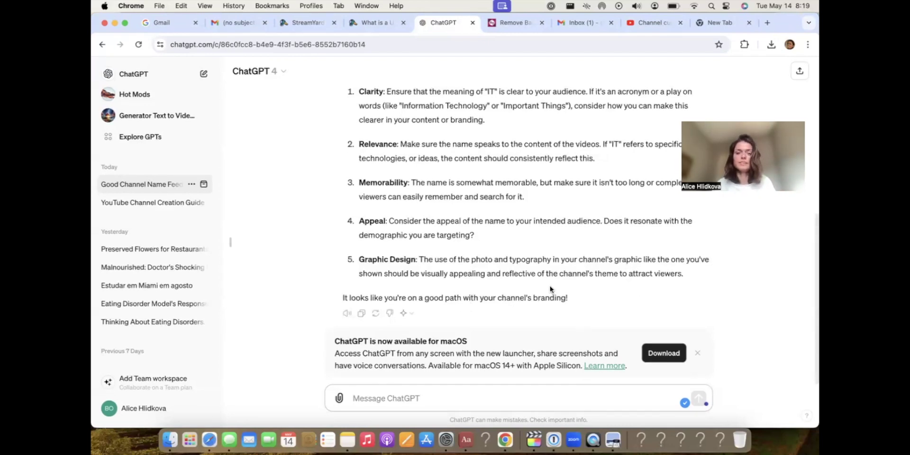
Upload the exported Canva banner PNG from Downloads as the channel banner image.
left_click(650, 23)
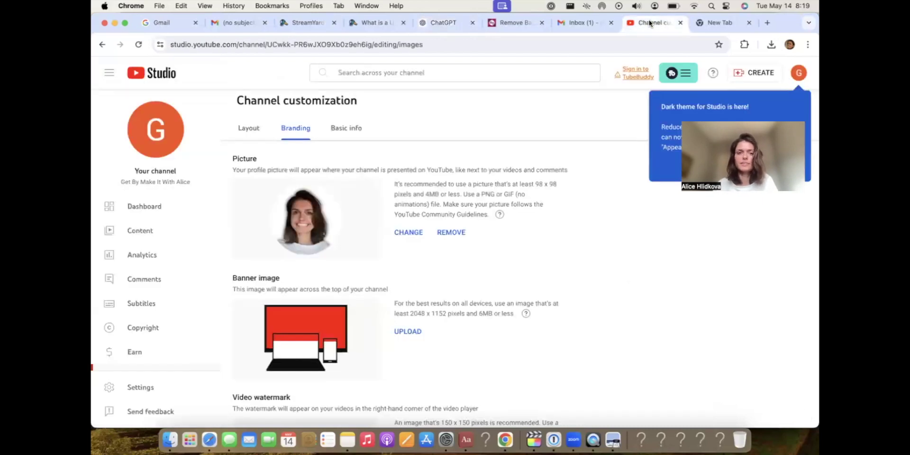
left_click(410, 331)
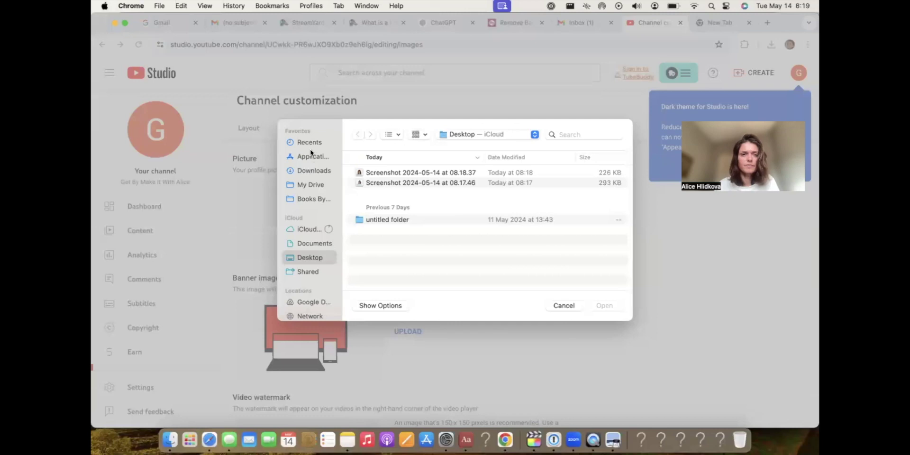
left_click(313, 175)
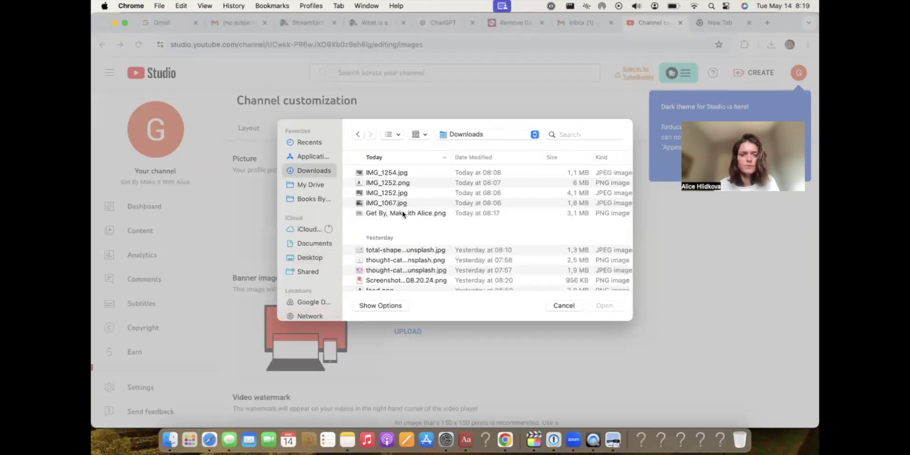
left_click(402, 212)
double_click(402, 212)
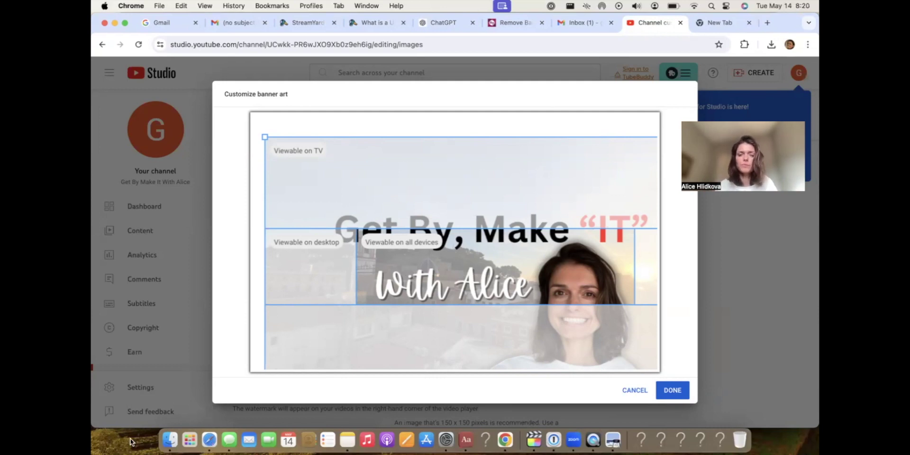
left_click(210, 441)
Shrink the heading and script subtitle (147 to 108), moving the heading above the subtitle.
scroll(575, 180, "up", 1)
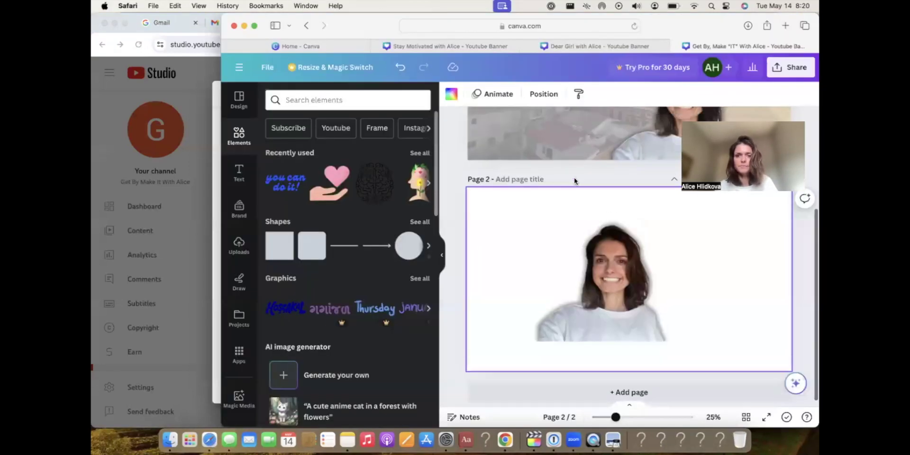
scroll(575, 180, "up", 5)
left_click(586, 200)
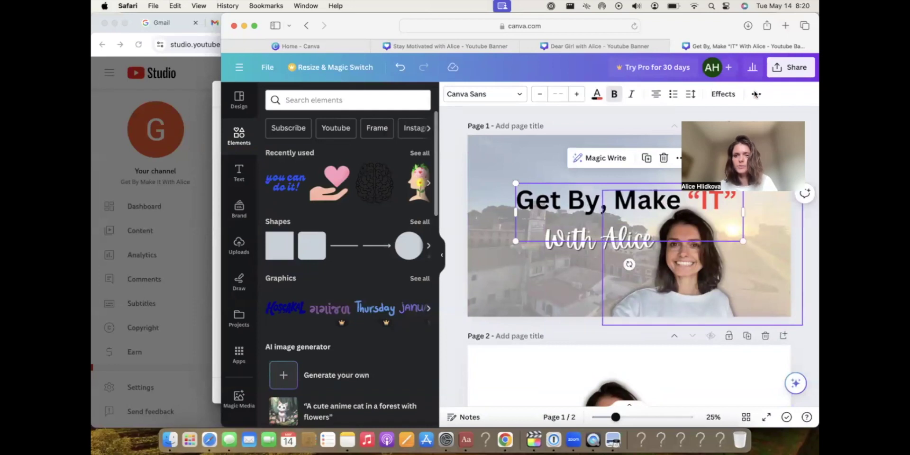
left_click_drag(743, 184, 703, 194)
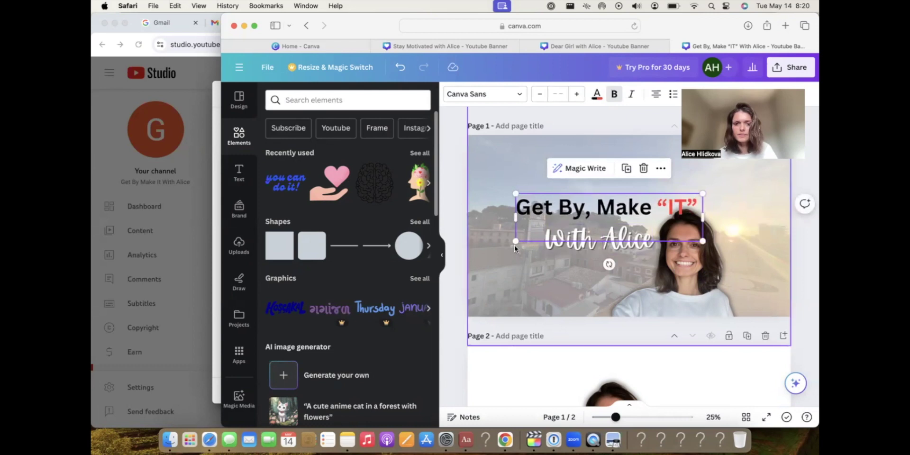
left_click_drag(516, 241, 551, 232)
left_click(587, 240)
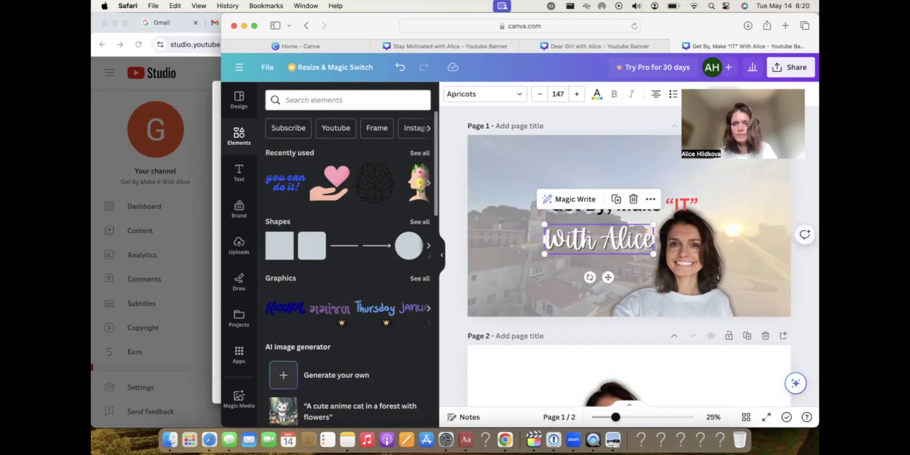
left_click_drag(654, 227, 624, 232)
left_click_drag(660, 206, 642, 220)
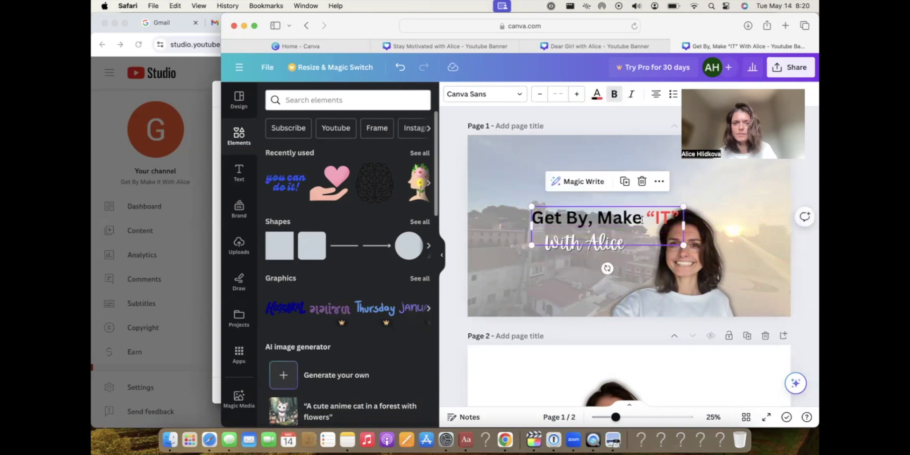
After checking the crop preview, raise title and subtitle, then shrink the photo beside the subtitle.
left_click(504, 441)
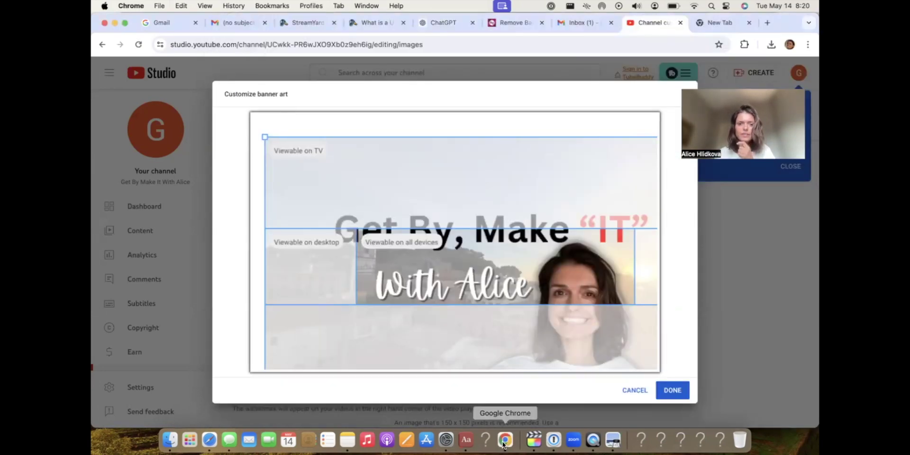
key("super+Tab")
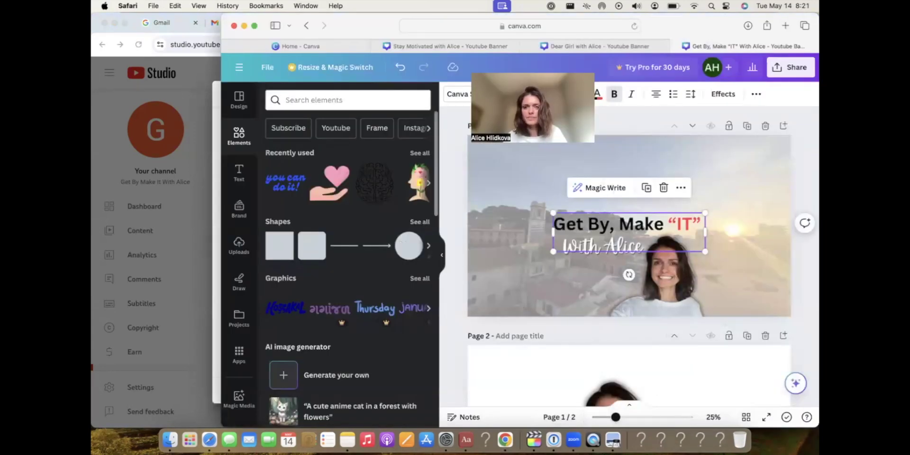
left_click_drag(607, 220, 609, 214)
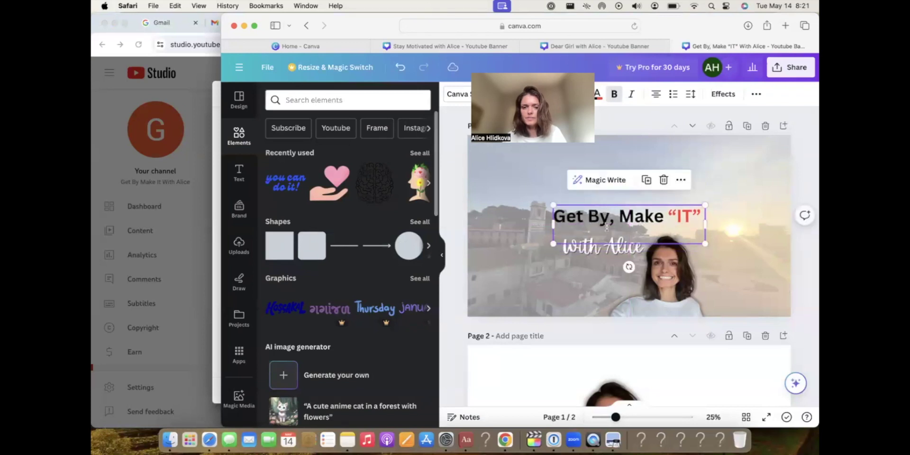
left_click_drag(606, 245, 606, 237)
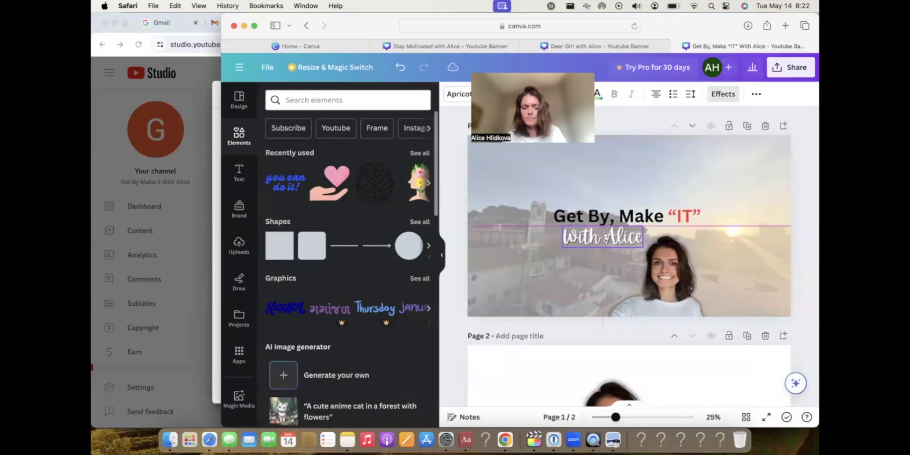
left_click(659, 273)
left_click_drag(602, 325, 660, 287)
left_click_drag(683, 256, 660, 251)
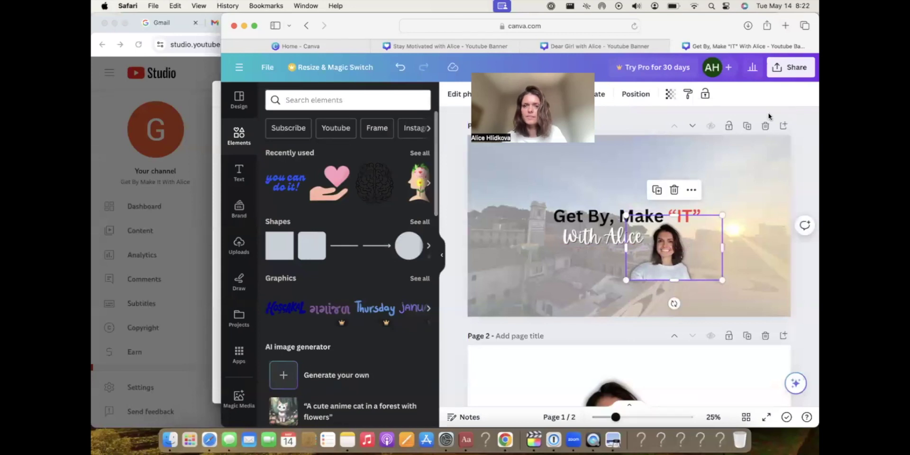
Download only page 1 of the revised banner as a PNG.
left_click(487, 222)
left_click(791, 67)
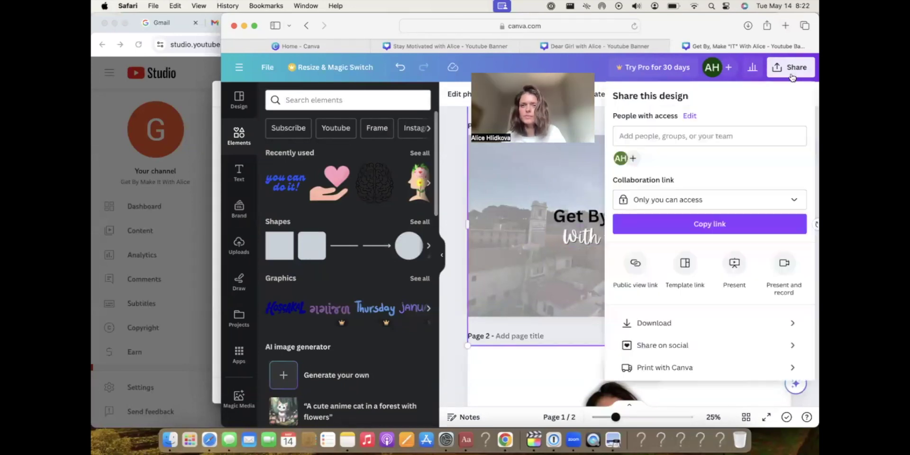
left_click(688, 323)
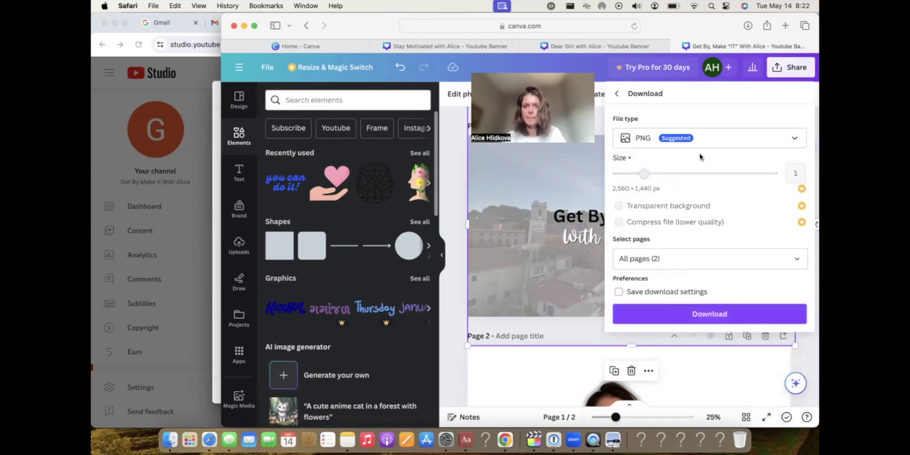
left_click(776, 252)
left_click(758, 282)
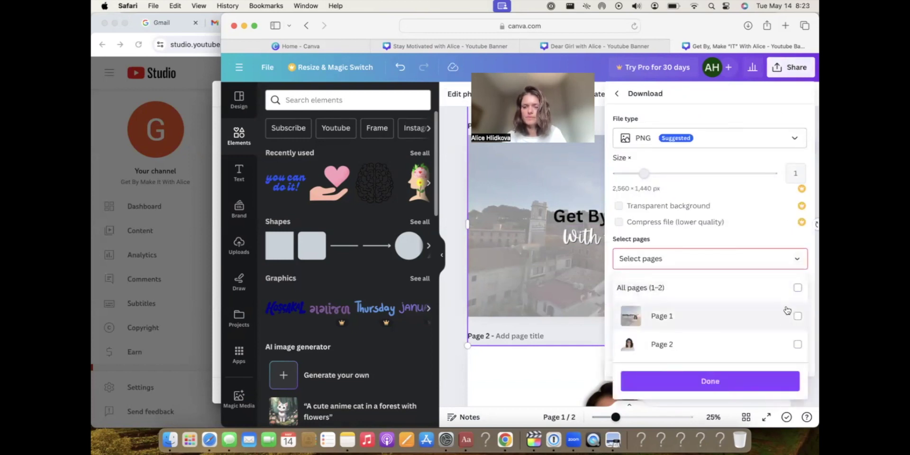
left_click(798, 318)
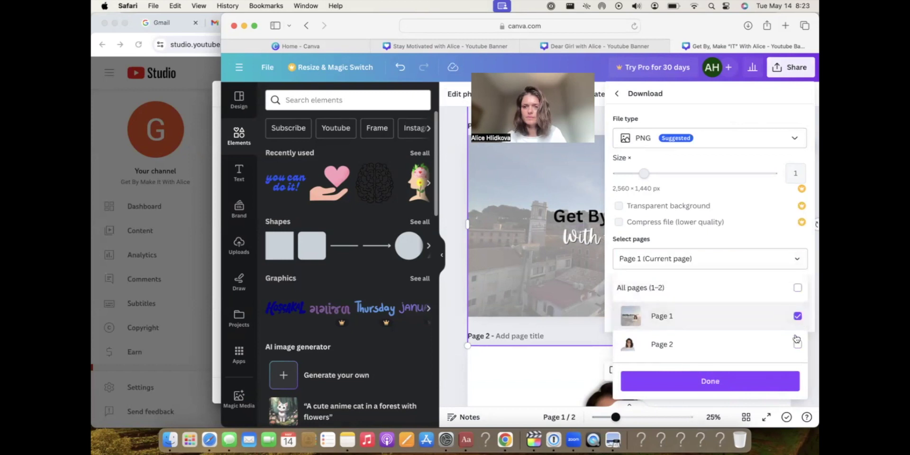
left_click(757, 386)
left_click(675, 314)
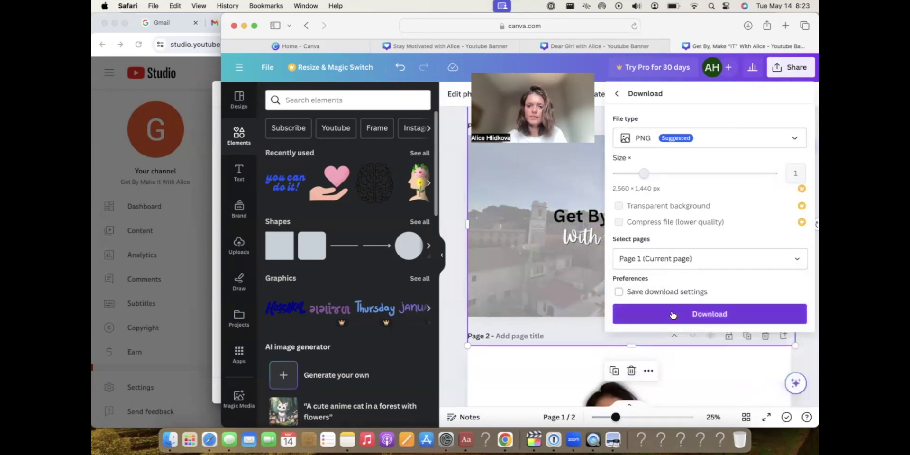
left_click(510, 440)
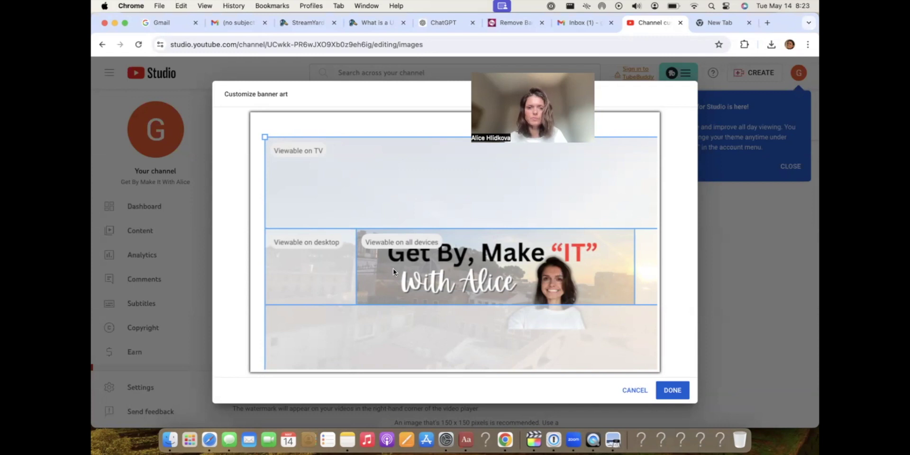
Back in the Canva design, nudge the banner title up two steps.
left_click(209, 440)
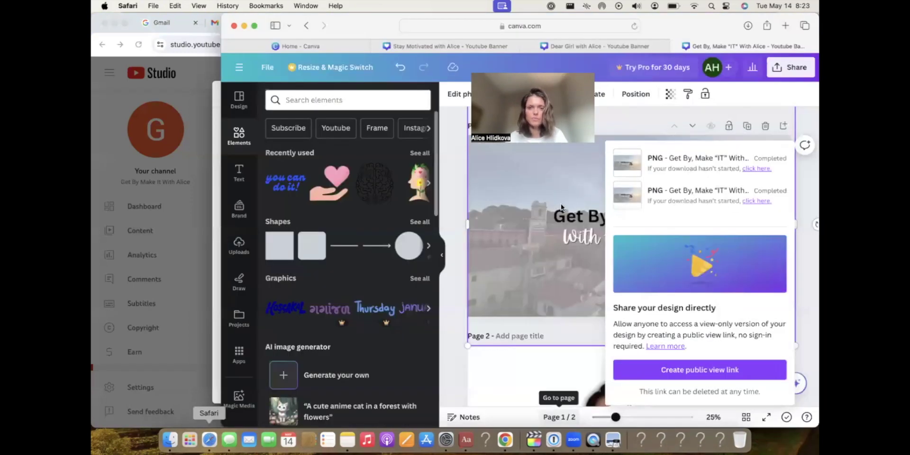
left_click(587, 191)
left_click(587, 216)
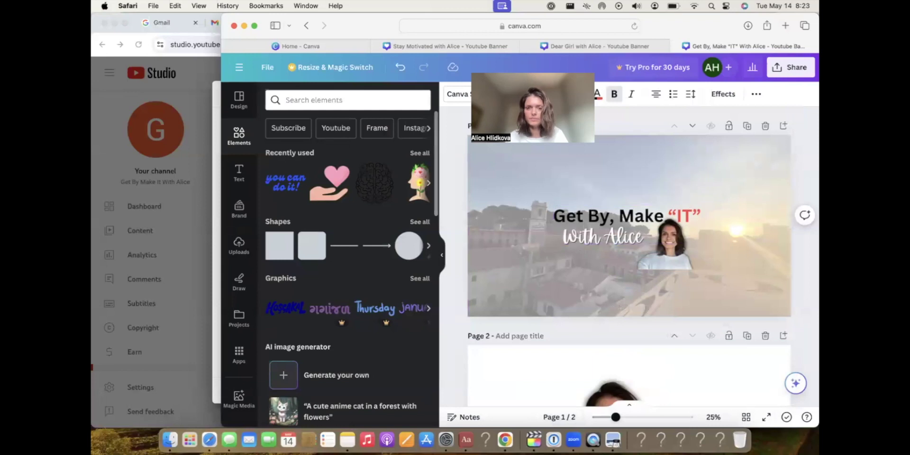
key("Up")
key("Up")
key("Up")
key("Up")
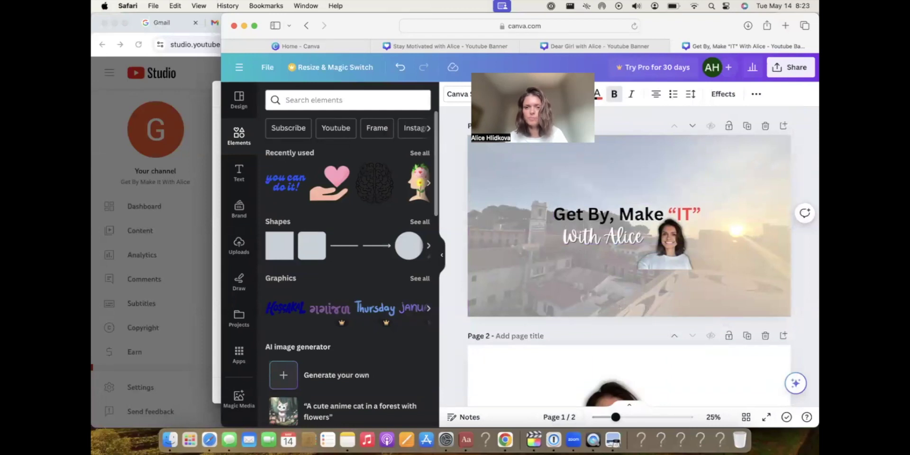
key("Up")
key("Up")
Move the photo up slightly, nudge the script subtitle right, and open the sharing options.
left_click(618, 227)
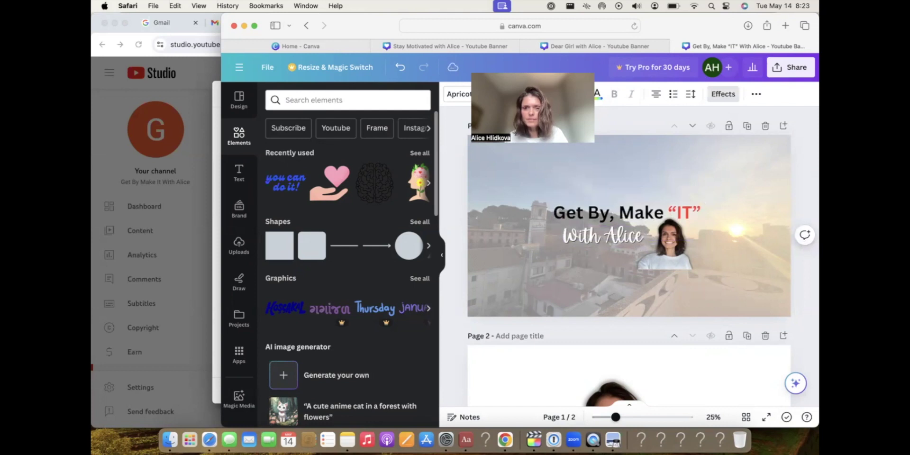
left_click(675, 238)
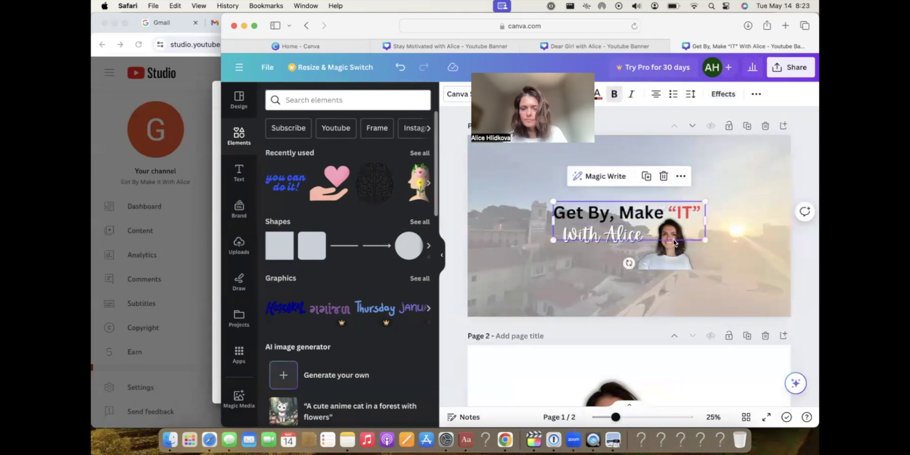
left_click(675, 266)
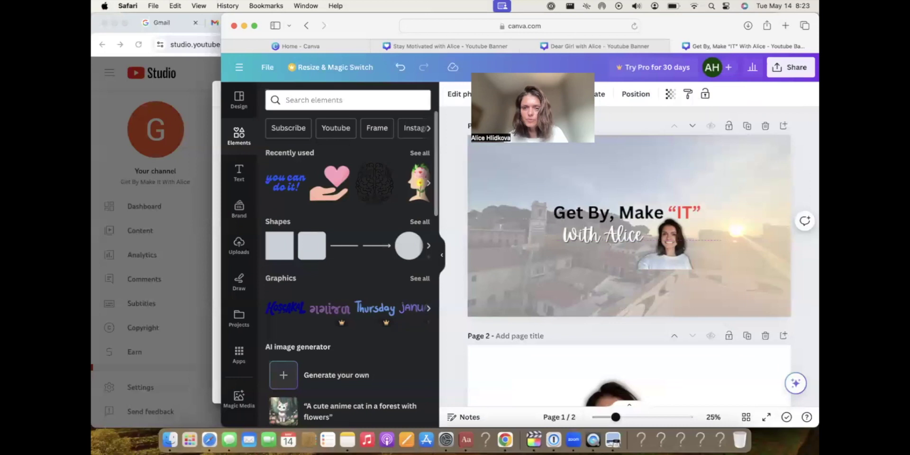
left_click_drag(669, 221, 669, 220)
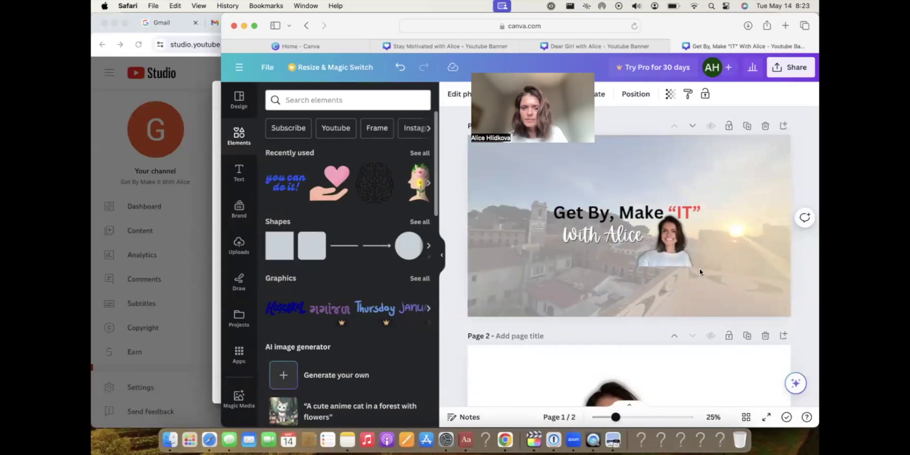
left_click(610, 232)
left_click(609, 232)
key("Right")
key("Right")
key("Right")
key("Right")
key("Right")
key("Right")
key("Right")
key("Right")
key("Right")
key("Right")
key("Right")
key("Right")
key("Right")
key("Right")
key("Right")
key("Right")
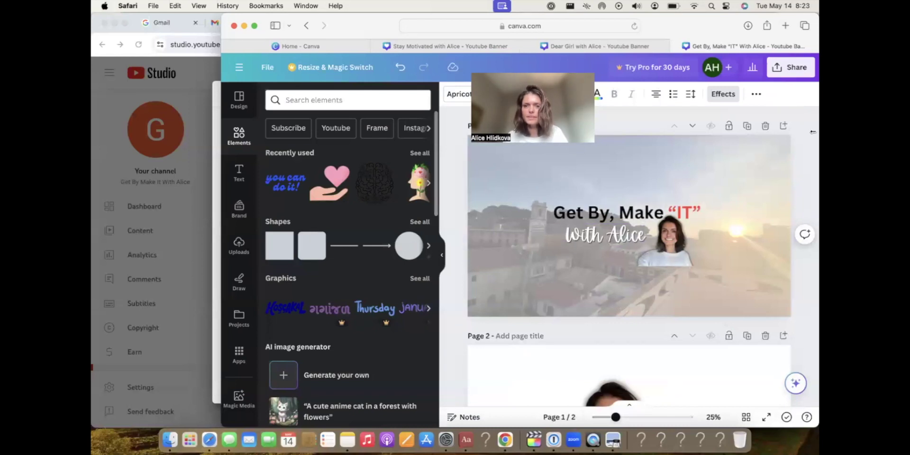
left_click(790, 67)
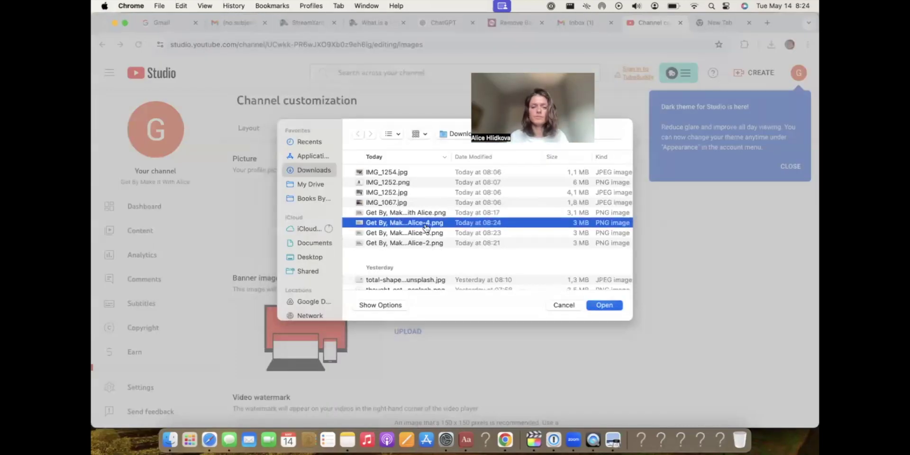
Load the newly downloaded banner PNG into YouTube Studio's Customize banner art dialog.
double_click(425, 224)
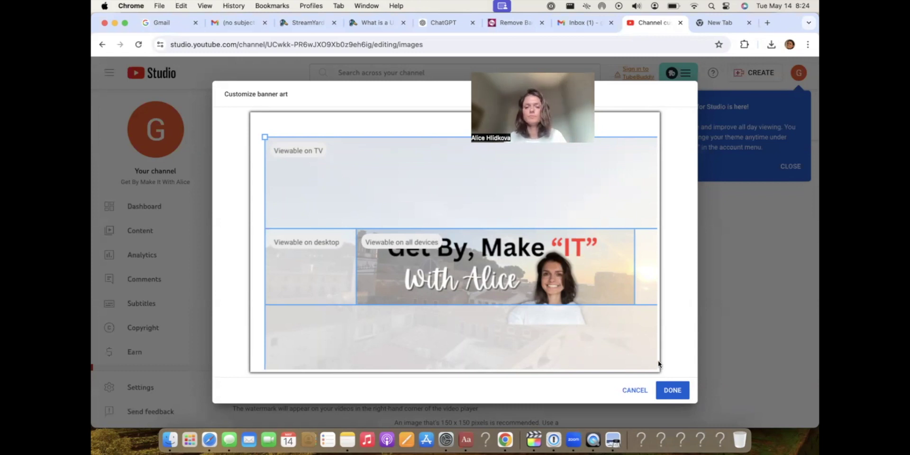
Accept the banner crop, publish the new banner, and go to the channel's Basic info.
left_click(671, 390)
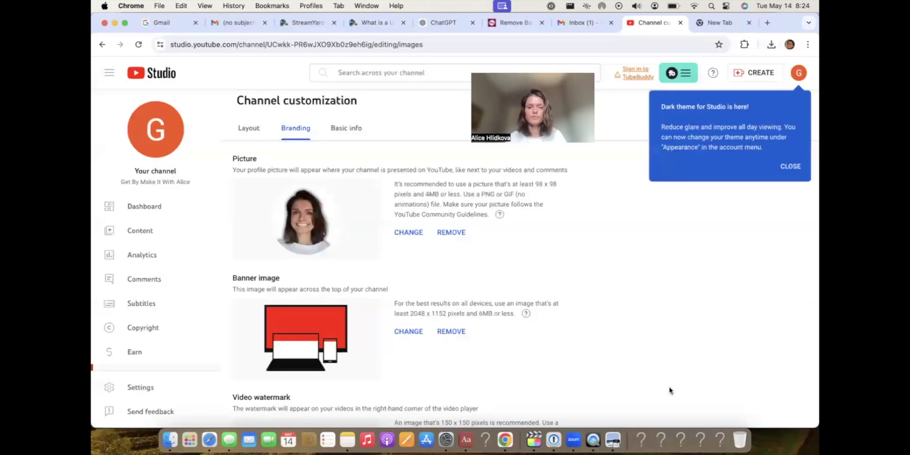
left_click(799, 170)
left_click(790, 125)
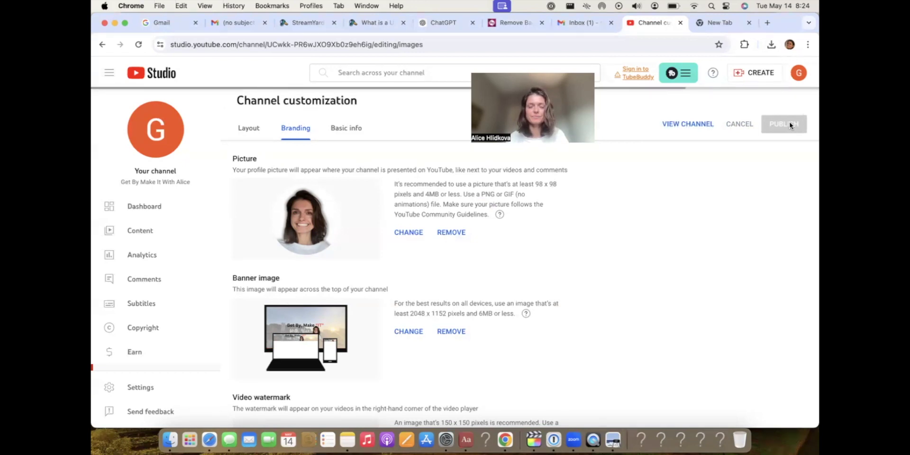
left_click(695, 124)
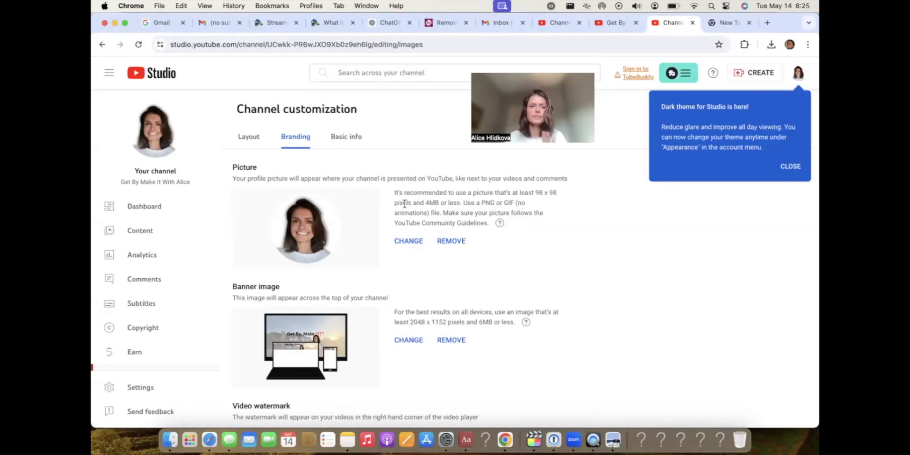
left_click(357, 137)
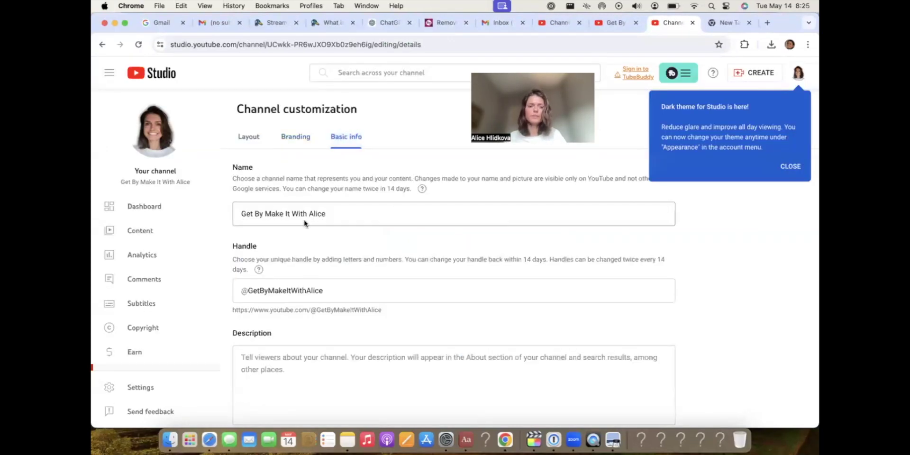
Begin the channel description with a greeting introducing the creator and add a 'My motto:' label.
left_click(307, 368)
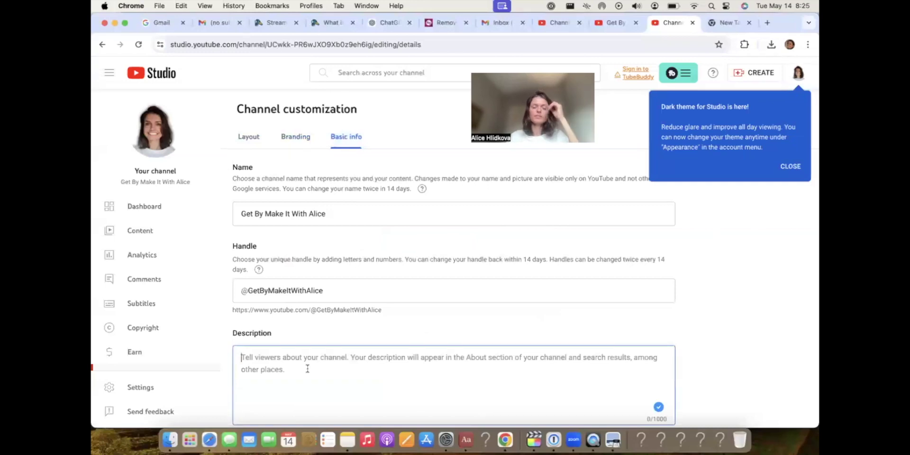
type("Hi, I'm Alice.")
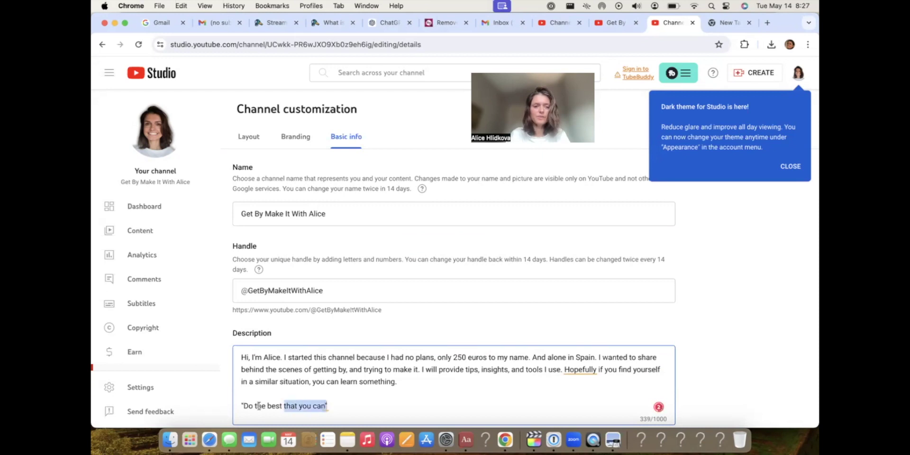
left_click(241, 406)
type("My motto")
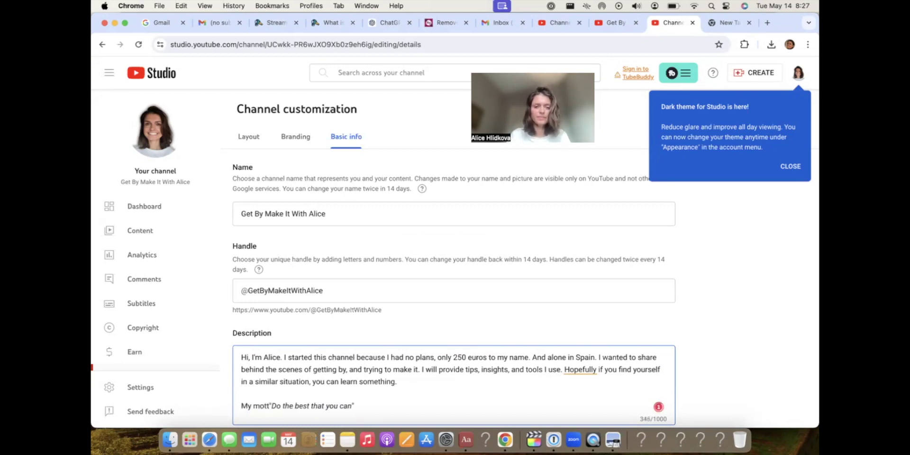
type(":")
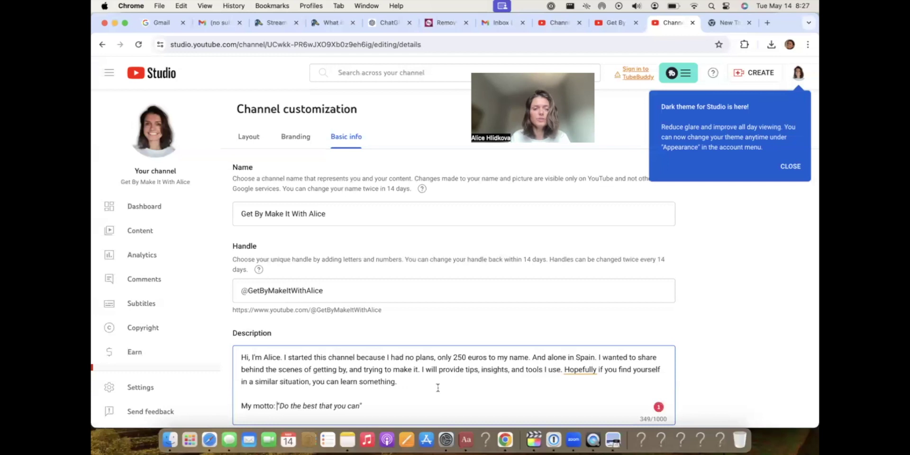
End the first paragraph with 'from these videos that will help you if you find yourself in a similar situation.' and copy it.
left_click_drag(440, 386, 243, 355)
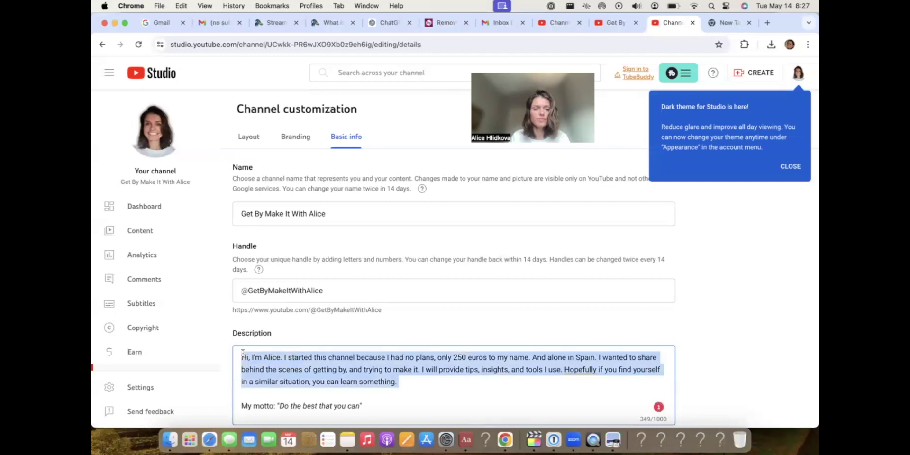
left_click(410, 384)
key("BackSpace")
type("new and")
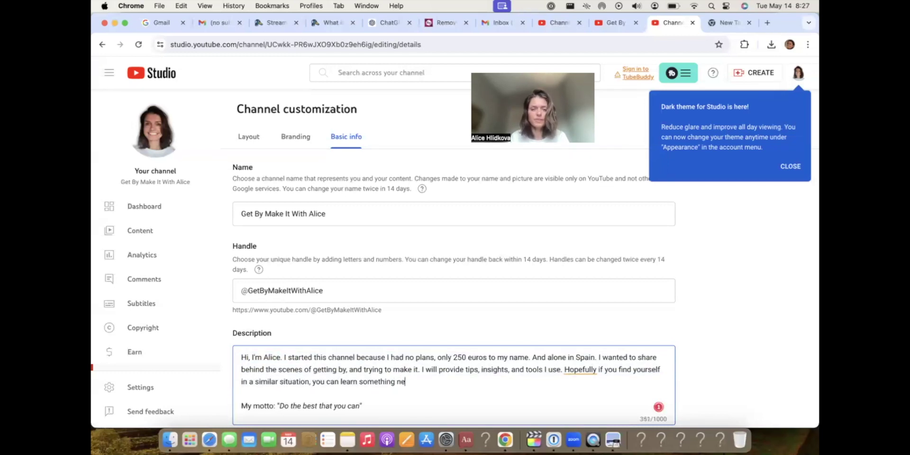
key("BackSpace")
key("BackSpace")
key("BackSpace")
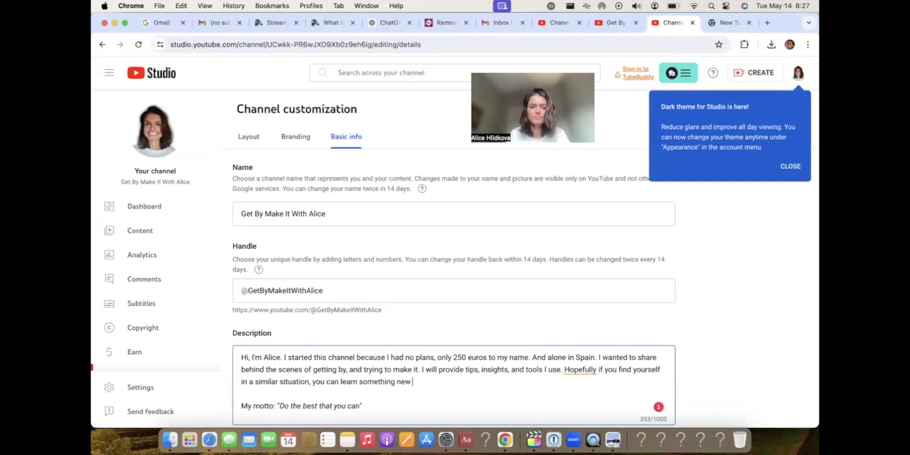
key("BackSpace")
key("BackSpace")
key("BackSpace")
type("from these video")
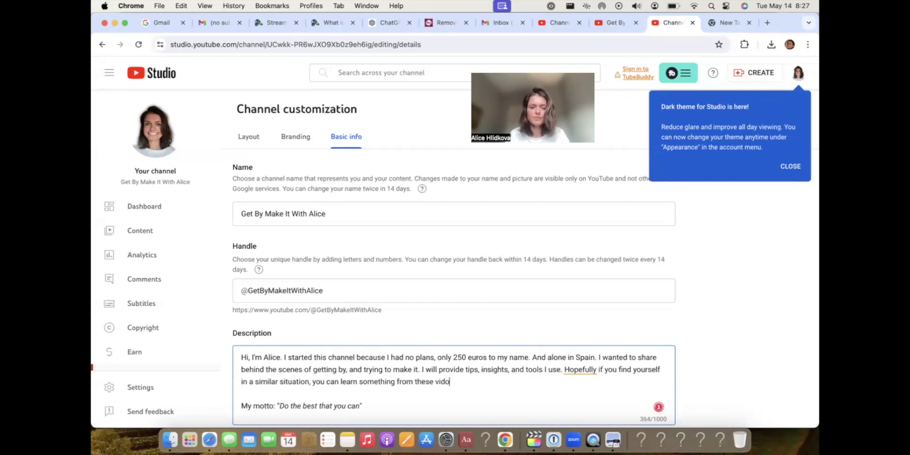
type("s ")
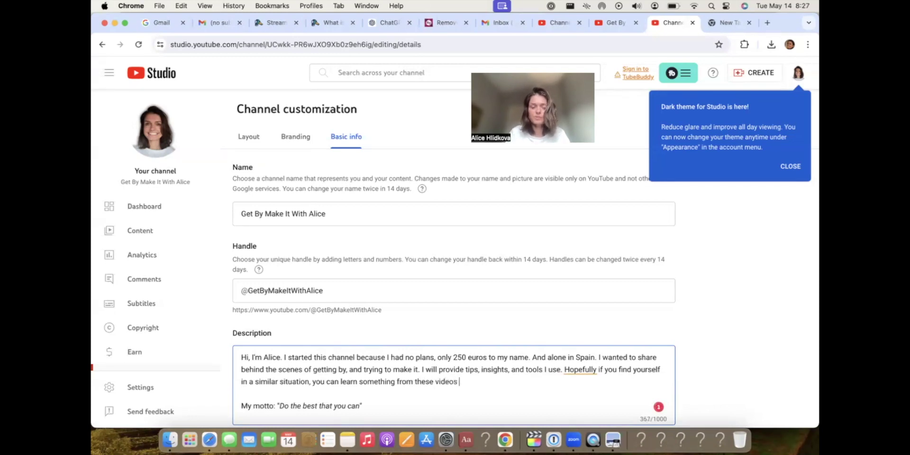
type("that will help you")
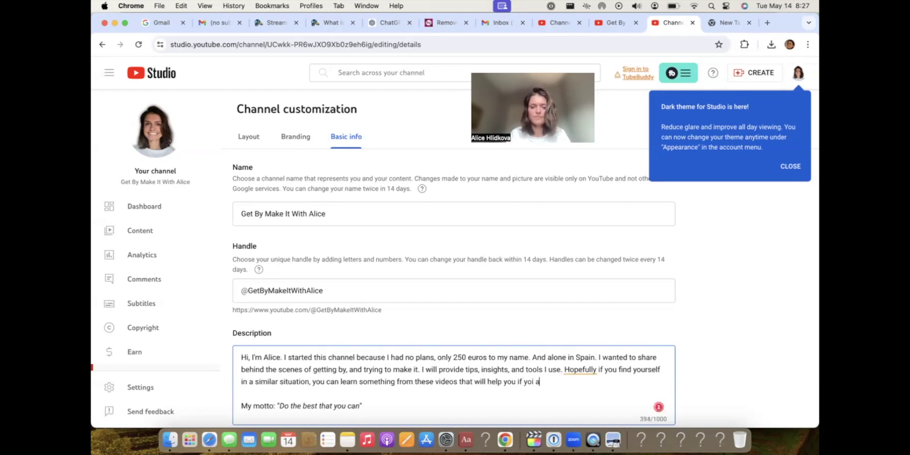
type(" if you fin")
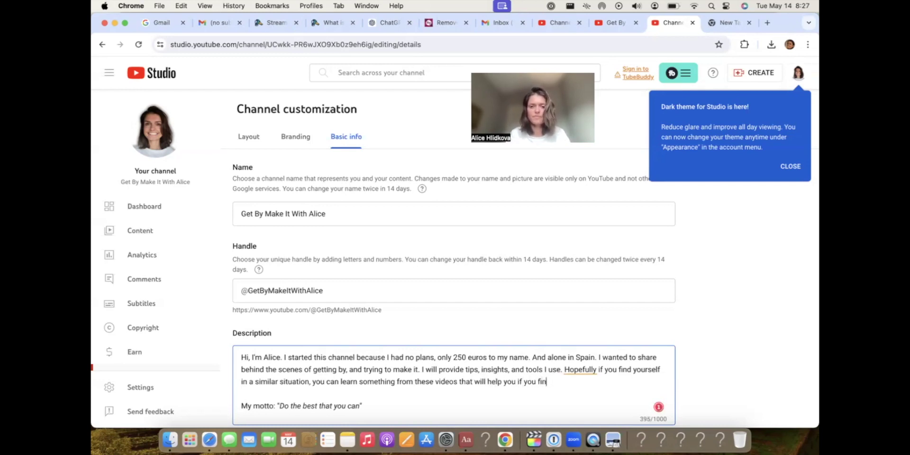
type("d yourself in")
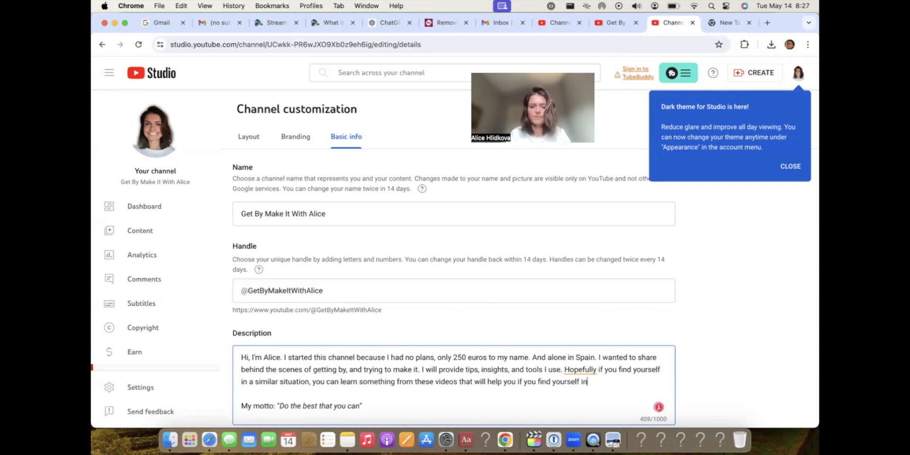
type(" a similar situation.")
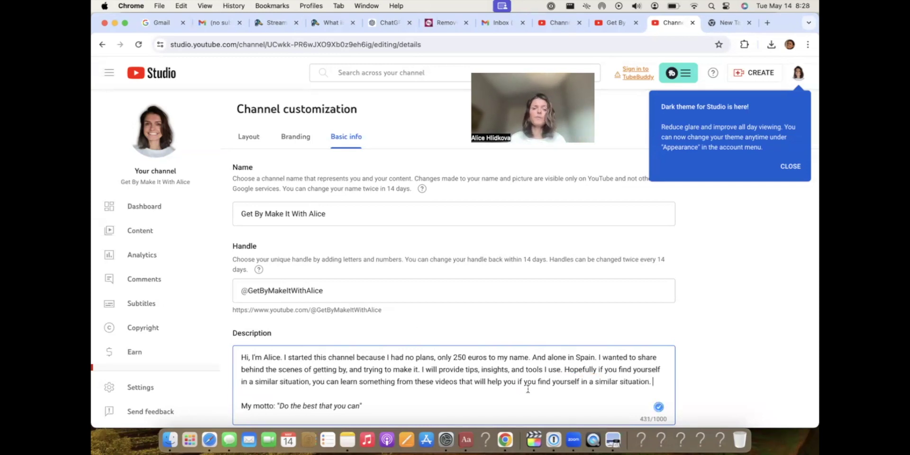
left_click_drag(668, 383, 285, 323)
key("cmd+c")
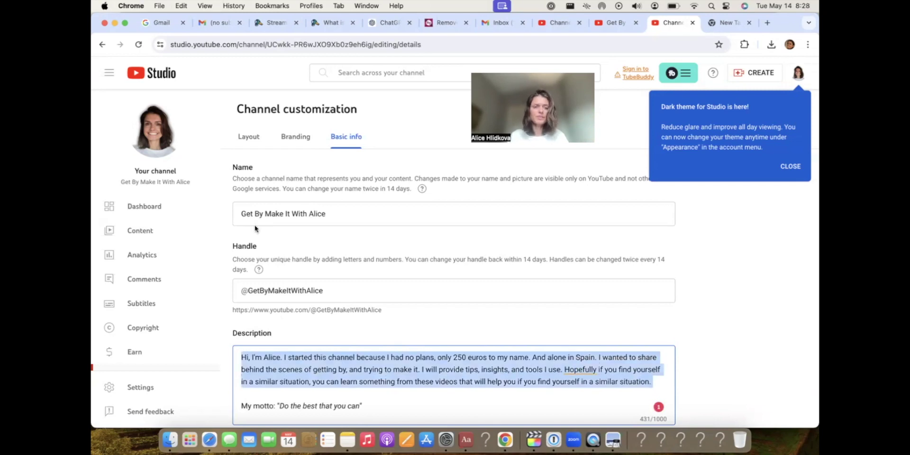
left_click(505, 440)
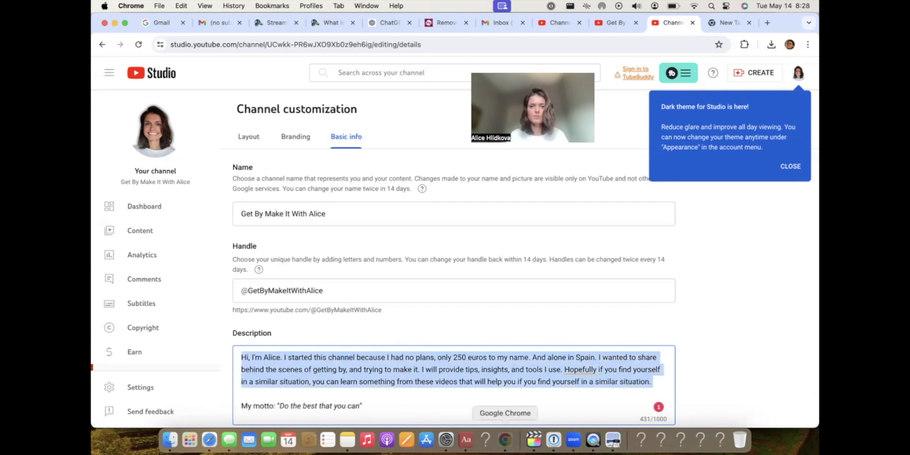
Ask ChatGPT whether the pasted description sounds authentic and from the heart.
left_click(387, 23)
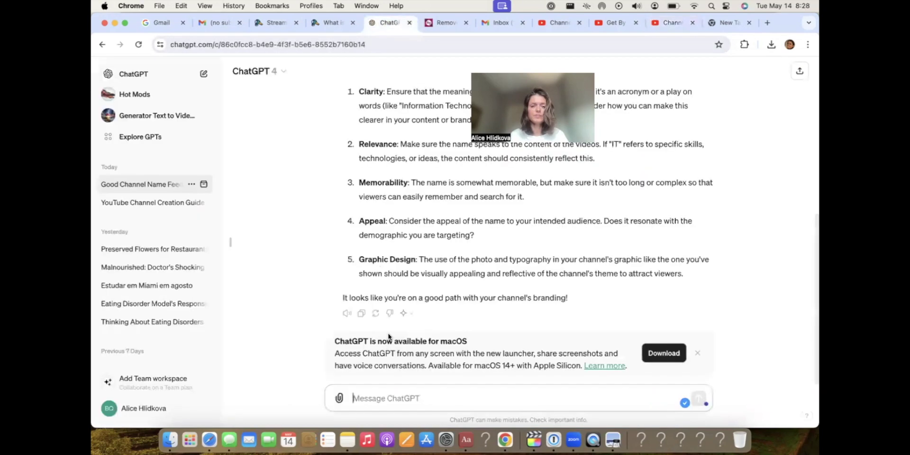
type("fo")
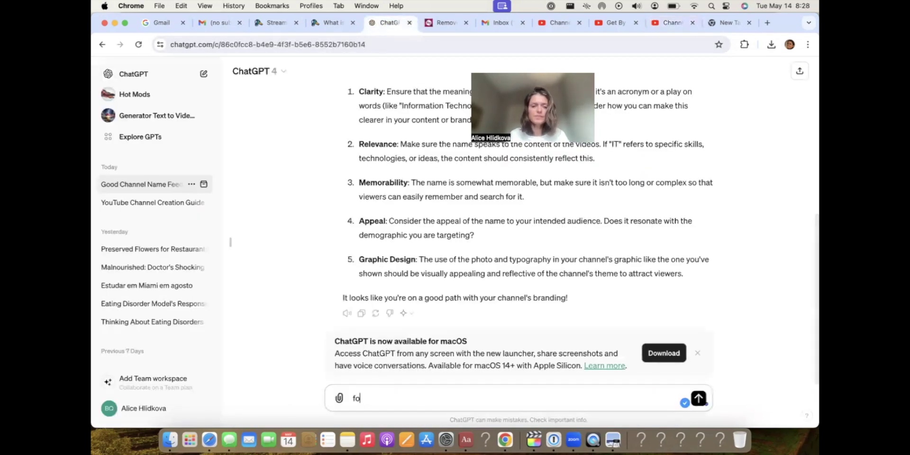
type("oes this sessage sound auth")
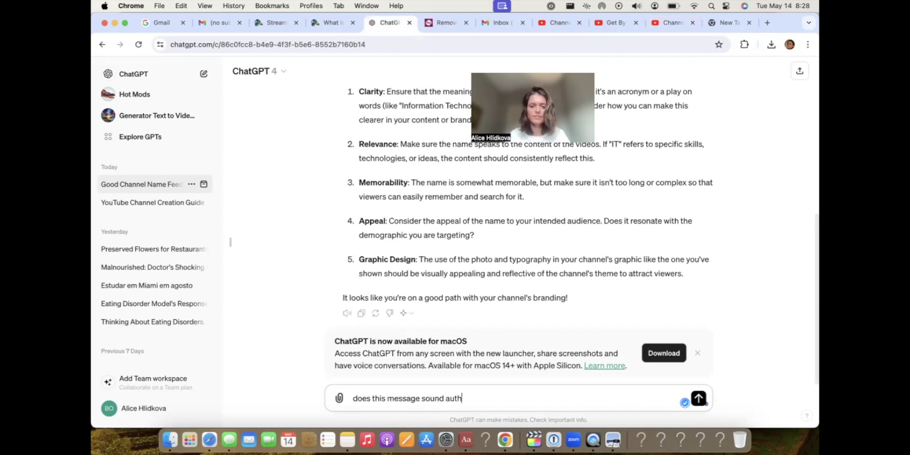
type("entic and from the heart")
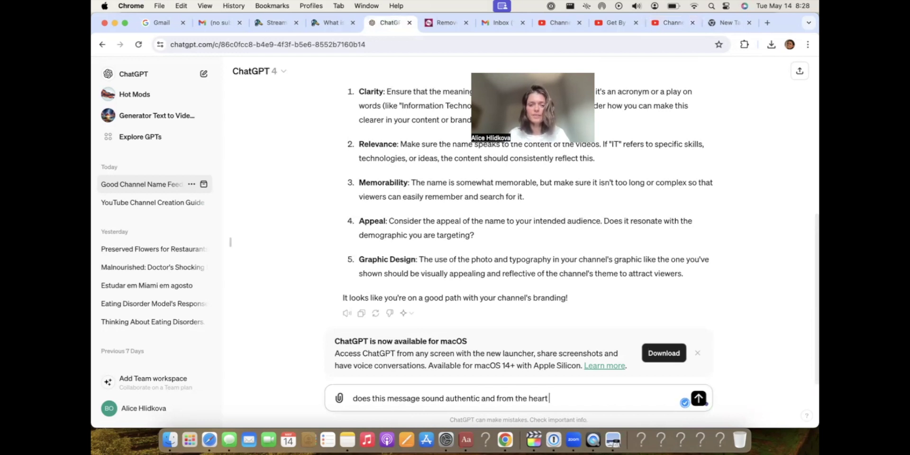
key("cmd+v")
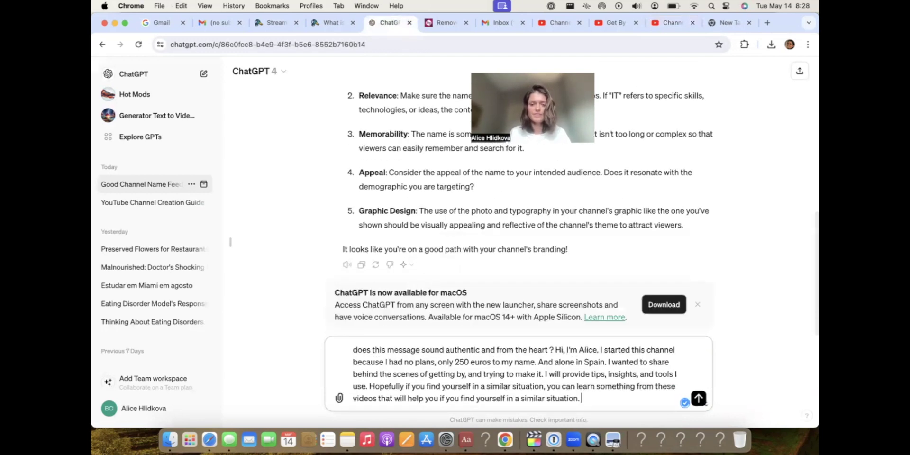
key("Return")
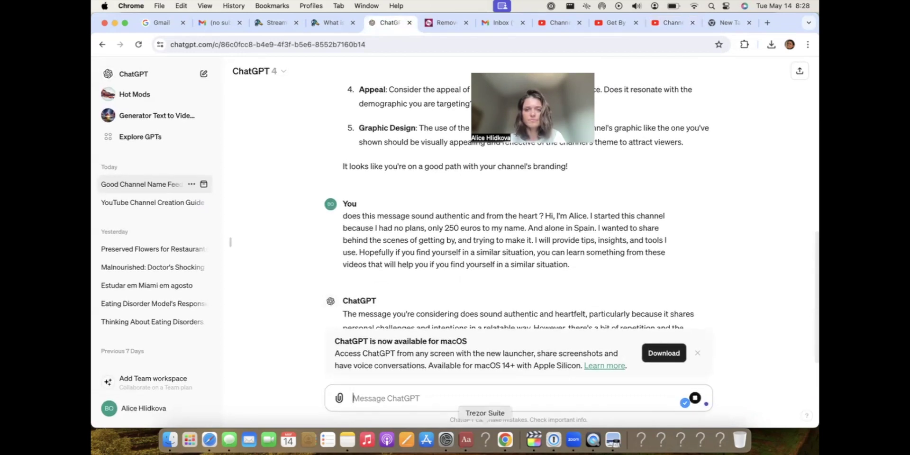
scroll(481, 246, "down", 2)
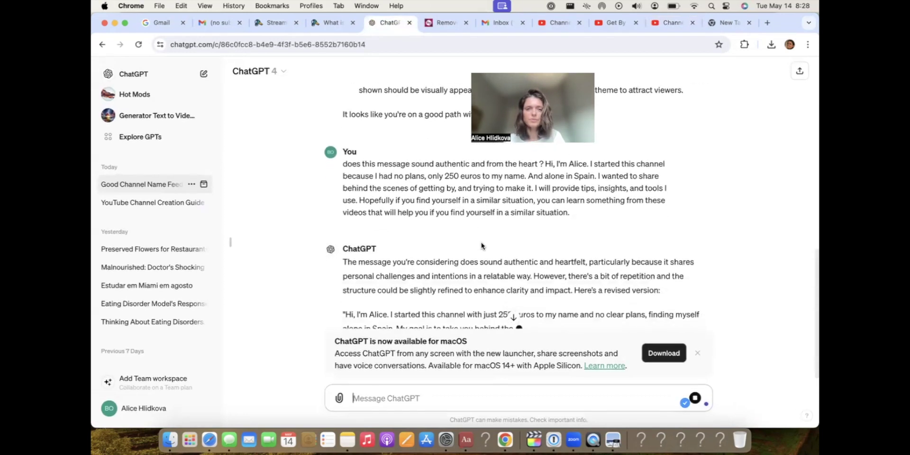
scroll(481, 246, "down", 1)
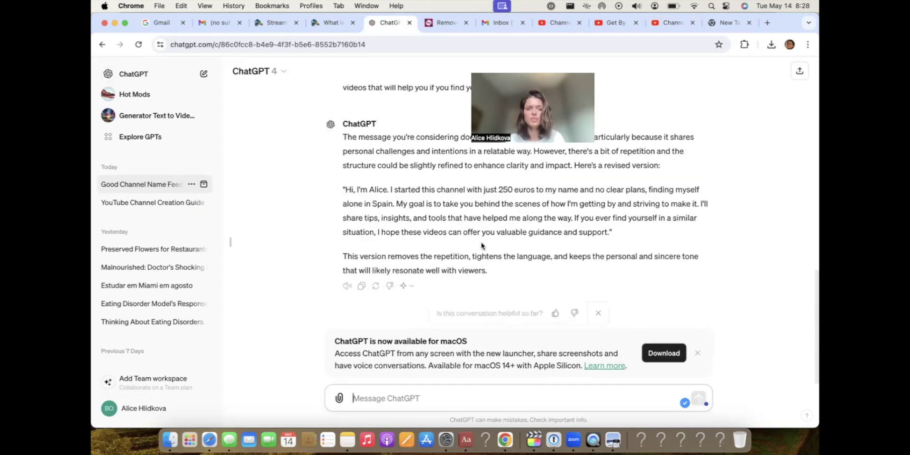
scroll(481, 246, "up", 1)
scroll(481, 245, "down", 1)
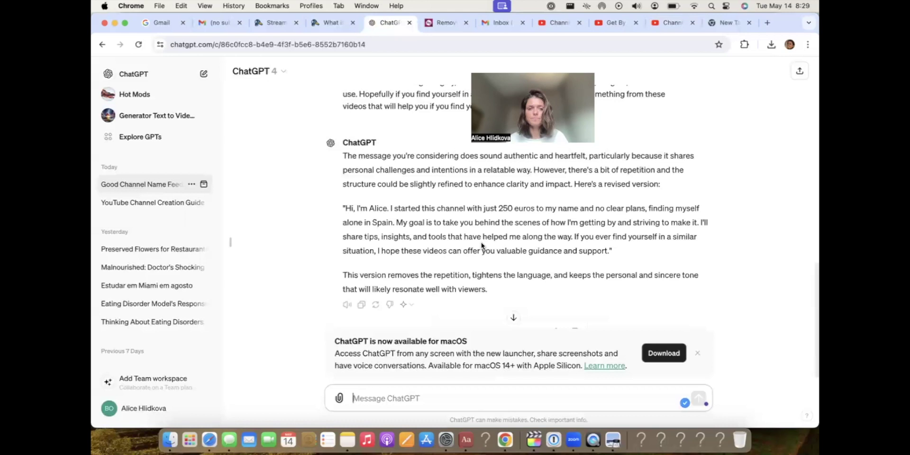
Copy ChatGPT's revised description and paste it over the original paragraph in YouTube Studio.
left_click_drag(345, 210, 606, 253)
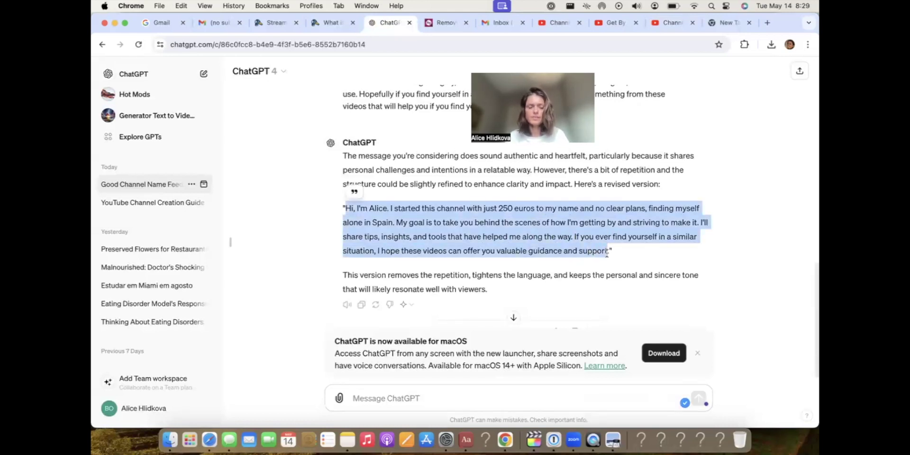
left_click(667, 23)
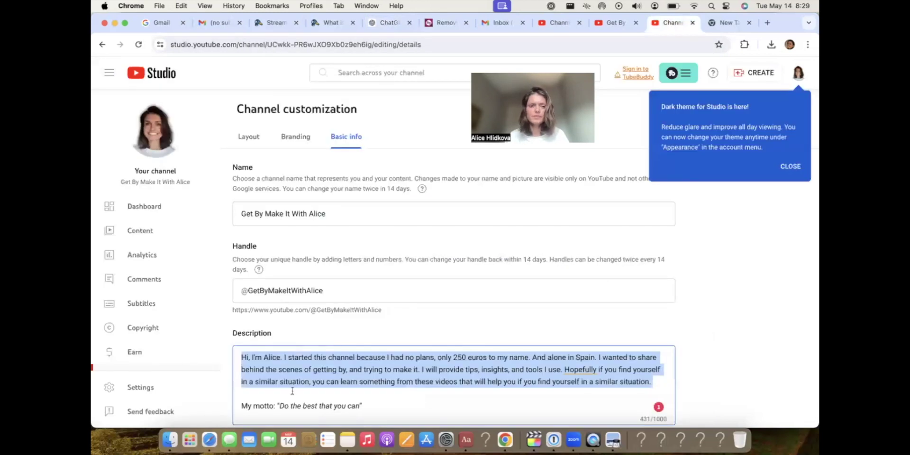
key("super+v")
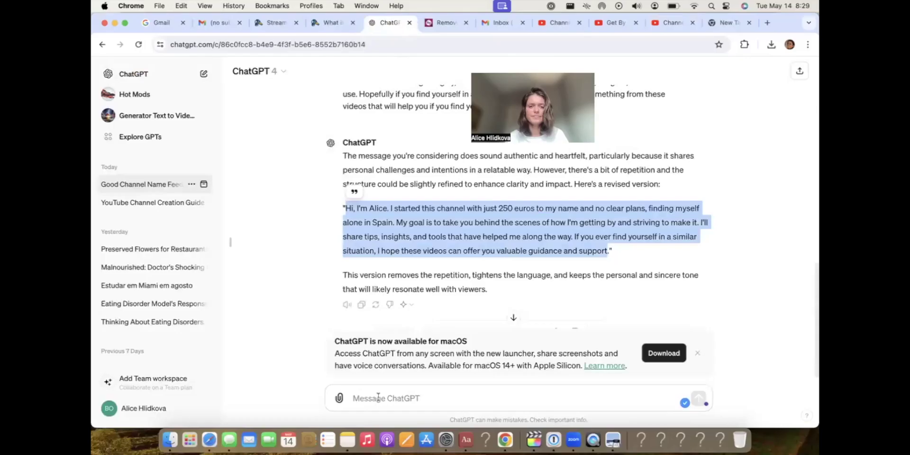
Ask ChatGPT to 'give me a heart and blessing emoji' and copy the heart emoji.
left_click(360, 398)
type("give me a")
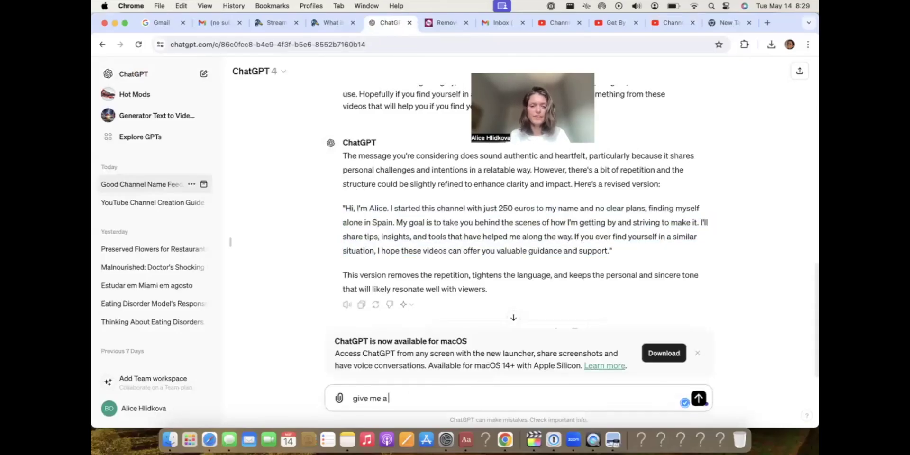
type(" heart and blessing emoji")
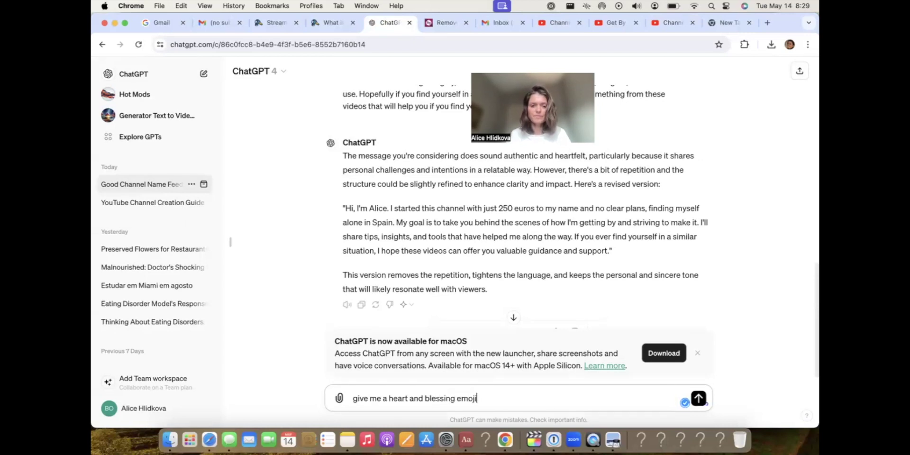
key("Return")
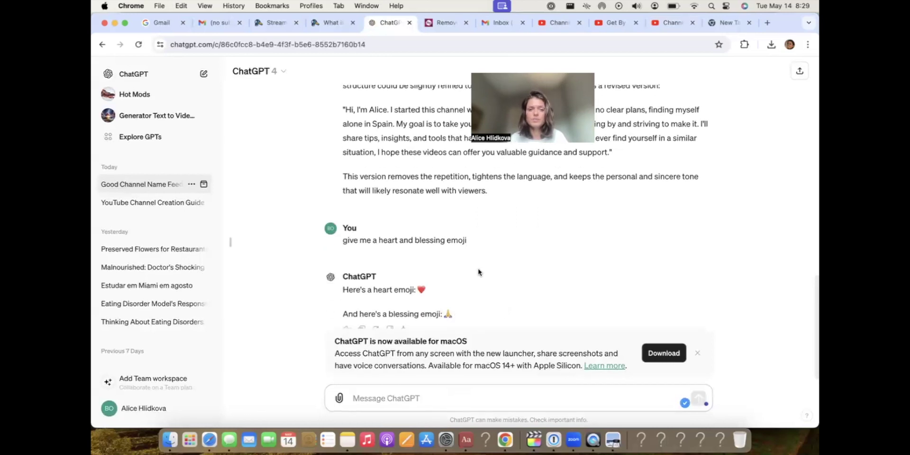
double_click(418, 274)
key("super+c")
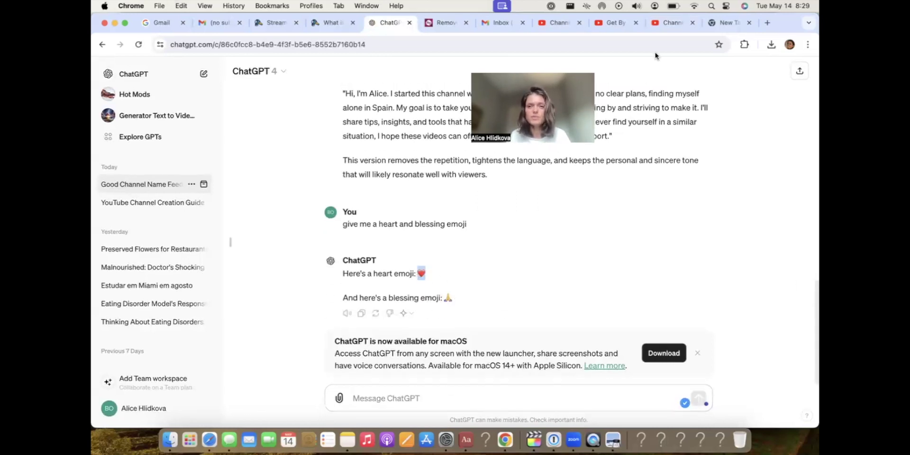
left_click(668, 23)
scroll(334, 334, "down", 1)
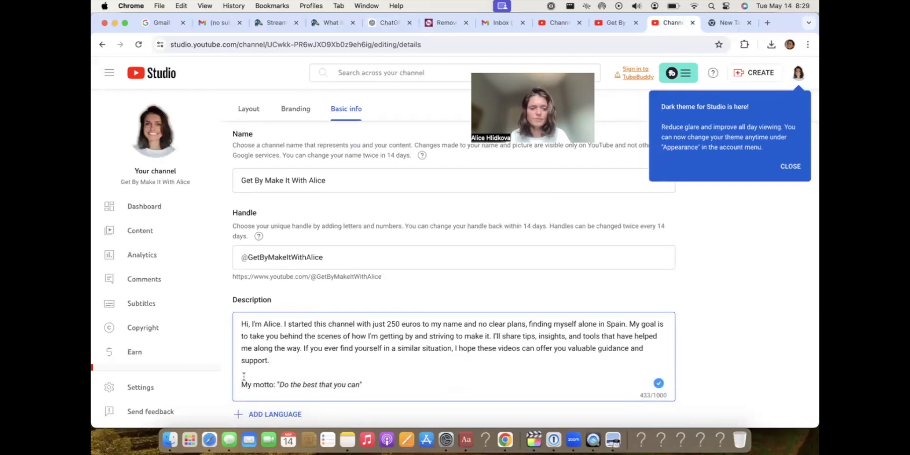
Paste the heart and then the praying-hands emoji right after 'support.' in the description.
left_click(282, 356)
key("super+v")
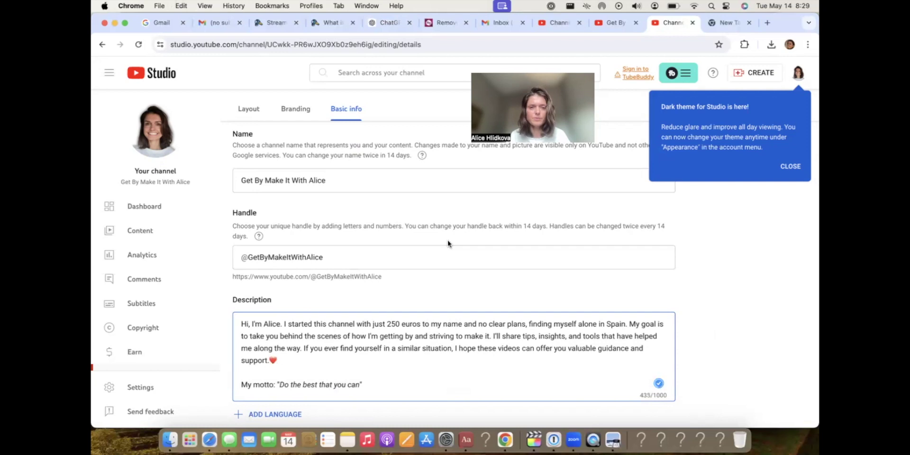
left_click(390, 22)
double_click(448, 297)
key("super+c")
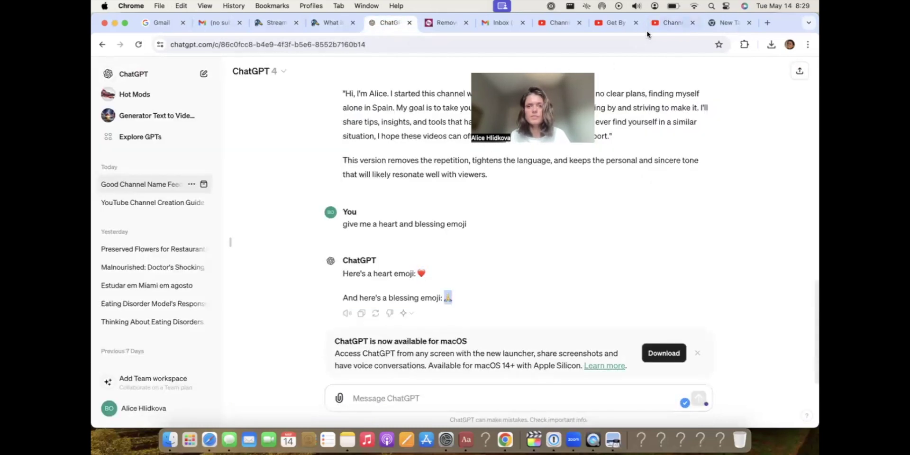
left_click(666, 22)
key("super+v")
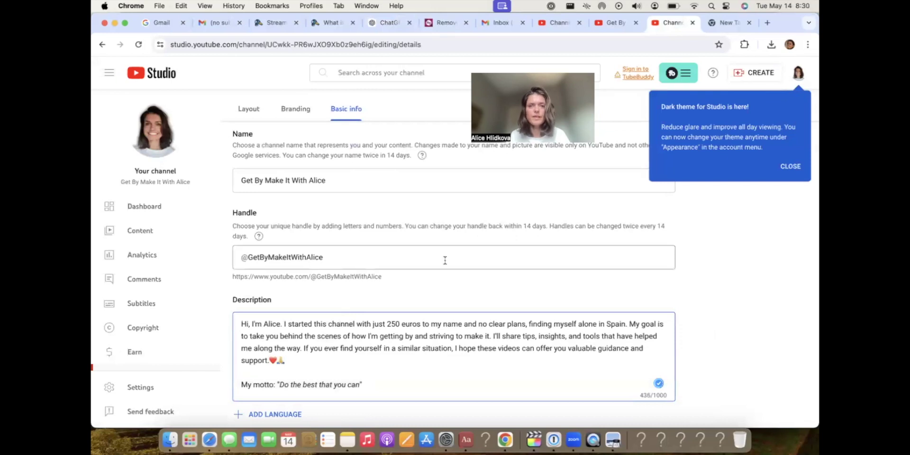
Start typing a new question about the channel's niche in ChatGPT.
left_click(381, 22)
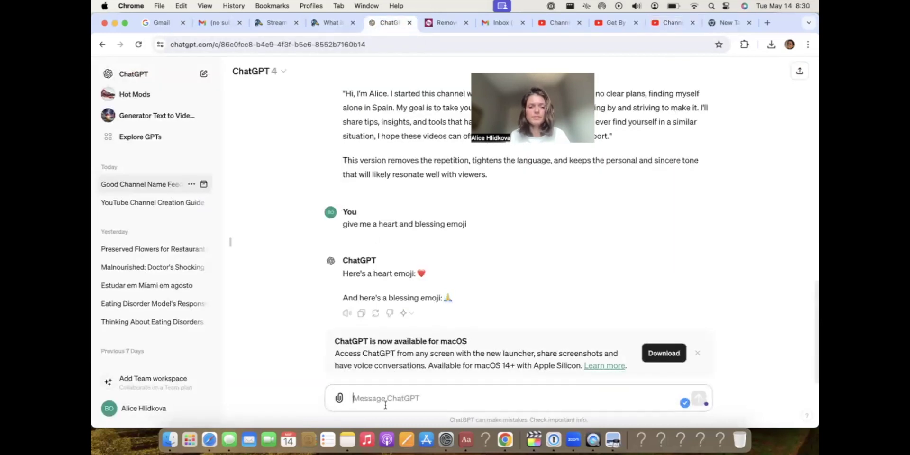
type("what is my nam")
key("BackSpace")
key("BackSpace")
type("a")
key("BackSpace")
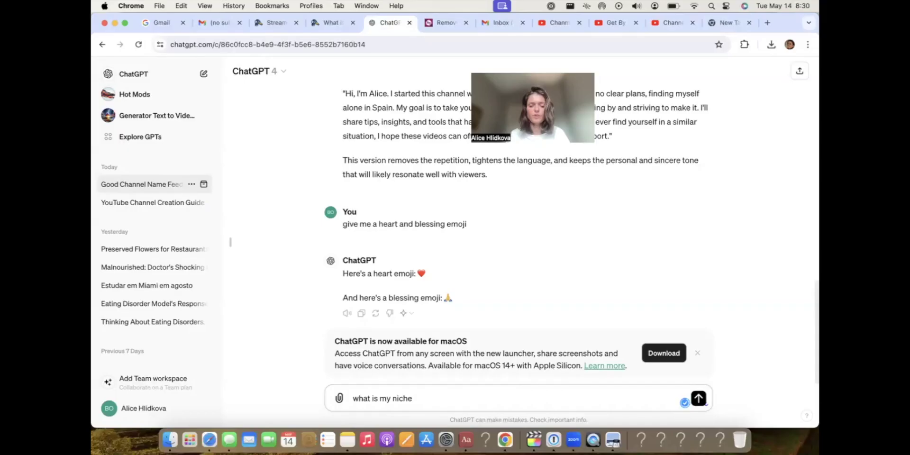
Send 'what is my niche' to ChatGPT to get channel niche suggestions.
key("Return")
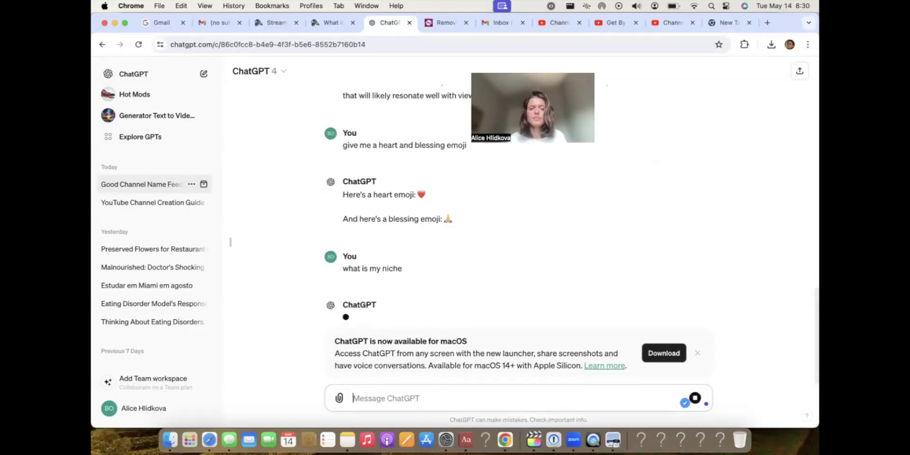